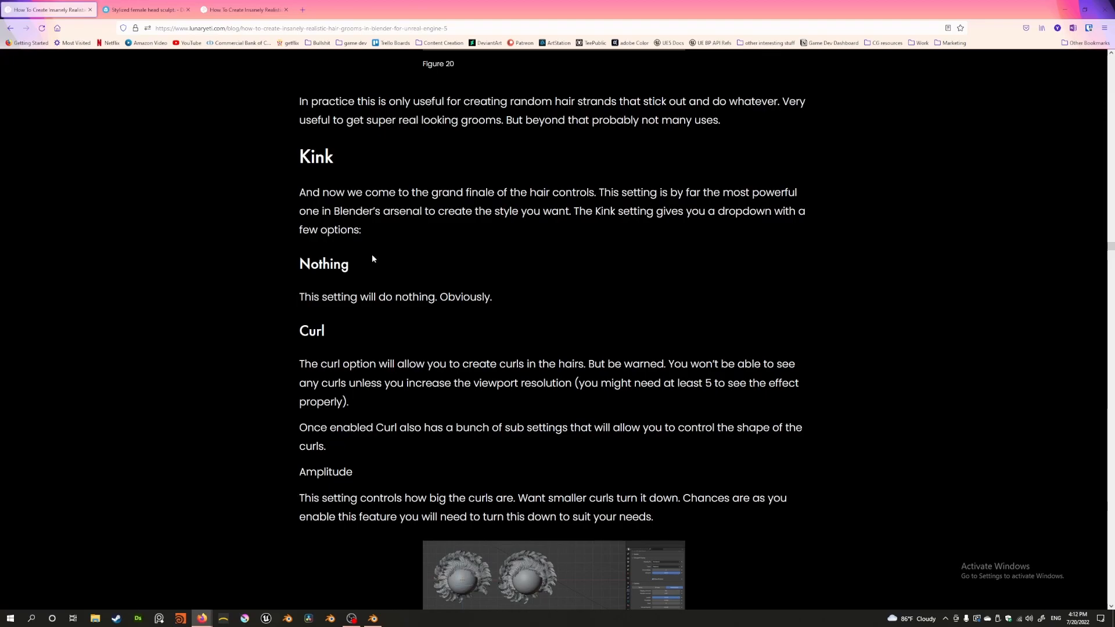
Step: Switch from the hair groom article to Blender and show the KinksExplained hair particle settings
scroll(381, 273, "down", 5)
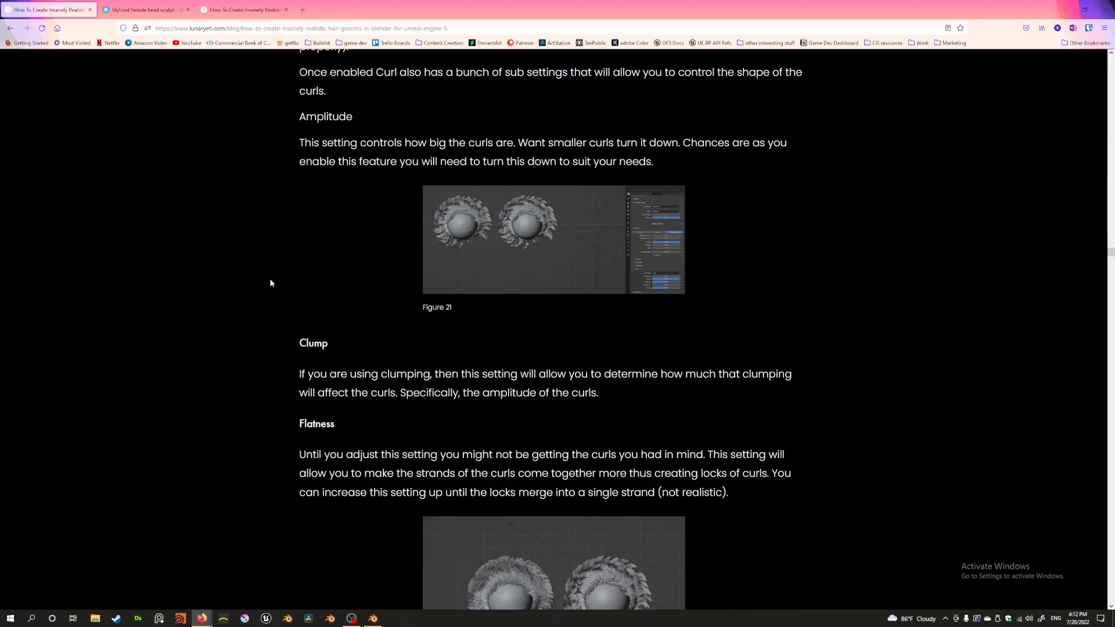
left_click(373, 619)
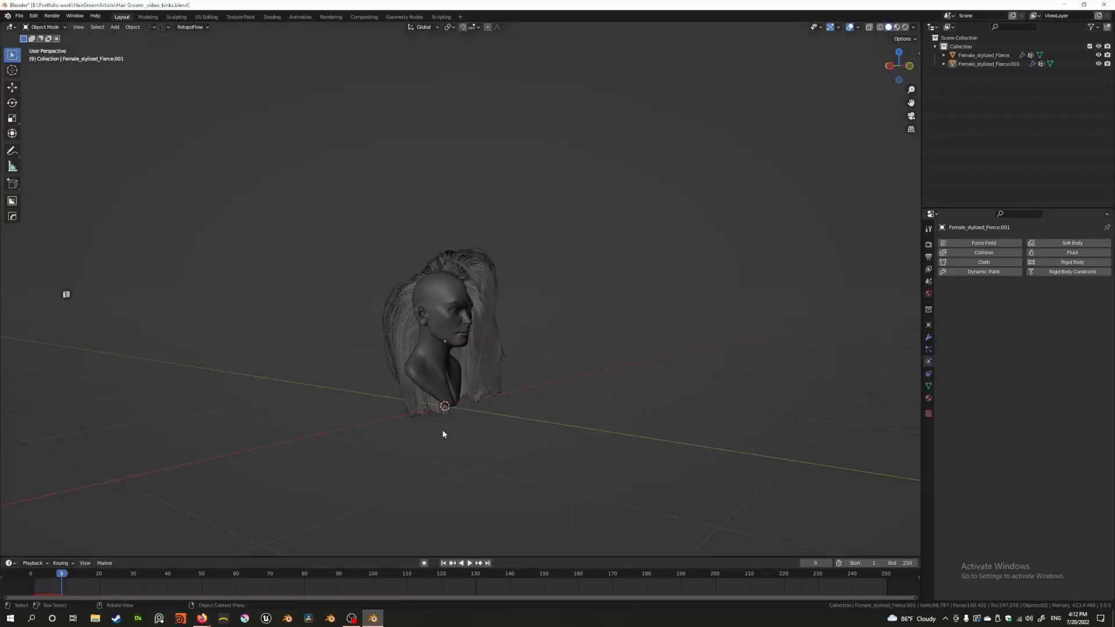
scroll(443, 434, "up", 3)
middle_click_drag(441, 427, 509, 345)
left_click(929, 349)
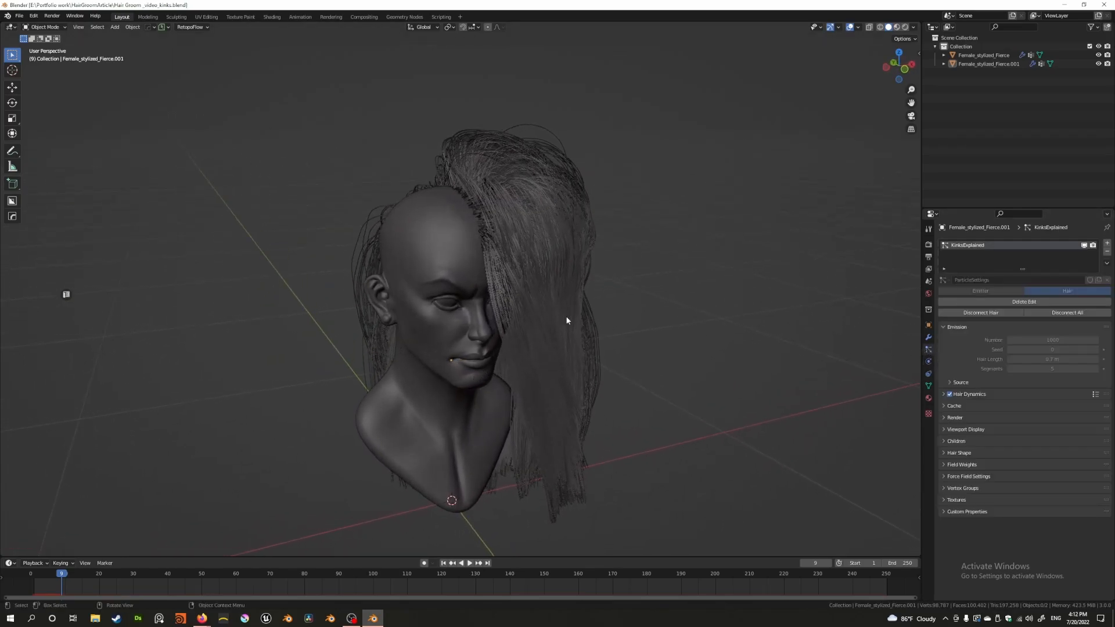
Step: Select the scalp mesh and the head mesh in turn and examine how the hair sits on them from several angles
left_click(458, 235)
left_click(456, 224)
middle_click_drag(529, 261, 560, 264)
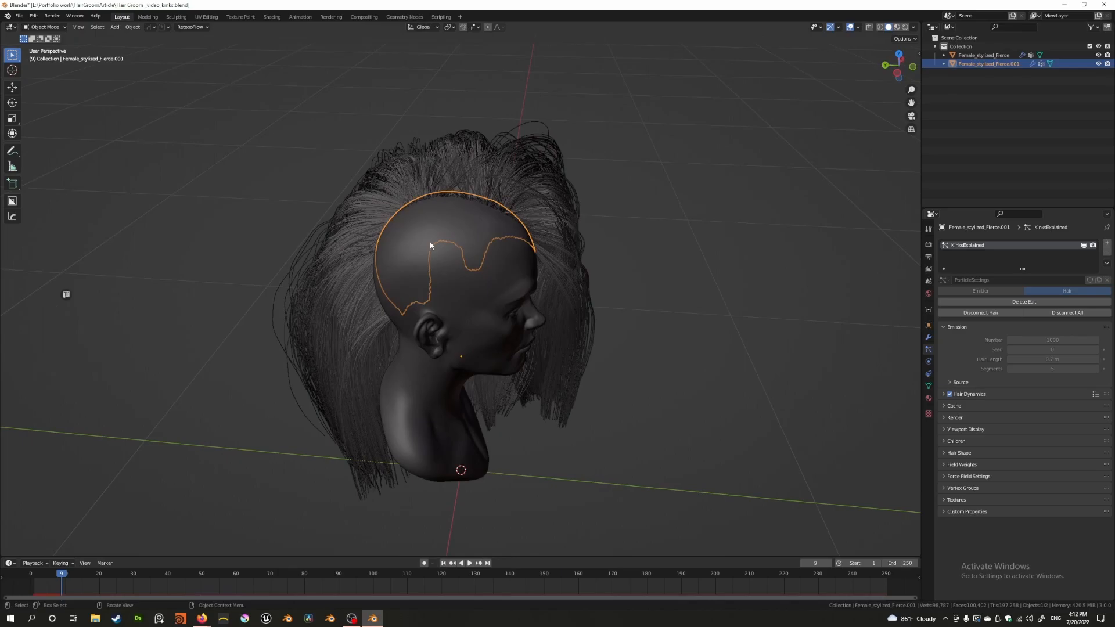
middle_click_drag(416, 214, 432, 195)
mouse_move(512, 275)
middle_mouse_down()
mouse_move(378, 266)
mouse_move(861, 335)
mouse_move(456, 289)
mouse_move(515, 279)
mouse_move(567, 301)
mouse_move(527, 302)
mouse_move(505, 274)
mouse_move(473, 266)
mouse_move(570, 287)
mouse_move(398, 281)
mouse_move(532, 284)
mouse_move(493, 298)
middle_mouse_up()
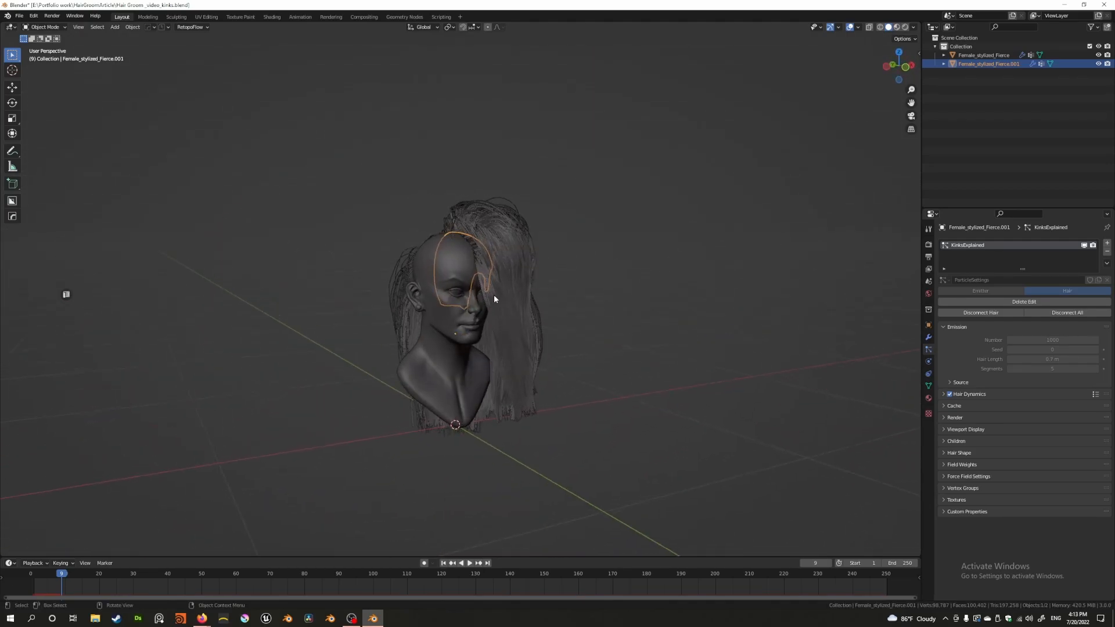
scroll(419, 299, "up", 1)
left_click(419, 298)
scroll(436, 297, "up", 1)
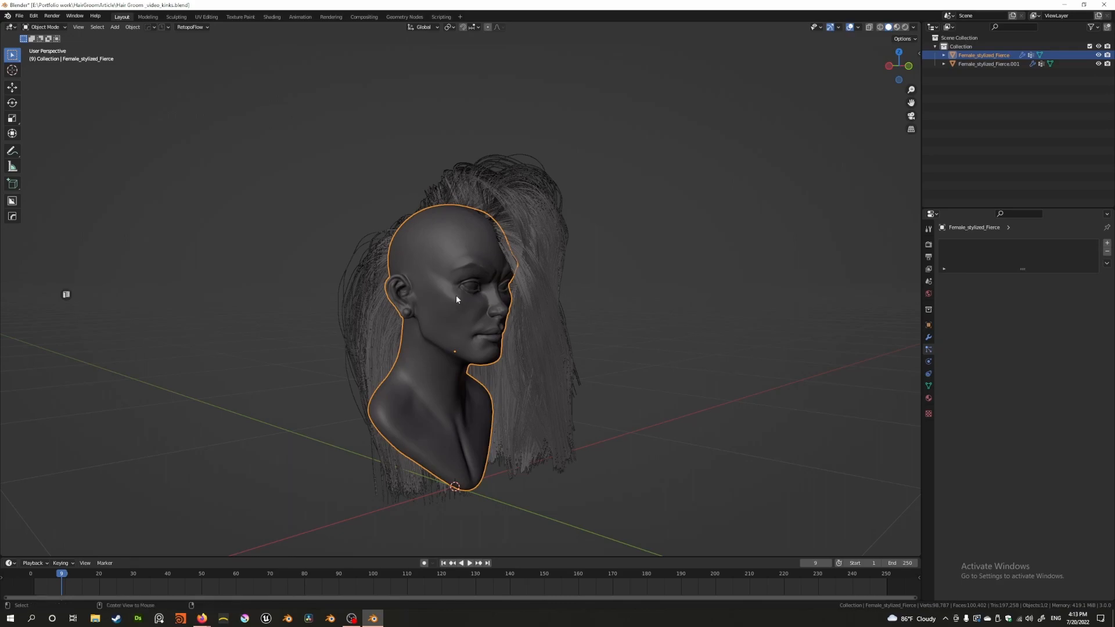
Step: Switch to the browser to view the Stylized female head sculpt on Sketchfab, and return to Blender
key("alt+Tab")
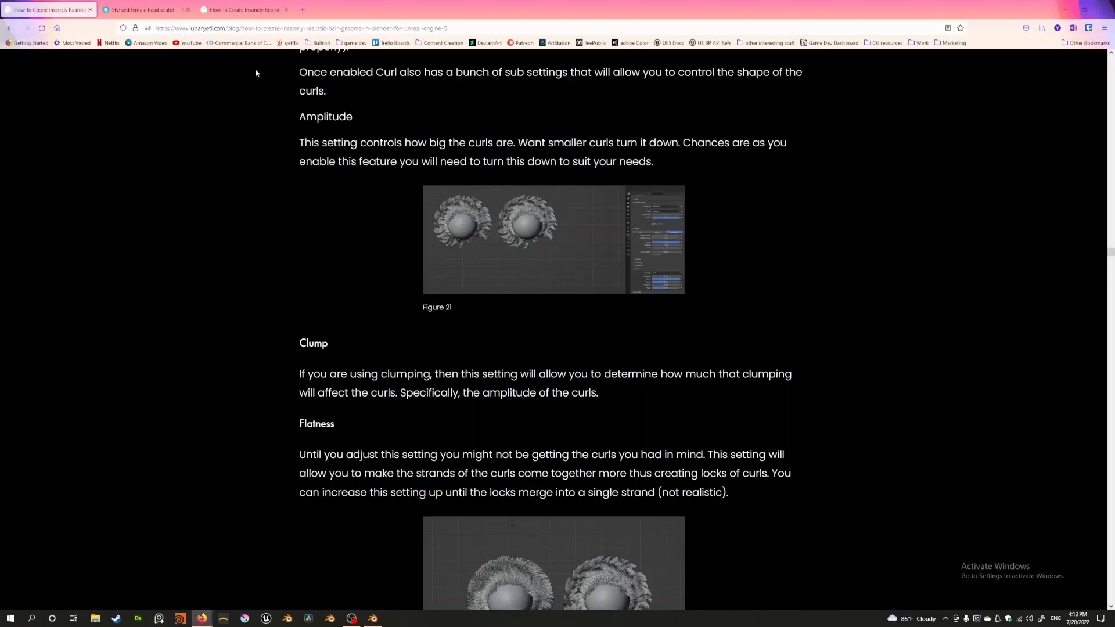
left_click(144, 9)
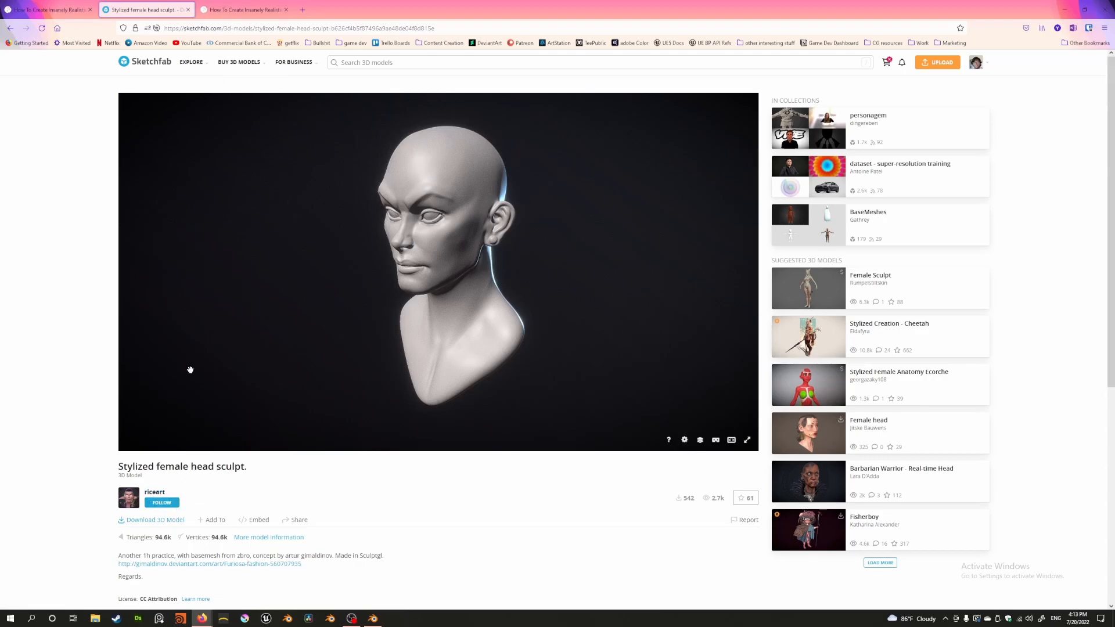
mouse_move(337, 312)
left_mouse_down()
mouse_move(400, 313)
mouse_move(323, 316)
left_mouse_up()
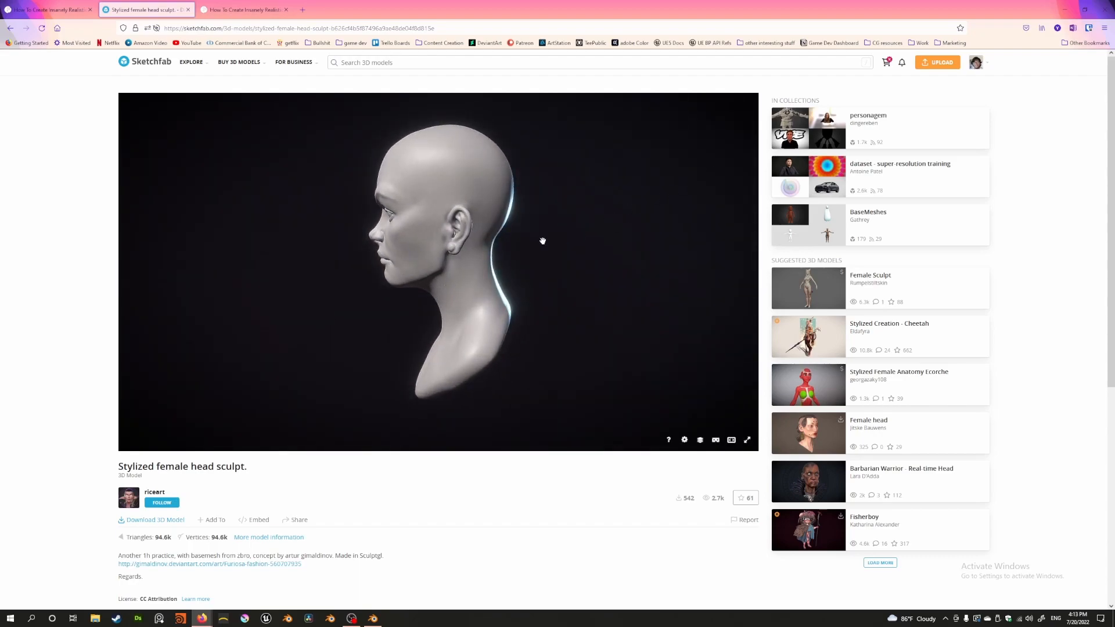
key("alt+Tab")
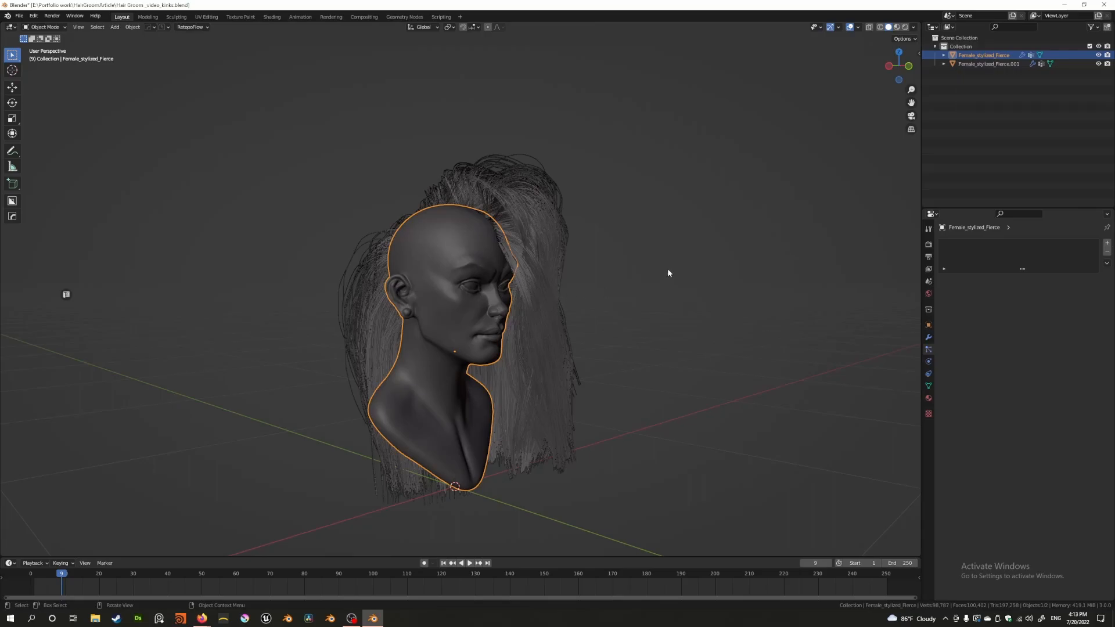
Step: Select the scalp mesh Female_stylized_Fierce.001 and expand the Children settings of its hair particle system
left_click(667, 278)
mouse_move(540, 253)
middle_mouse_down()
mouse_move(522, 267)
mouse_move(447, 273)
mouse_move(549, 264)
middle_mouse_up()
left_click(492, 235)
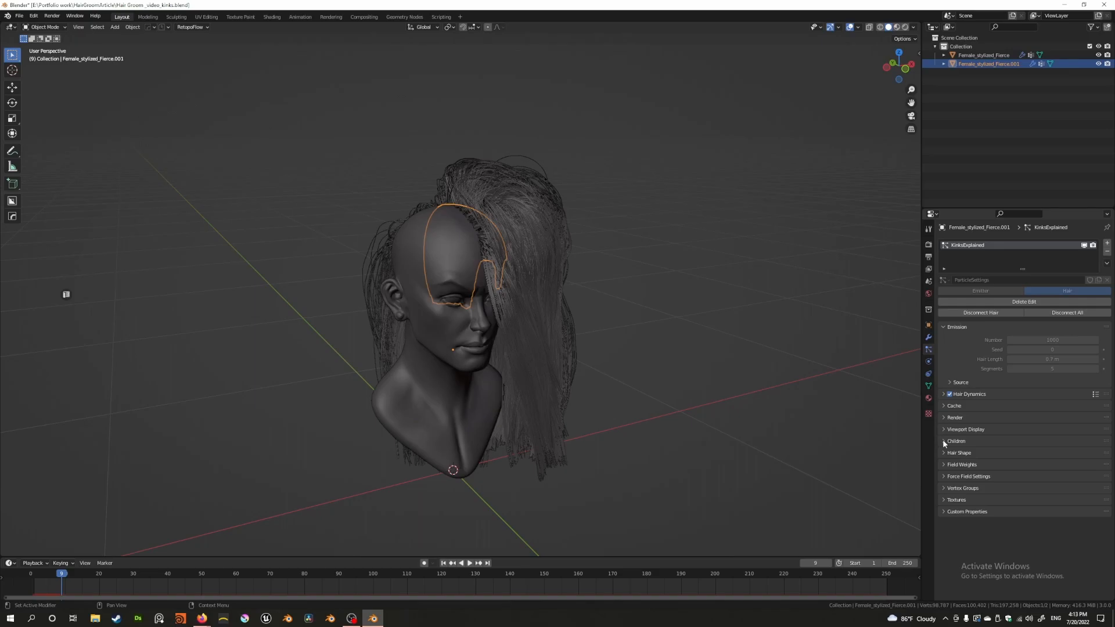
left_click(943, 441)
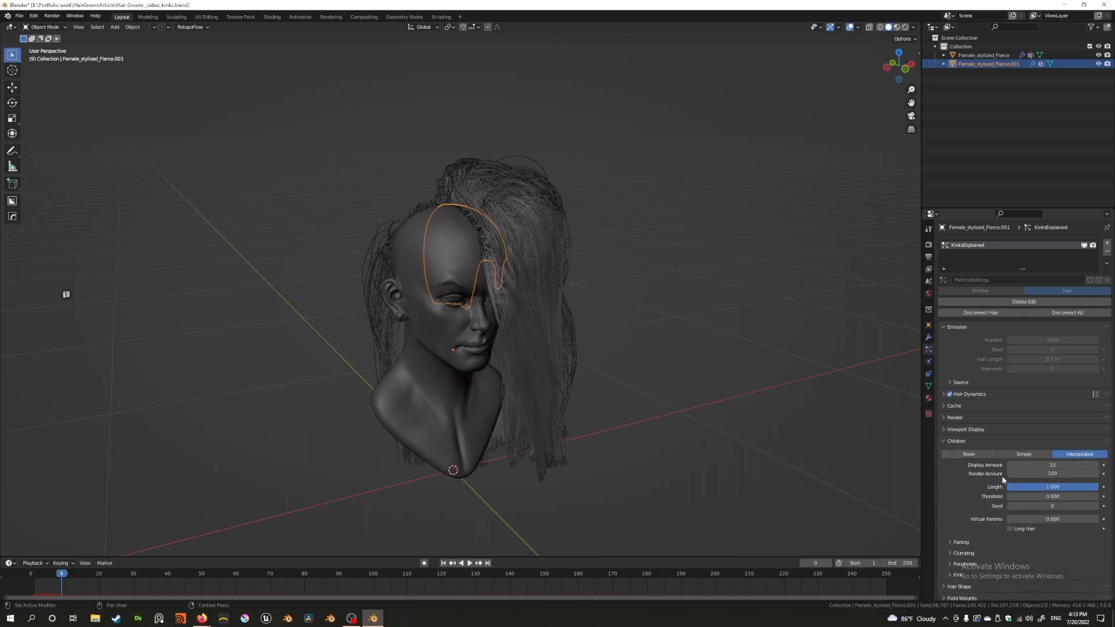
Step: Set the hair children to None to examine the bare parent strands, and restore them to Interpolated
middle_click_drag(668, 360, 505, 373)
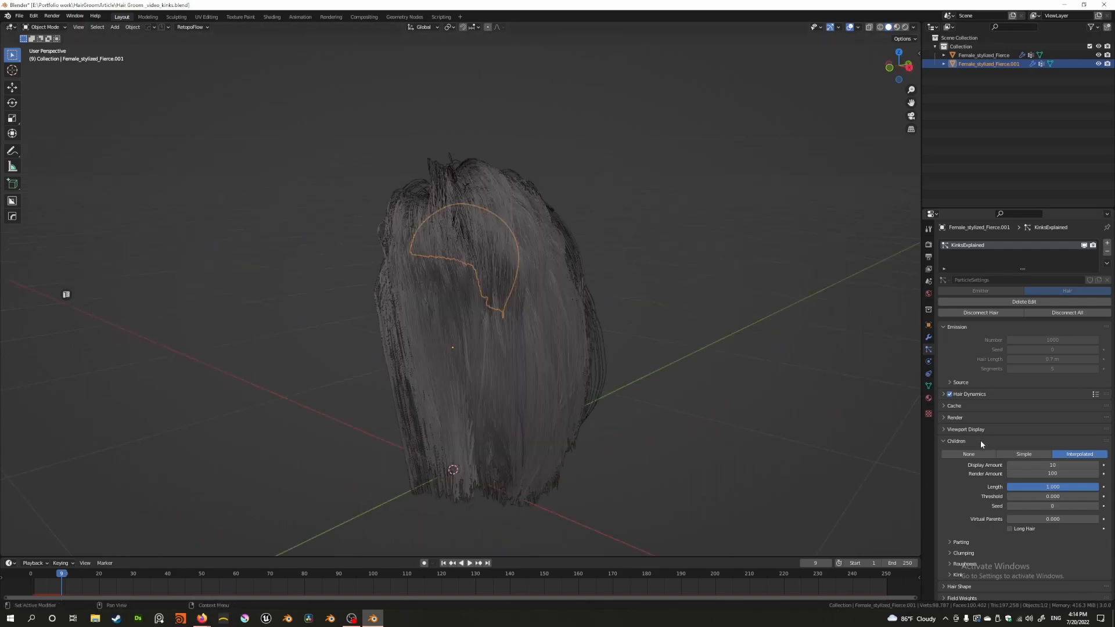
left_click(967, 454)
middle_click_drag(492, 330, 540, 348)
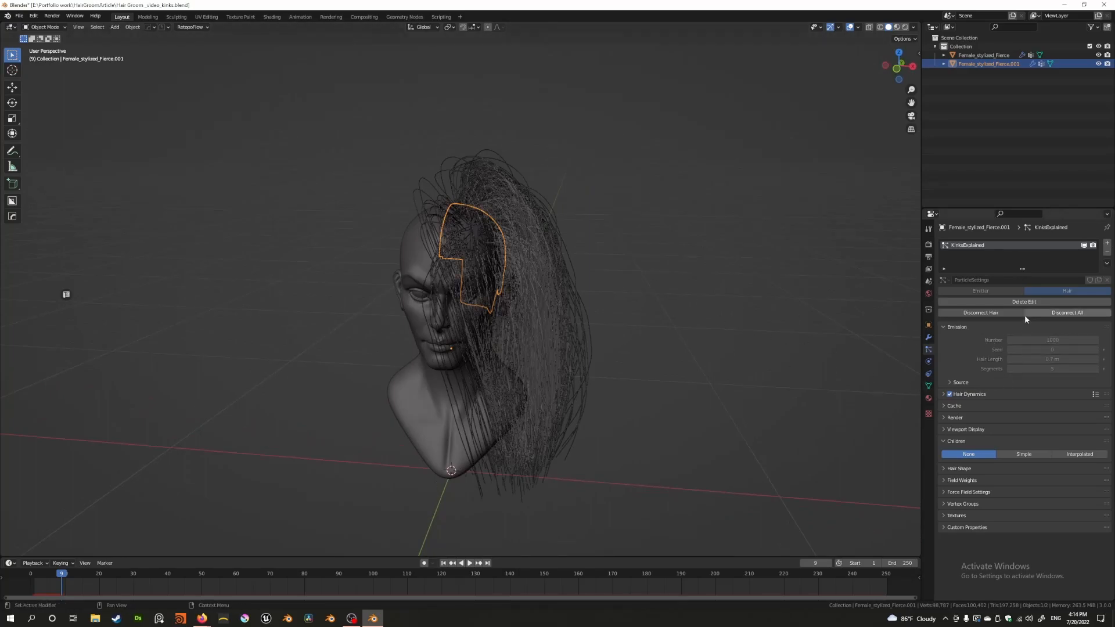
middle_click_drag(439, 260, 566, 384)
middle_click_drag(459, 311, 494, 308)
left_click(685, 312)
mouse_move(659, 311)
middle_mouse_down()
mouse_move(648, 308)
mouse_move(670, 316)
middle_mouse_up()
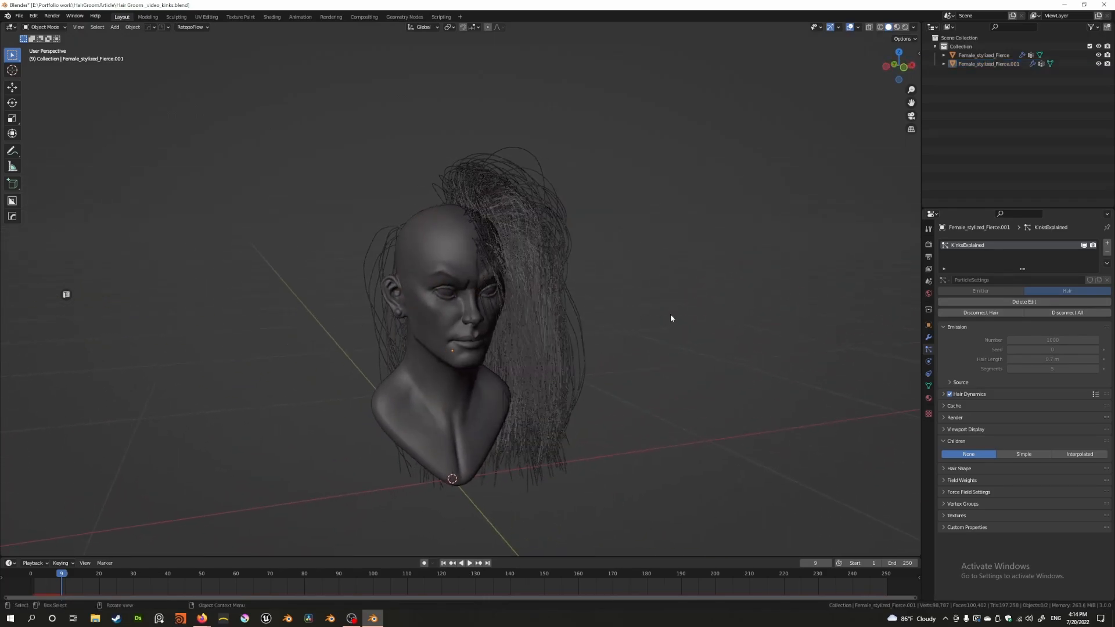
left_click(1074, 455)
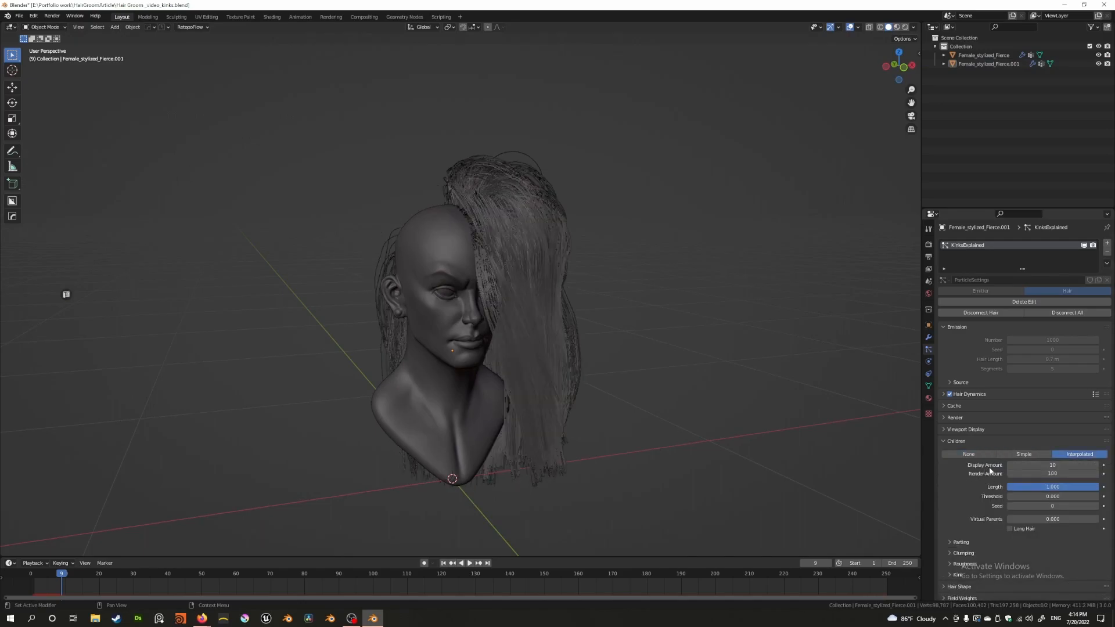
Step: Expand the Kink settings of the hair children, enlarge the properties area and set the kink type to Curl
scroll(1005, 467, "down", 2)
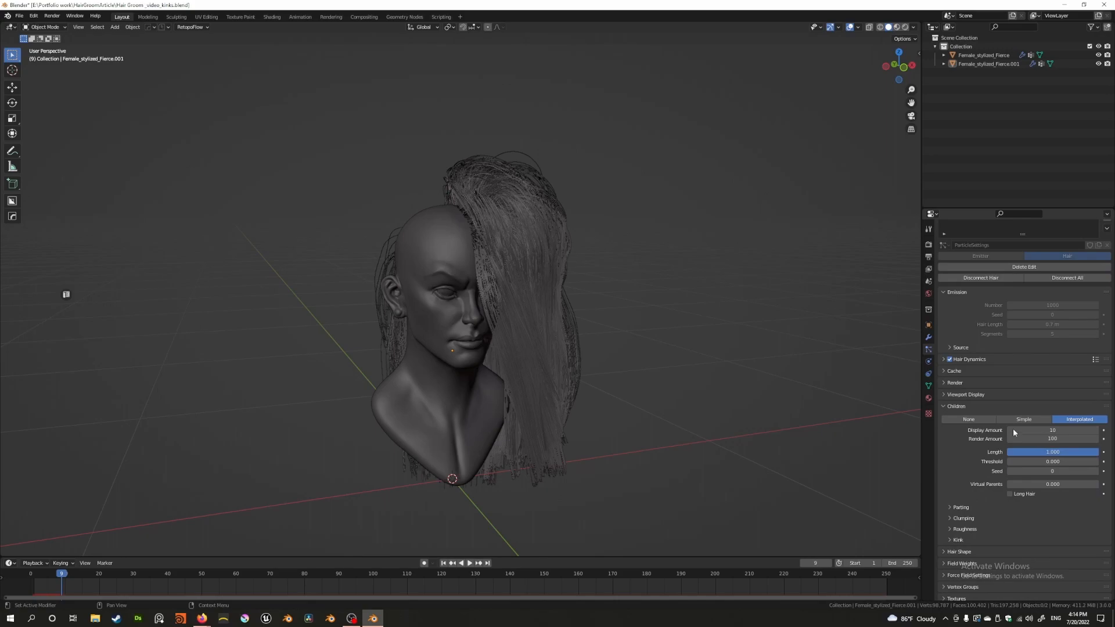
left_click(955, 540)
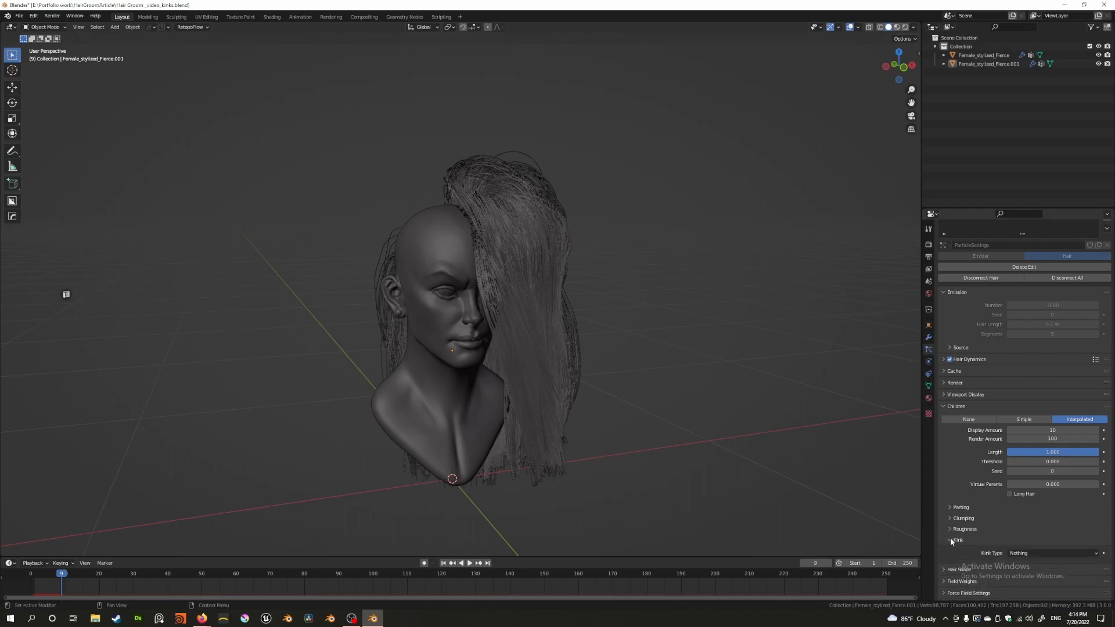
scroll(963, 455, "down", 2)
middle_click_drag(426, 353, 489, 361)
mouse_move(511, 284)
middle_mouse_down()
mouse_move(486, 279)
mouse_move(508, 283)
middle_mouse_up()
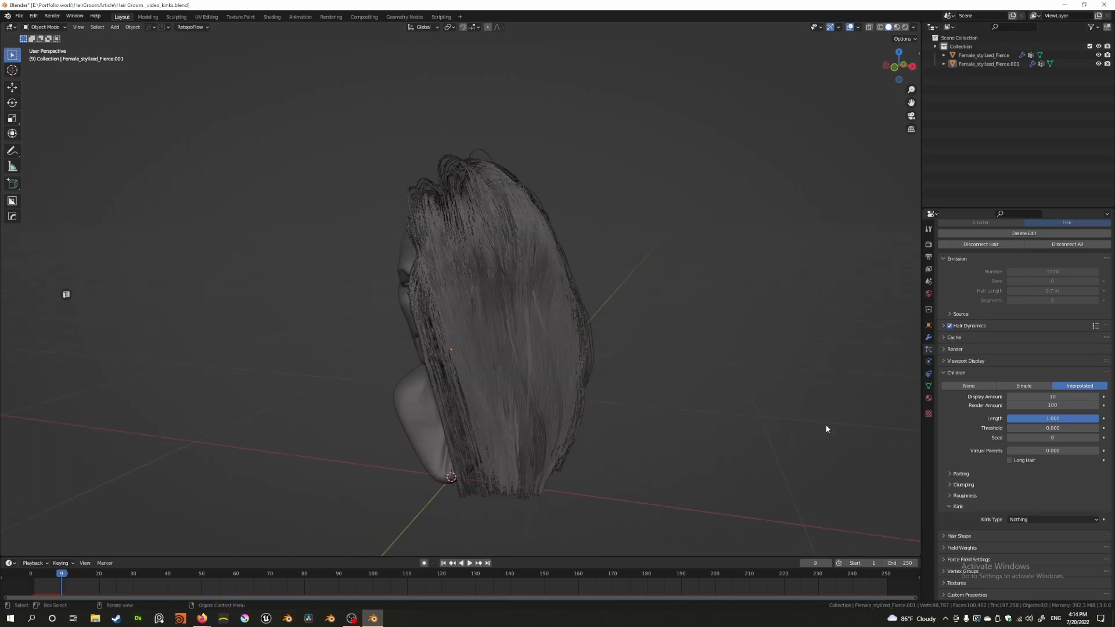
left_click(1036, 519)
left_click_drag(1000, 209, 989, 82)
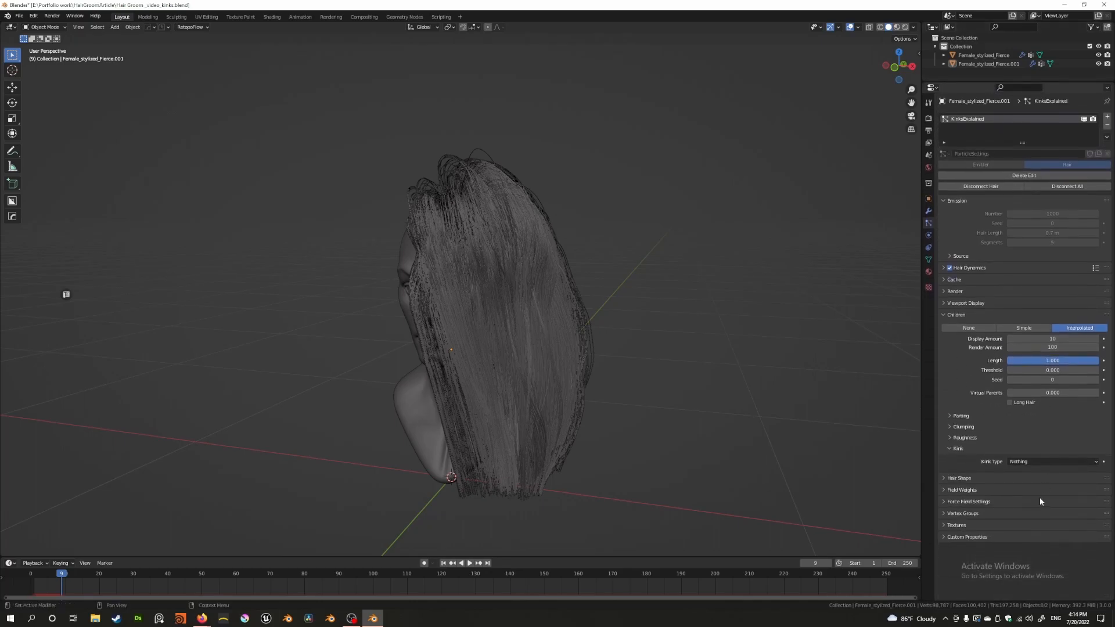
left_click(1028, 460)
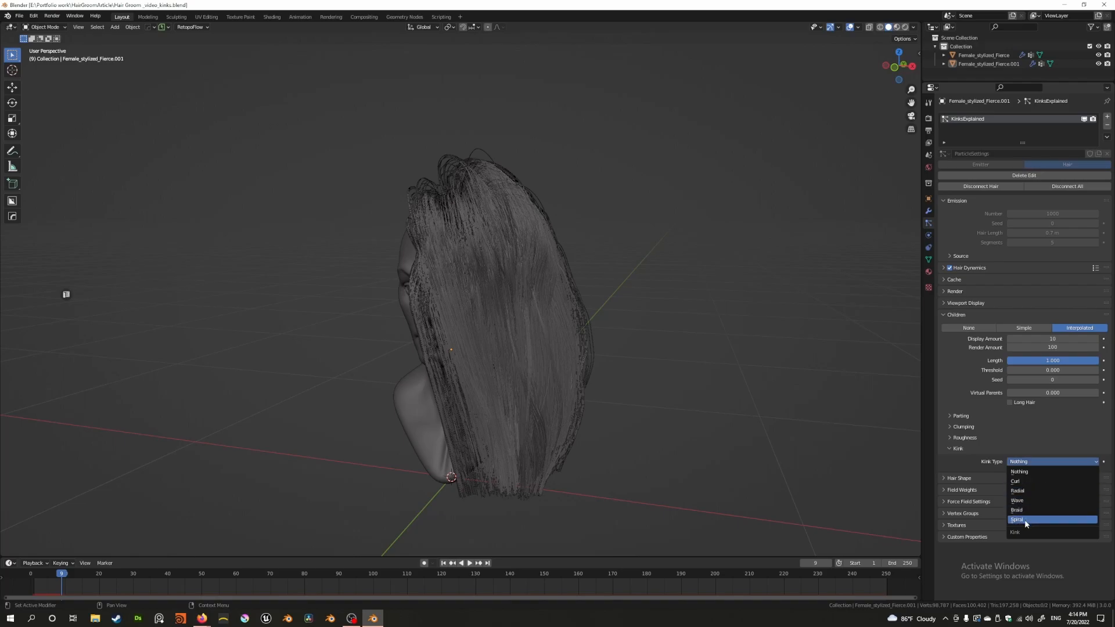
left_click(1021, 482)
Step: Set the curl kink's amplitude to 0.02 m after examining the hair from several angles
middle_click_drag(307, 345, 379, 361)
mouse_move(505, 367)
middle_mouse_down()
mouse_move(460, 379)
mouse_move(458, 287)
mouse_move(540, 341)
mouse_move(524, 376)
mouse_move(526, 366)
middle_mouse_up()
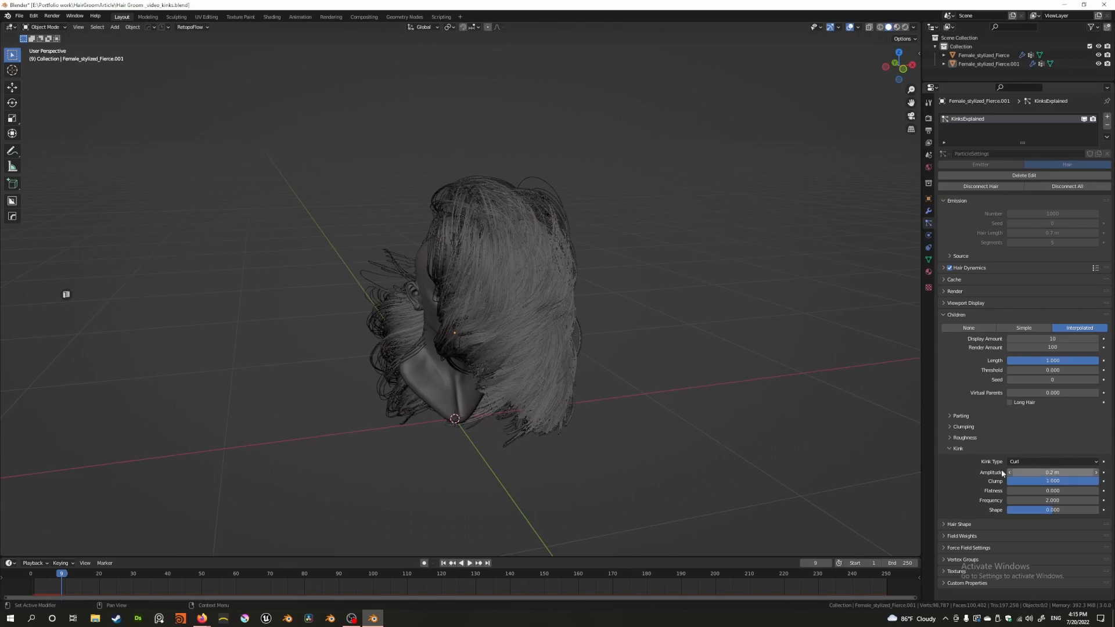
middle_click_drag(487, 387, 593, 360)
scroll(558, 390, "up", 2)
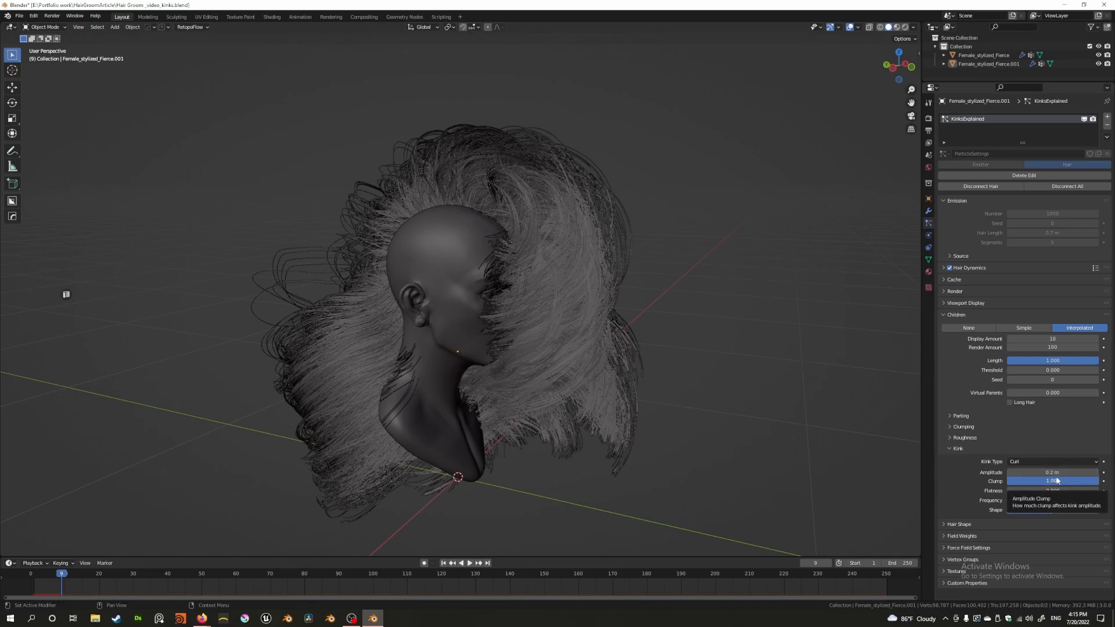
middle_click_drag(619, 345, 440, 293)
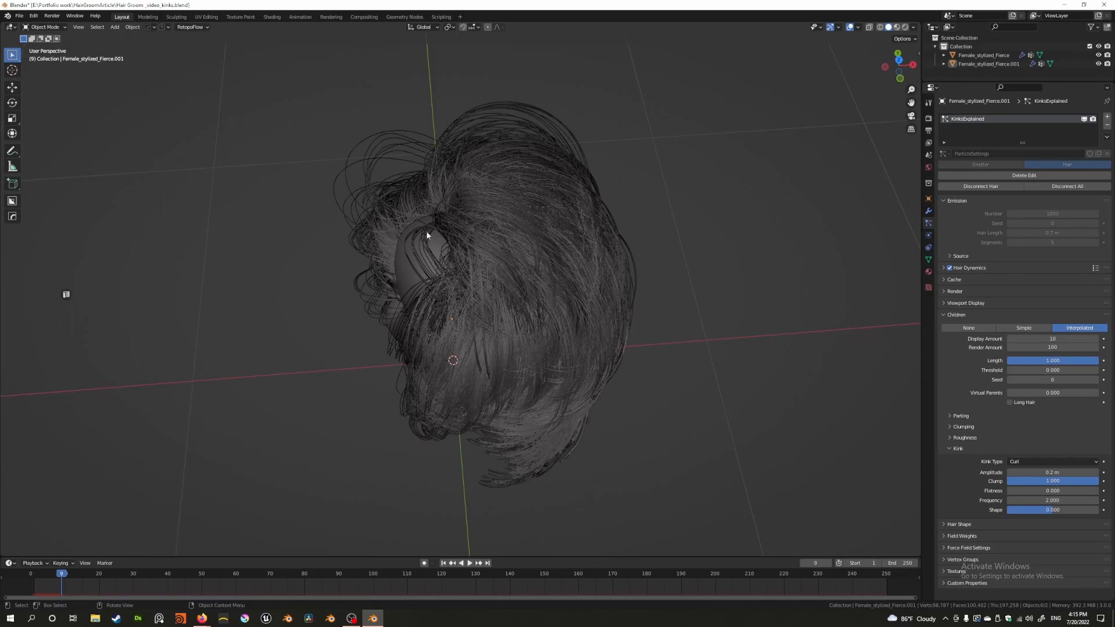
left_click(1052, 472)
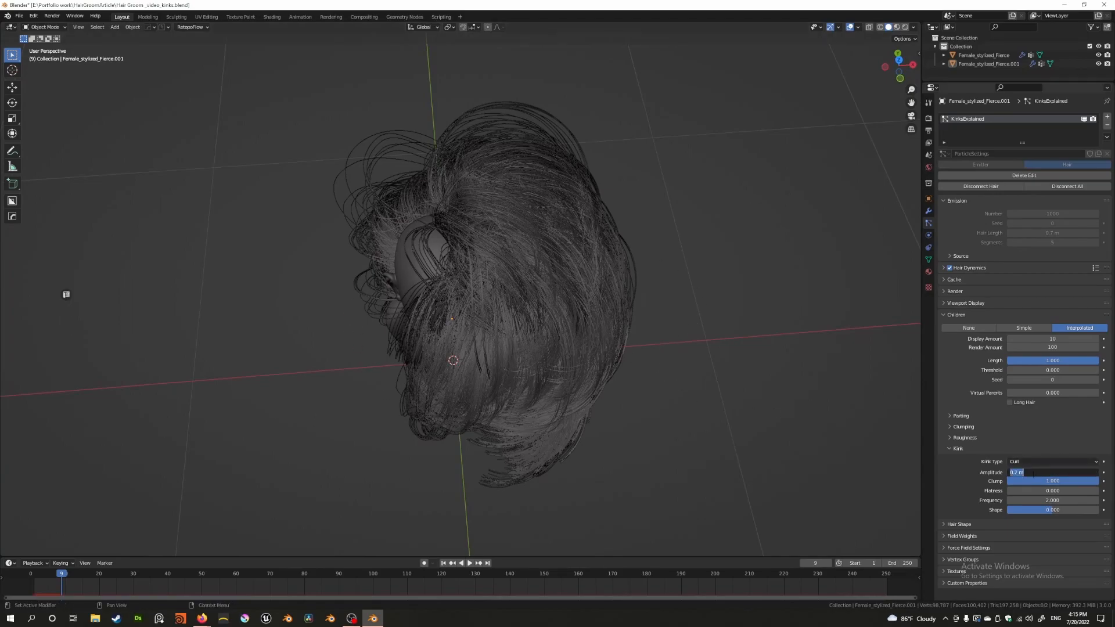
type("0.02")
key("Return")
middle_click_drag(565, 343, 539, 266)
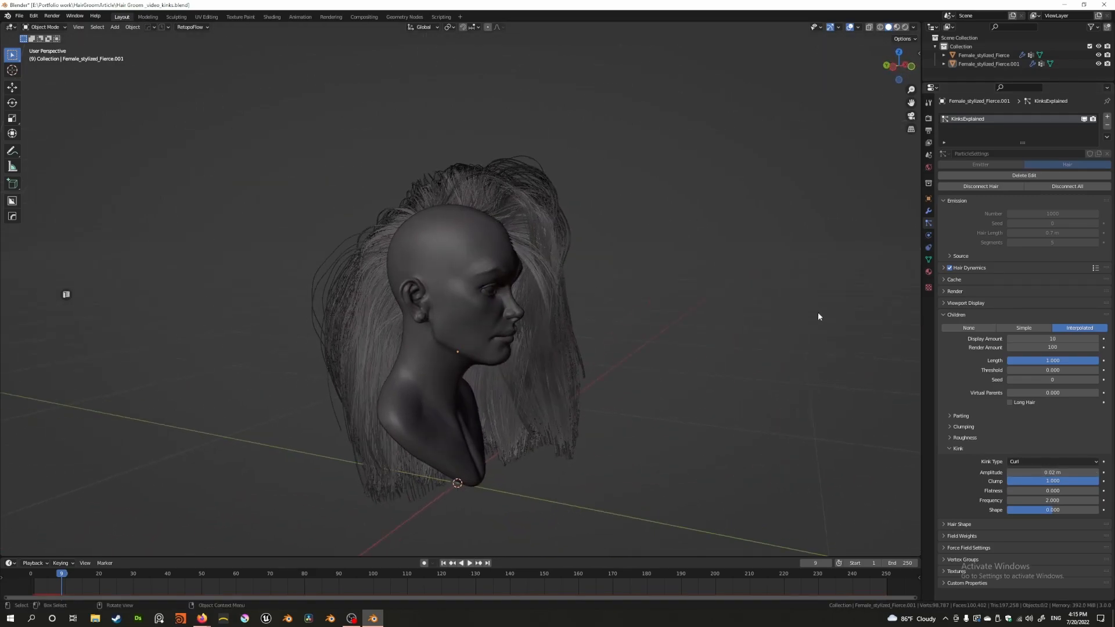
Step: Increase the curl kink's frequency and set it to 15
middle_click_drag(747, 385, 681, 373)
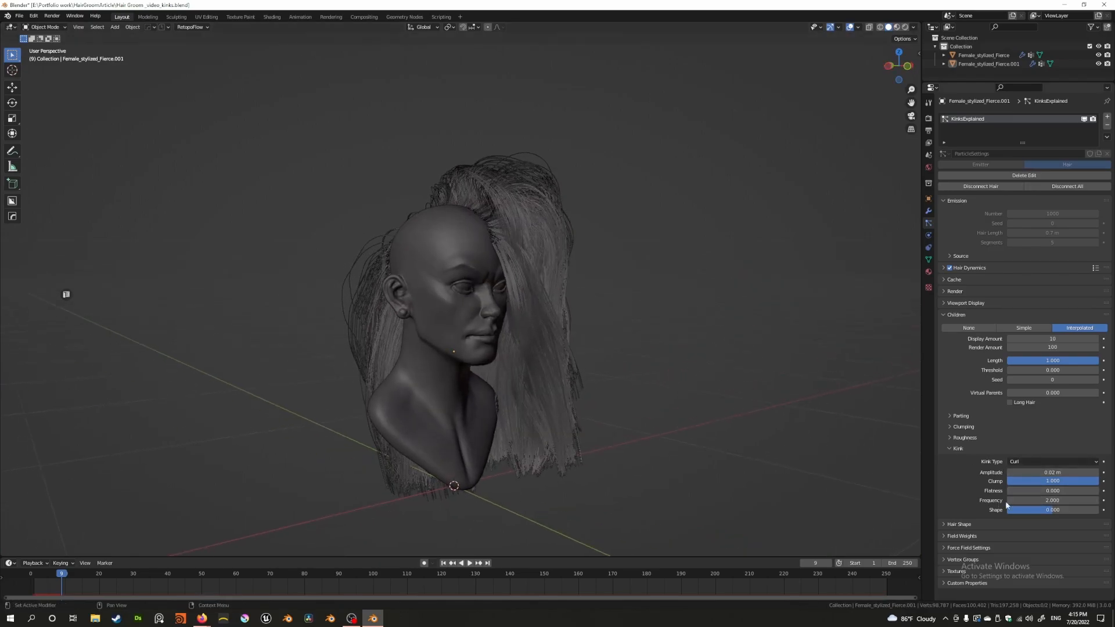
left_click_drag(1032, 501, 1110, 500)
left_click_drag(1052, 501, 1112, 500)
scroll(650, 432, "up", 3)
middle_click_drag(650, 432, 546, 418)
left_click(1057, 500)
type("15")
key("Return")
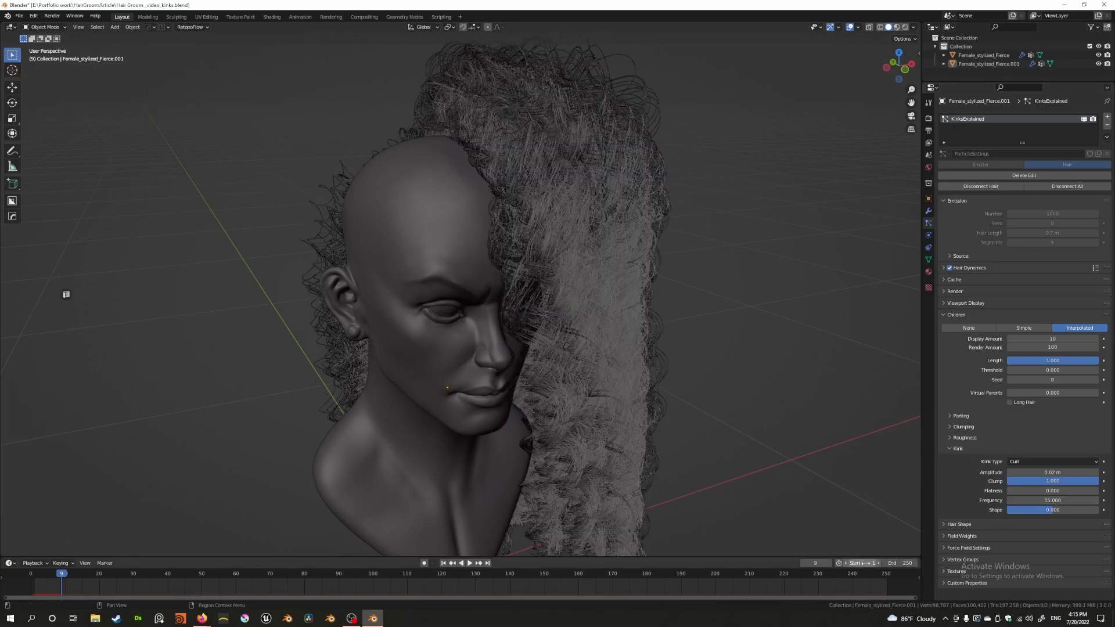
Step: Examine the curly hair from several angles and preview it in rendered viewport shading
scroll(627, 368, "down", 3)
middle_click_drag(627, 368, 869, 455)
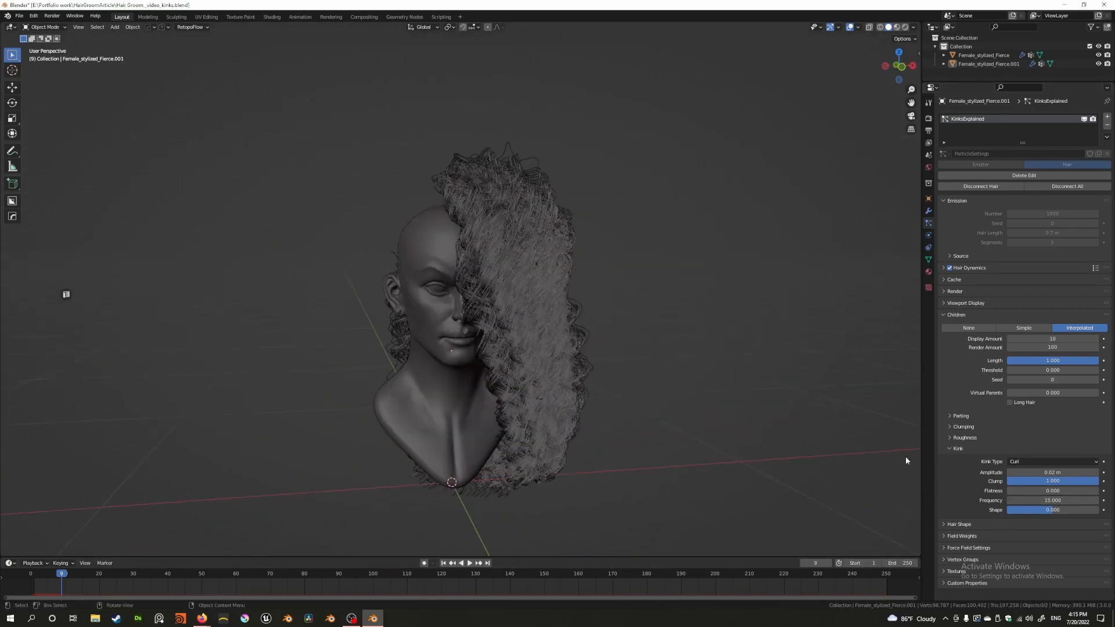
scroll(420, 351, "up", 3)
middle_click_drag(366, 311, 569, 324)
scroll(511, 311, "down", 2)
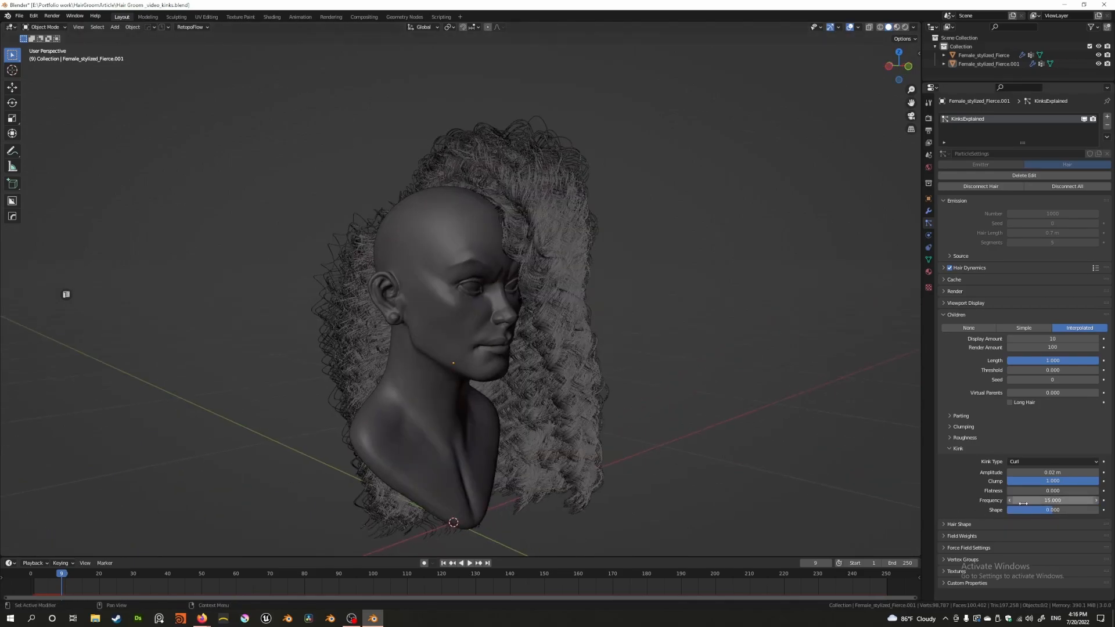
mouse_move(530, 339)
middle_mouse_down()
mouse_move(591, 335)
mouse_move(575, 319)
mouse_move(517, 386)
mouse_move(397, 364)
mouse_move(360, 323)
mouse_move(537, 331)
middle_mouse_up()
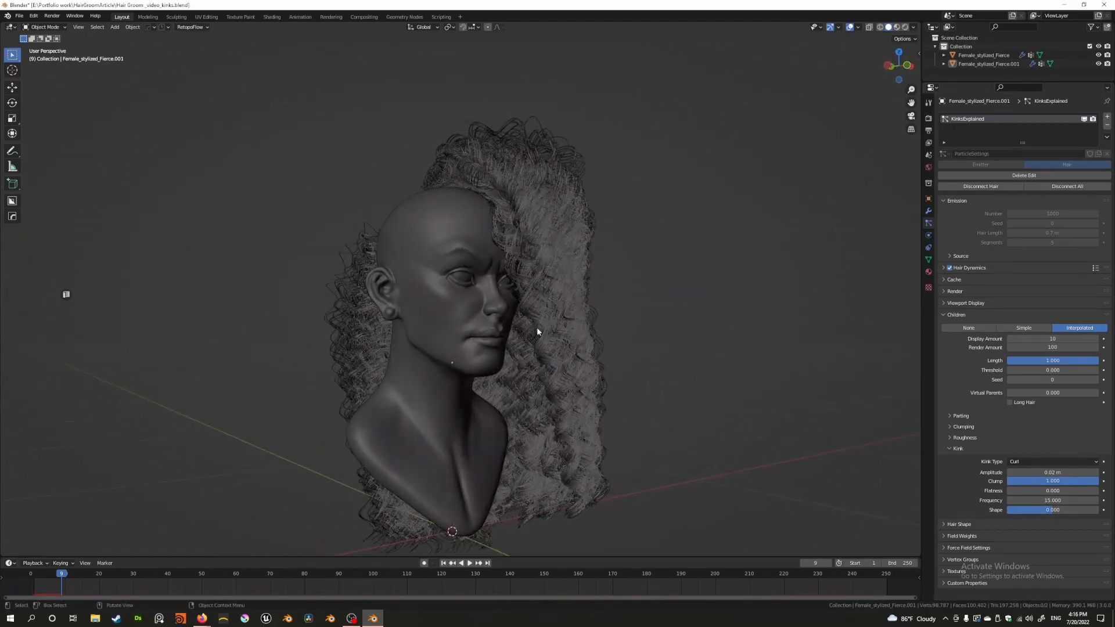
left_click(905, 28)
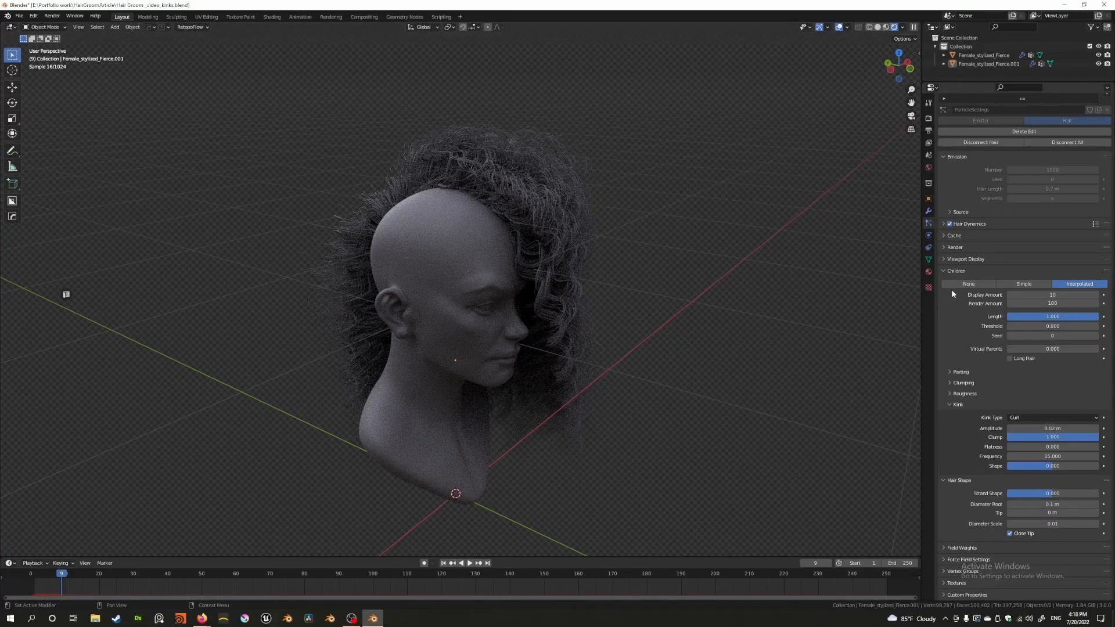
Step: Set the hair children's display amount to 25, examine the rendered hair and return the viewport to solid shading
left_click(1039, 295)
type("25")
key("Return")
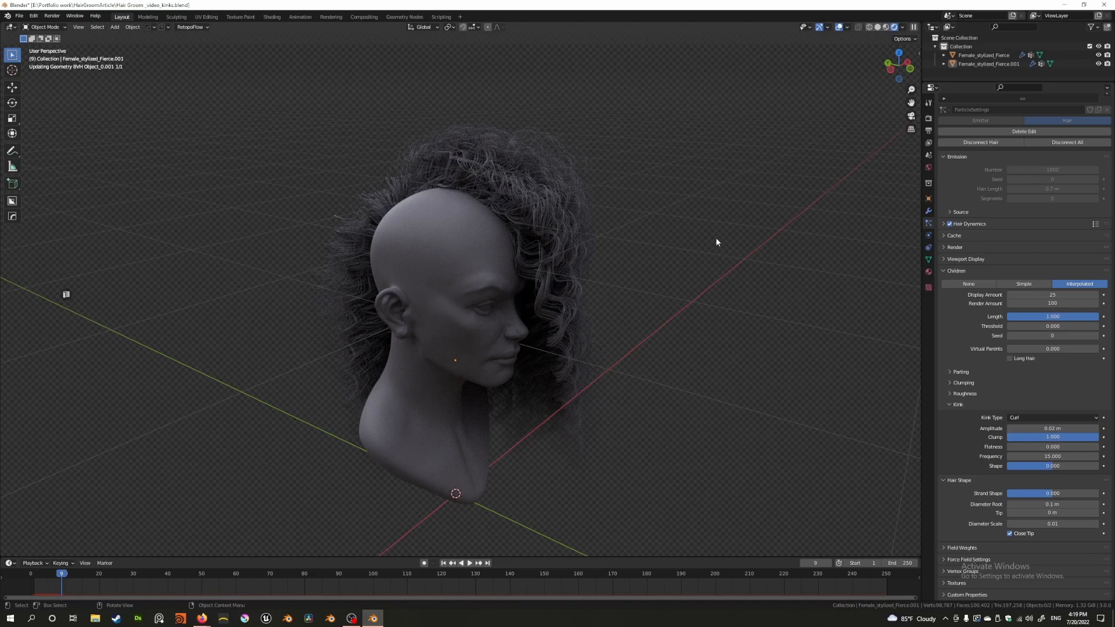
middle_click_drag(758, 267, 617, 259)
middle_click_drag(443, 295, 605, 294)
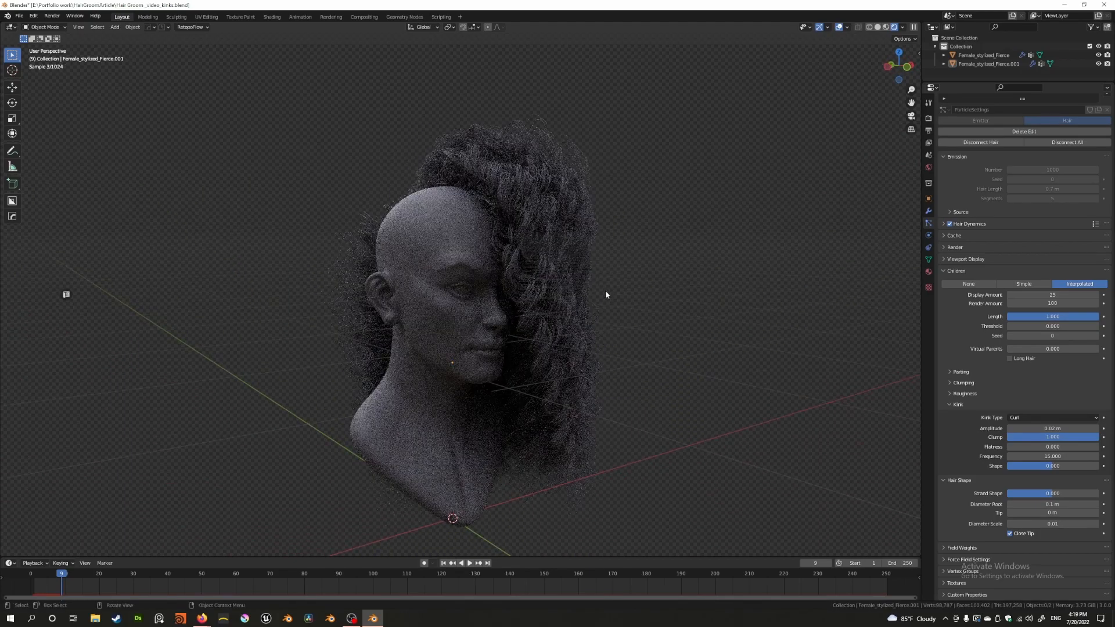
left_click(877, 27)
mouse_move(581, 274)
middle_mouse_down()
mouse_move(535, 294)
mouse_move(535, 276)
mouse_move(568, 273)
middle_mouse_up()
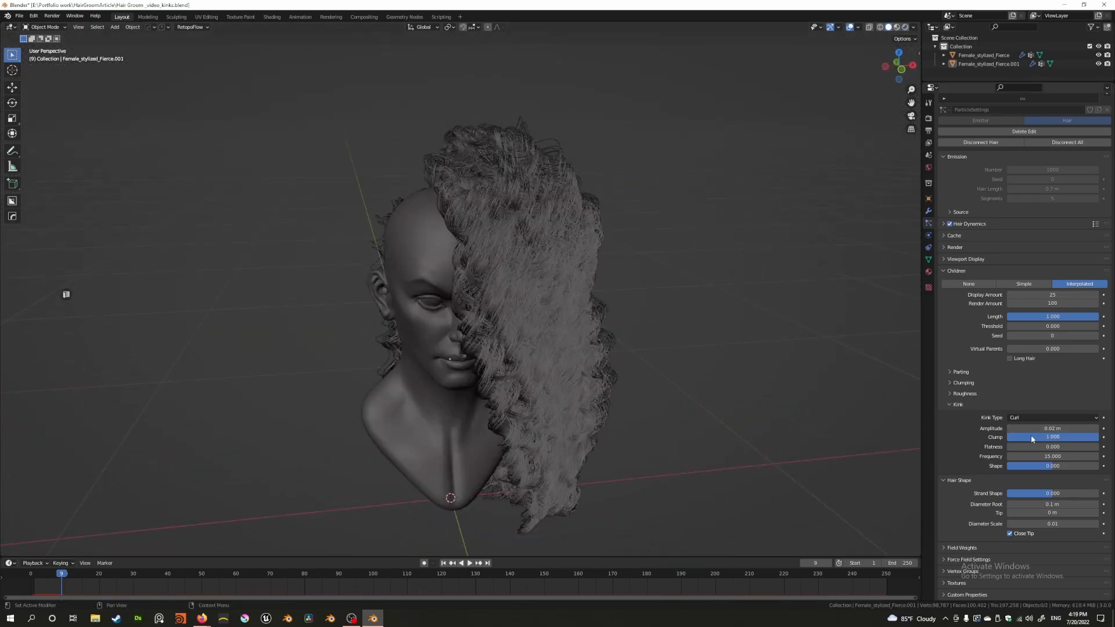
Step: Try a stronger opposite curl amplitude on the hair kink, then set the amplitude to -0.02 m
scroll(613, 354, "up", 4)
middle_click_drag(824, 386, 579, 356)
scroll(603, 385, "up", 2)
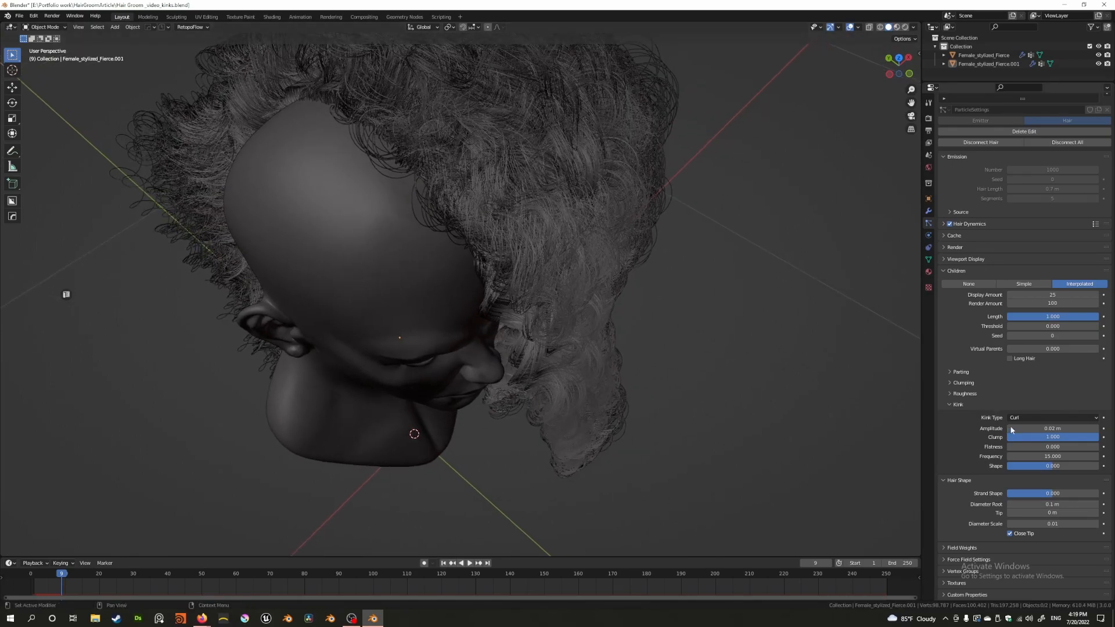
left_click_drag(1032, 427, 1007, 428)
left_click(1036, 428)
key("BackSpace")
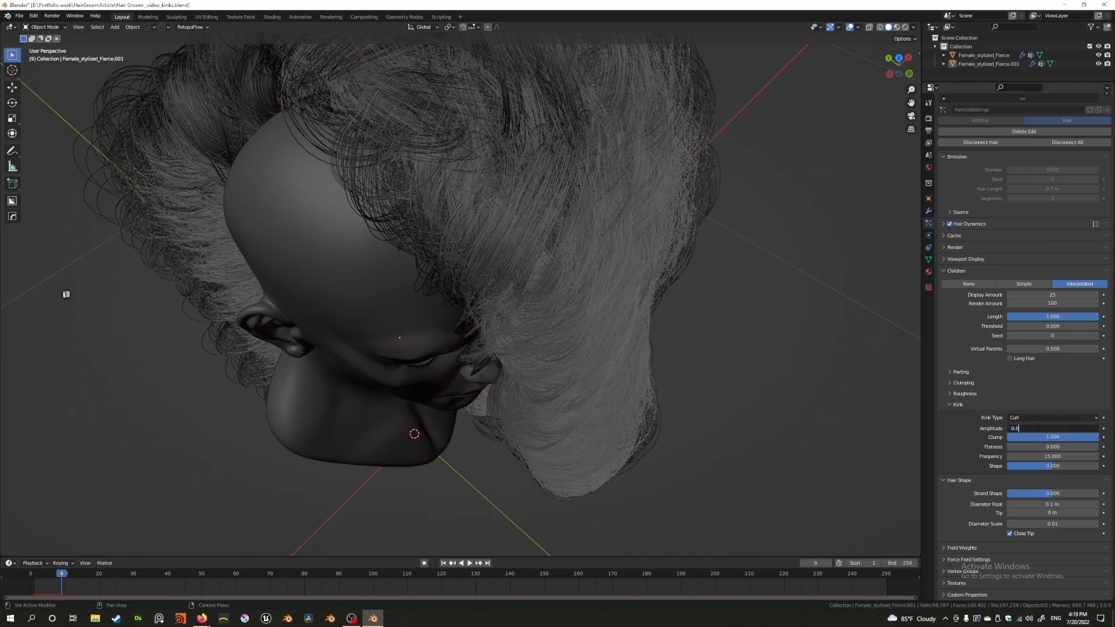
key("Return")
Step: Examine the curled hair around the head from the side, above and front, both close up and from a distance
mouse_move(523, 314)
middle_mouse_down()
mouse_move(472, 298)
mouse_move(496, 274)
mouse_move(529, 278)
mouse_move(426, 333)
mouse_move(482, 316)
mouse_move(548, 321)
mouse_move(378, 319)
mouse_move(384, 298)
mouse_move(426, 276)
mouse_move(412, 272)
mouse_move(447, 241)
middle_mouse_up()
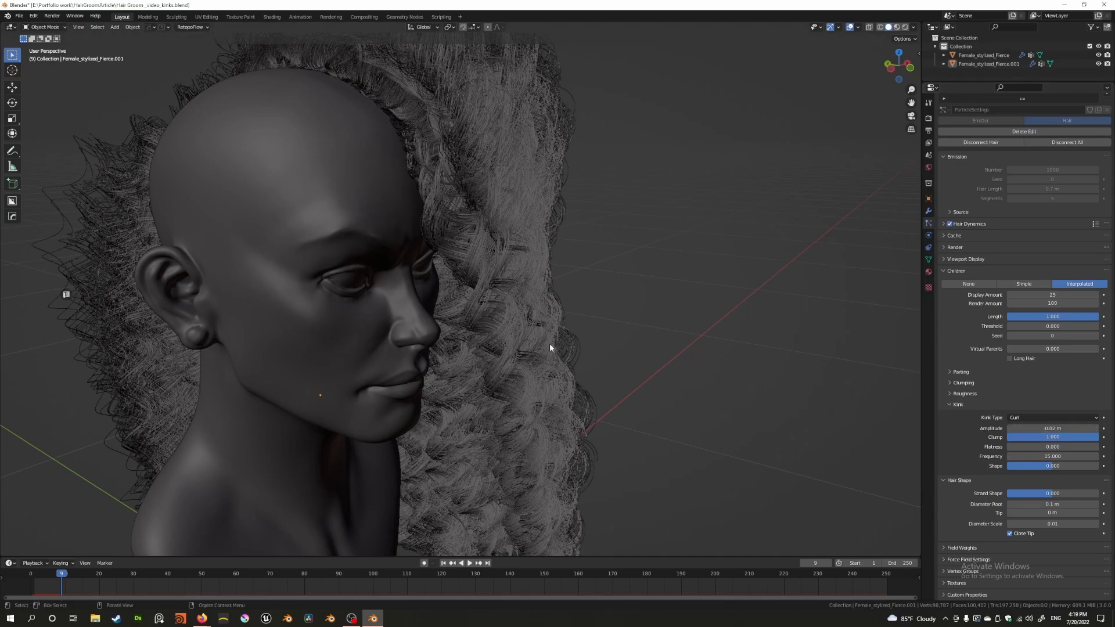
middle_click_drag(669, 358, 569, 414)
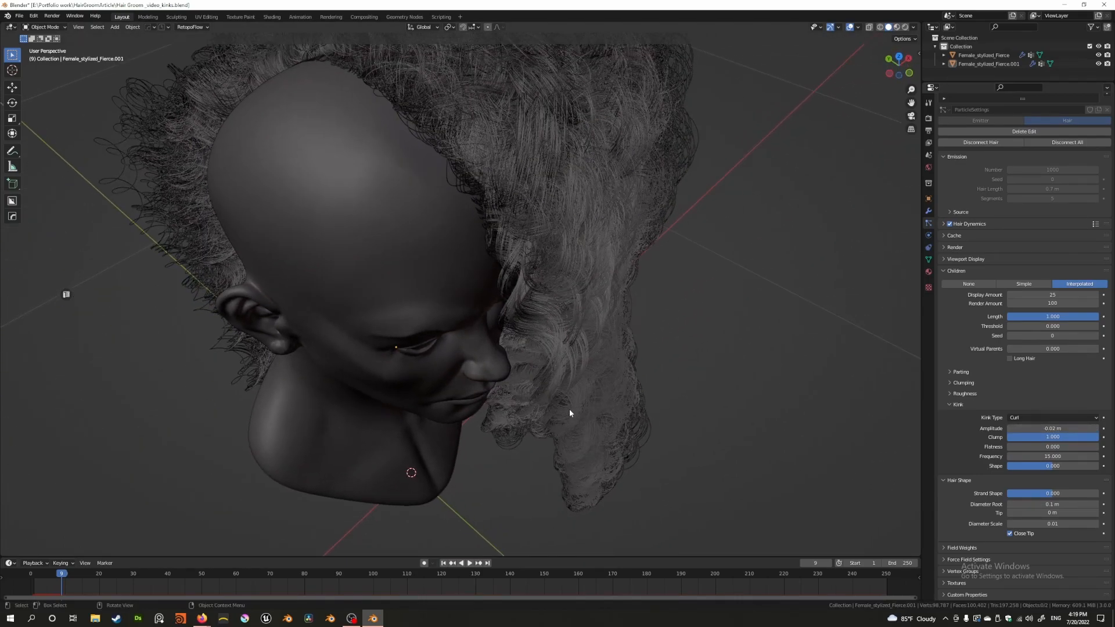
middle_click_drag(503, 353, 490, 353)
mouse_move(411, 292)
middle_mouse_down()
mouse_move(405, 274)
mouse_move(392, 286)
mouse_move(428, 294)
middle_mouse_up()
scroll(425, 297, "up", 2)
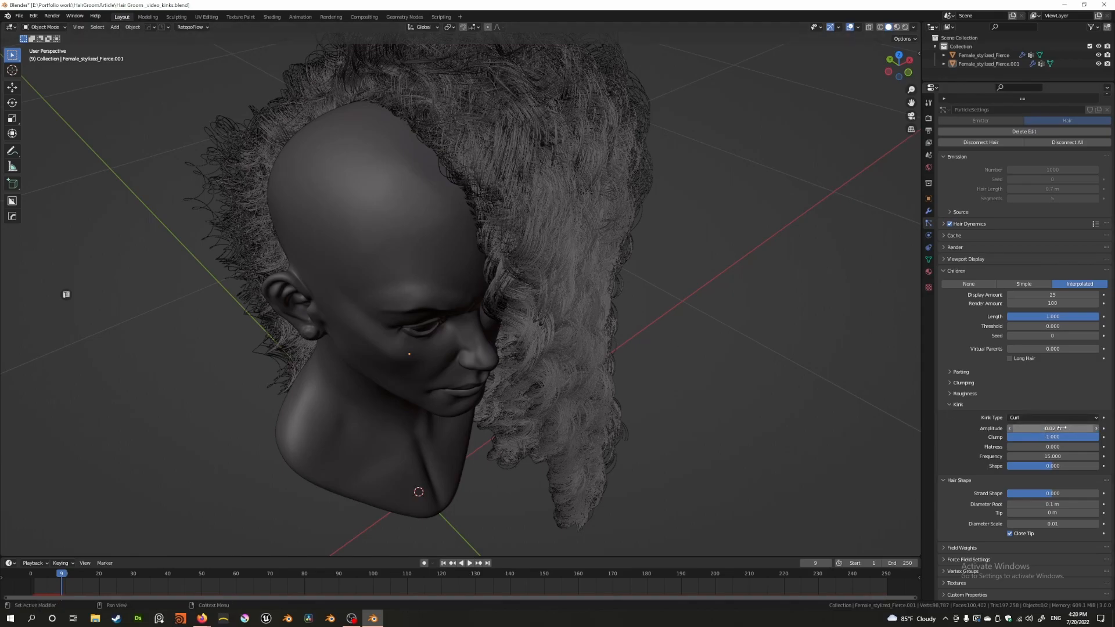
middle_click_drag(486, 295, 734, 366)
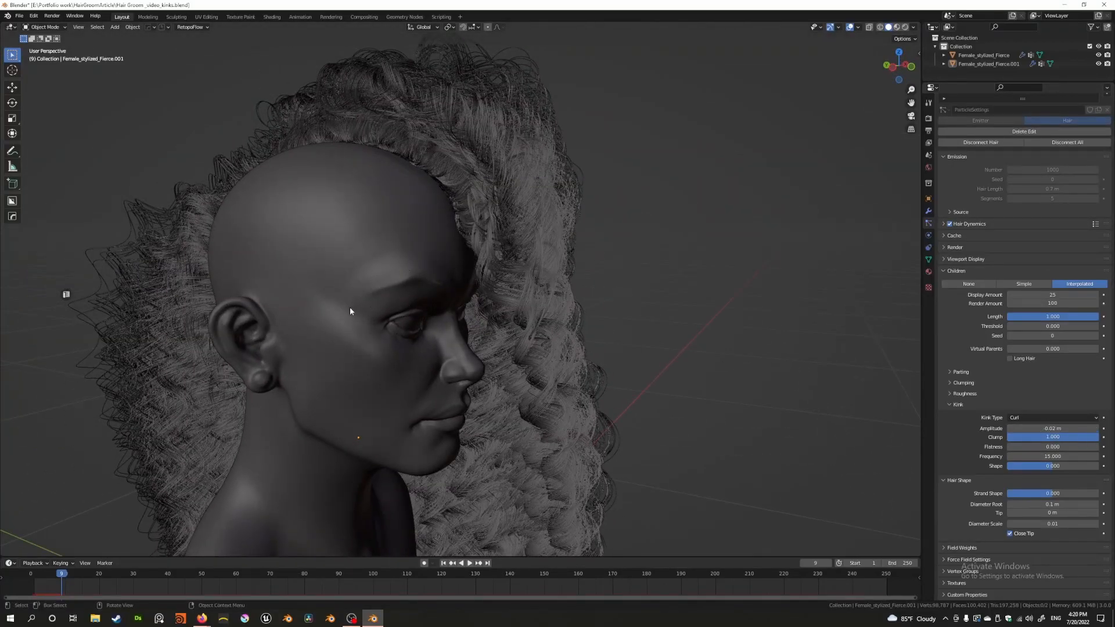
middle_click_drag(398, 279, 401, 331)
middle_click_drag(479, 358, 610, 301)
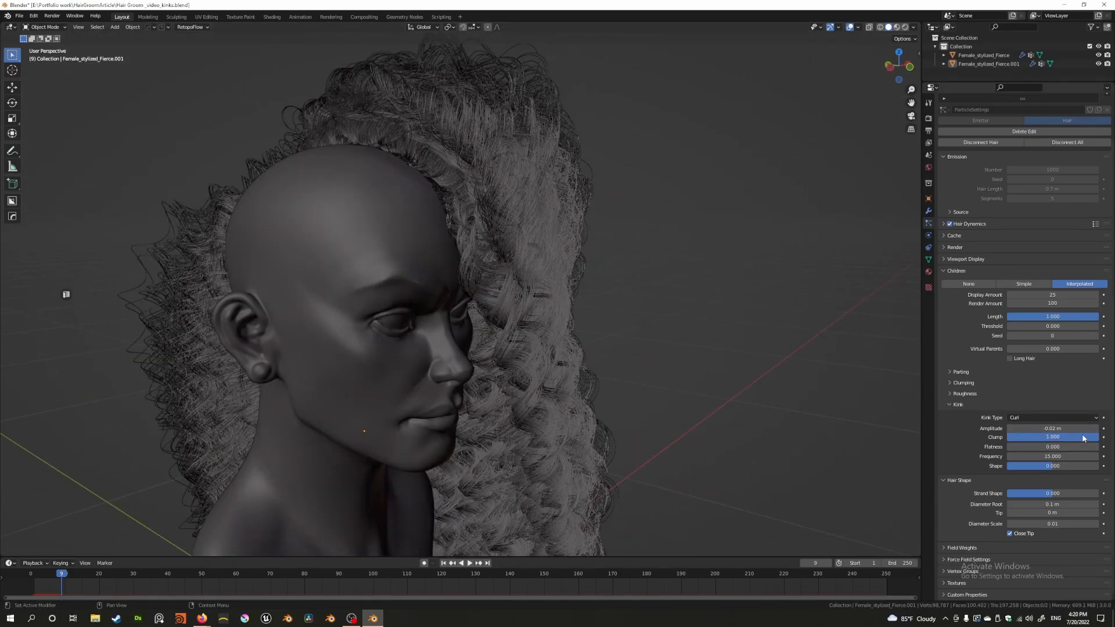
scroll(689, 380, "down", 3)
middle_click_drag(735, 329, 785, 367)
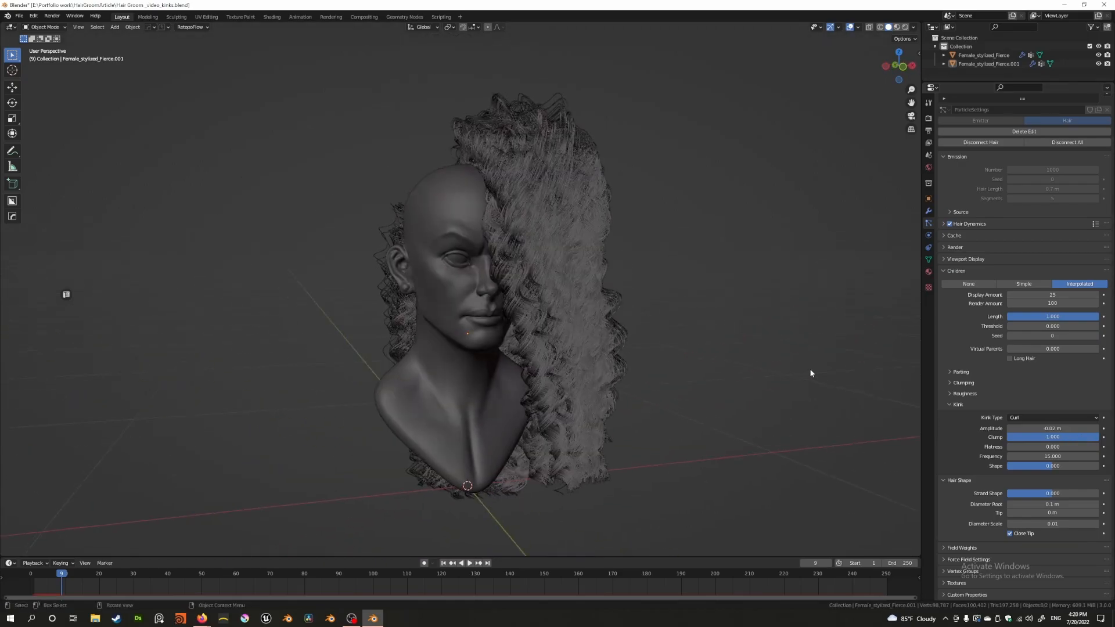
Step: Raise the hair children's clumping to 1.000, examine the hair, and reduce that clump value to 0.718
mouse_move(1096, 437)
left_mouse_down()
mouse_move(1006, 437)
mouse_move(1099, 438)
left_mouse_up()
left_click(951, 382)
left_click_drag(1037, 405, 1098, 406)
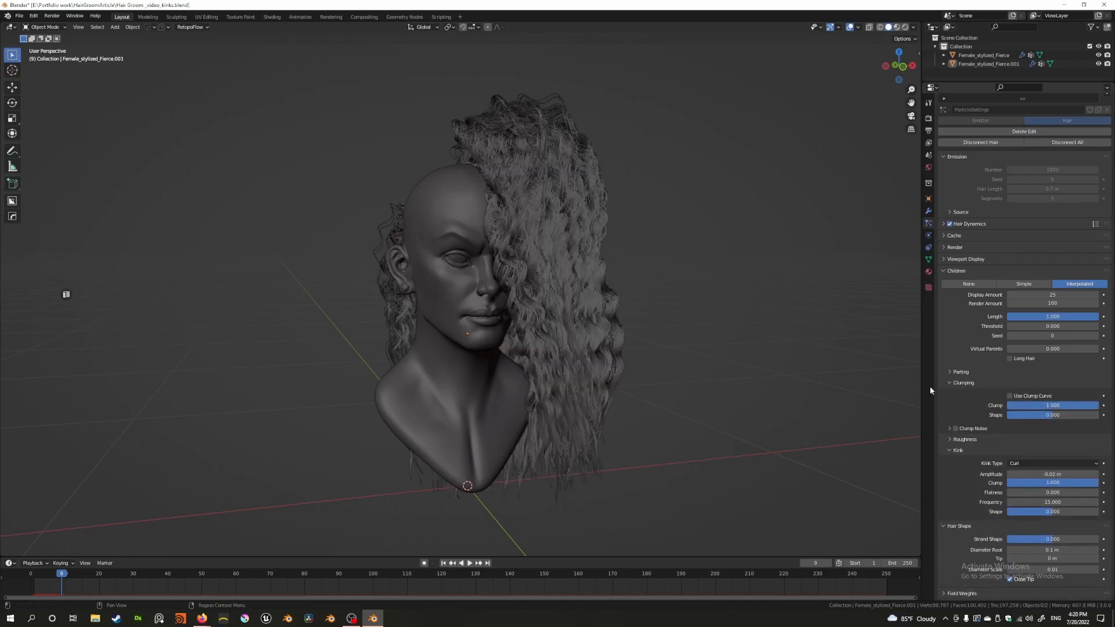
left_click(950, 383)
mouse_move(656, 382)
middle_mouse_down()
mouse_move(587, 376)
mouse_move(660, 398)
middle_mouse_up()
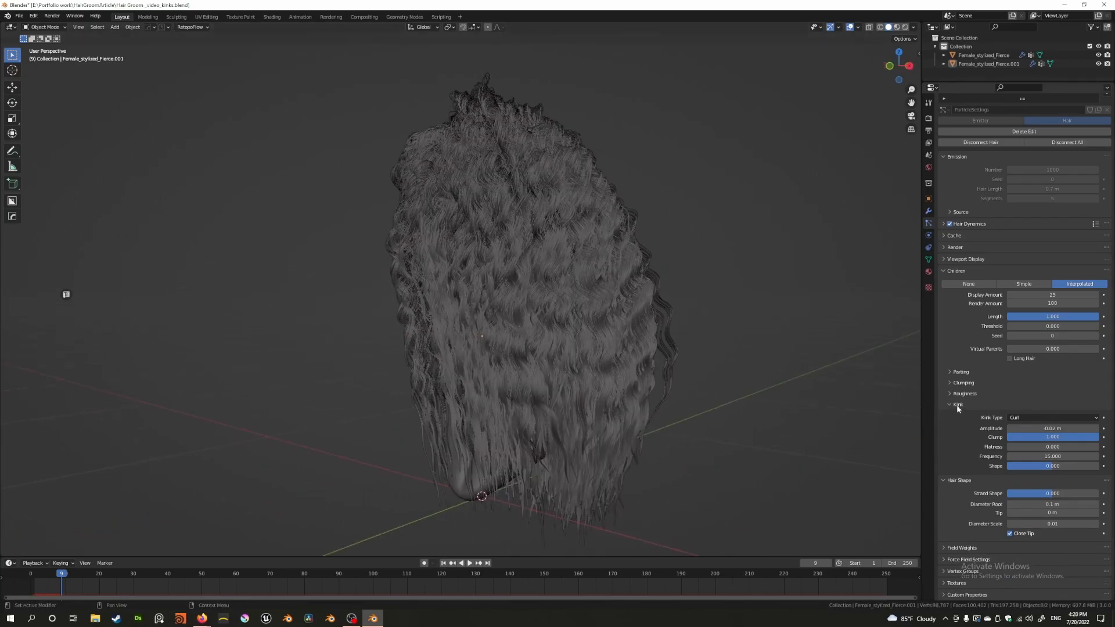
left_click(950, 383)
left_click_drag(1097, 405, 1087, 408)
middle_click_drag(761, 403, 624, 383)
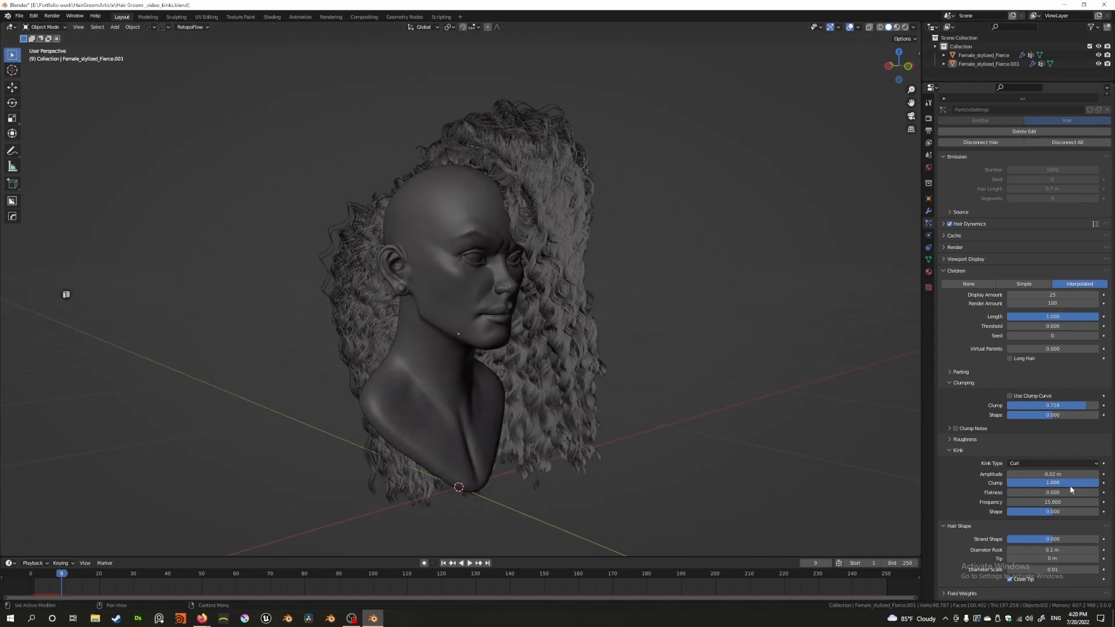
Step: Try kink clump values of 0.596, 0.000 and 0.845 on the curls while examining the hair
left_click_drag(1091, 483, 1061, 482)
middle_click_drag(691, 401, 651, 360)
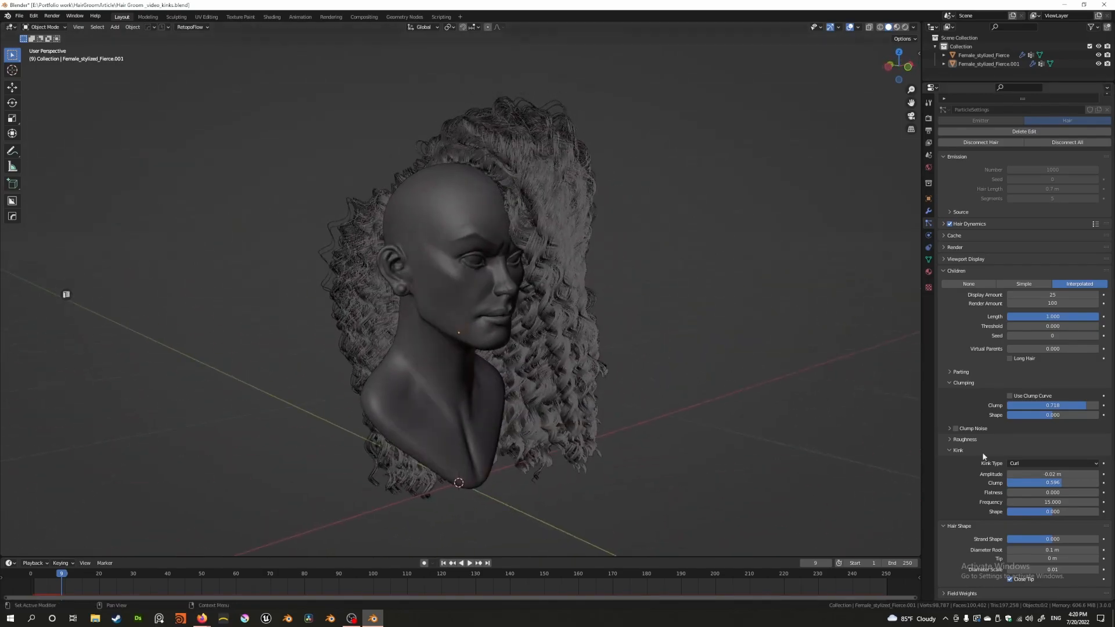
left_click_drag(1059, 485, 1007, 483)
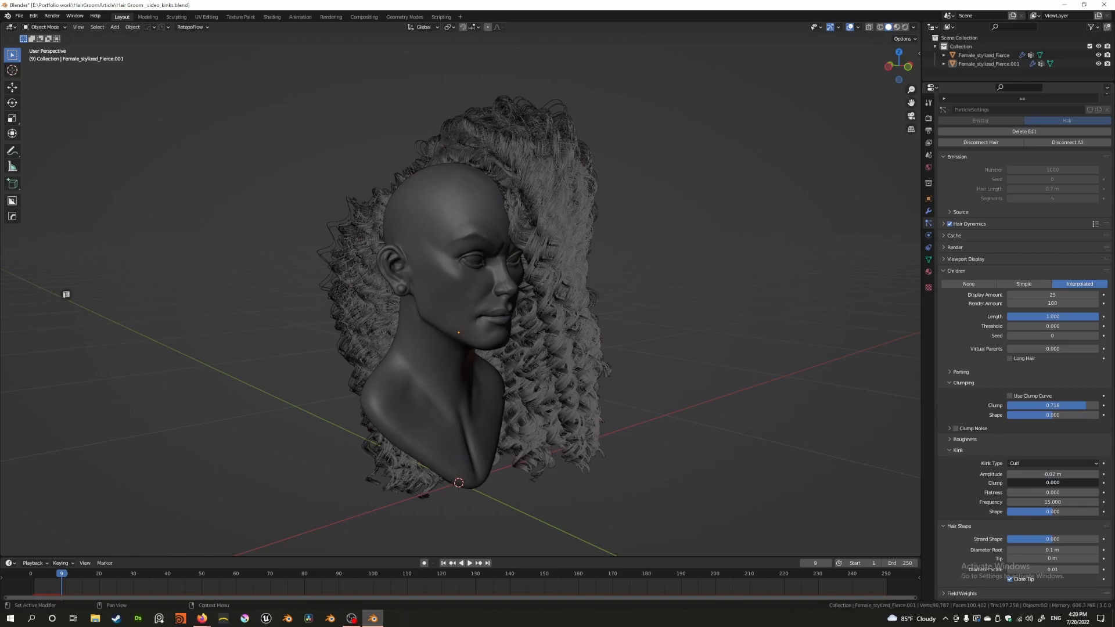
left_click_drag(1007, 483, 1084, 482)
middle_click_drag(469, 424, 627, 395)
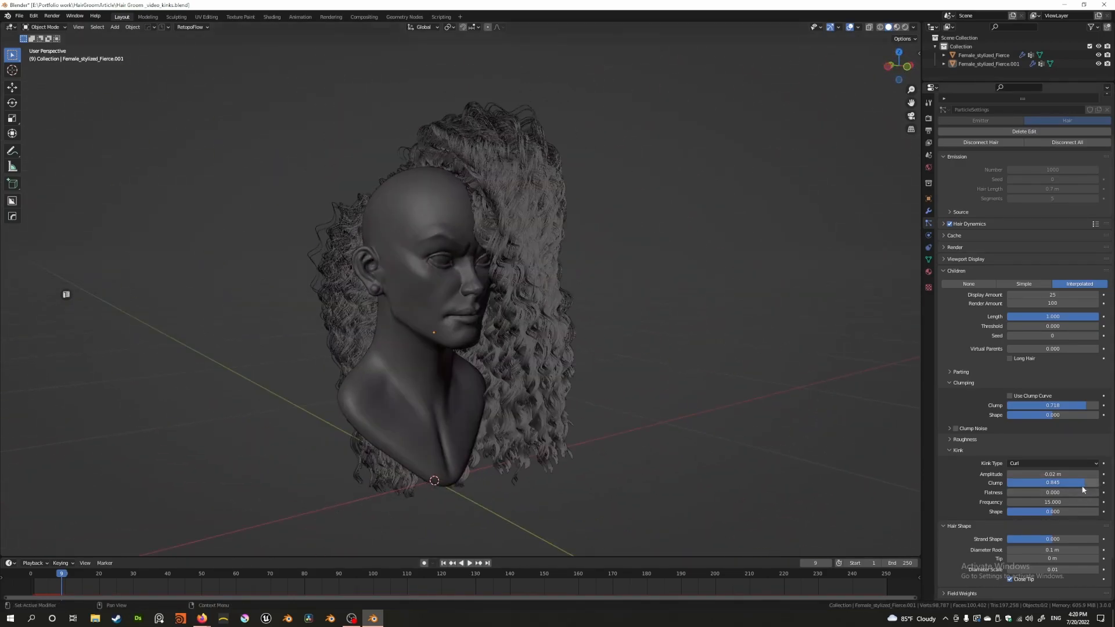
Step: Set the kink clump to 1.000, try flatness at 1.000, and return flatness to 0.000 to inspect the curls
left_click_drag(1021, 485, 1098, 492)
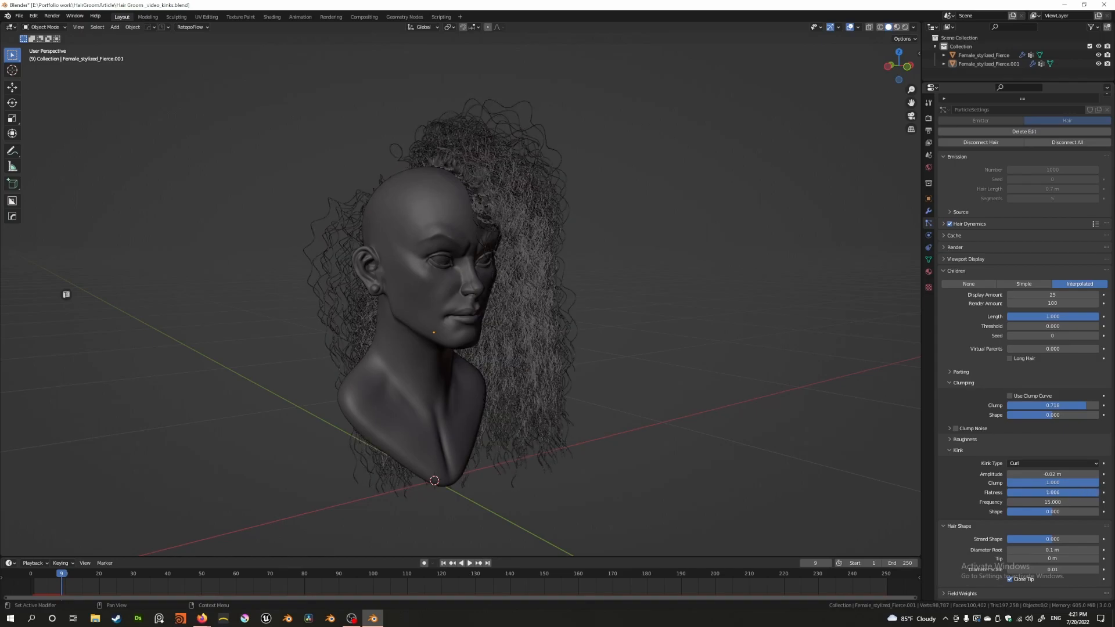
left_click_drag(1097, 493, 1007, 493)
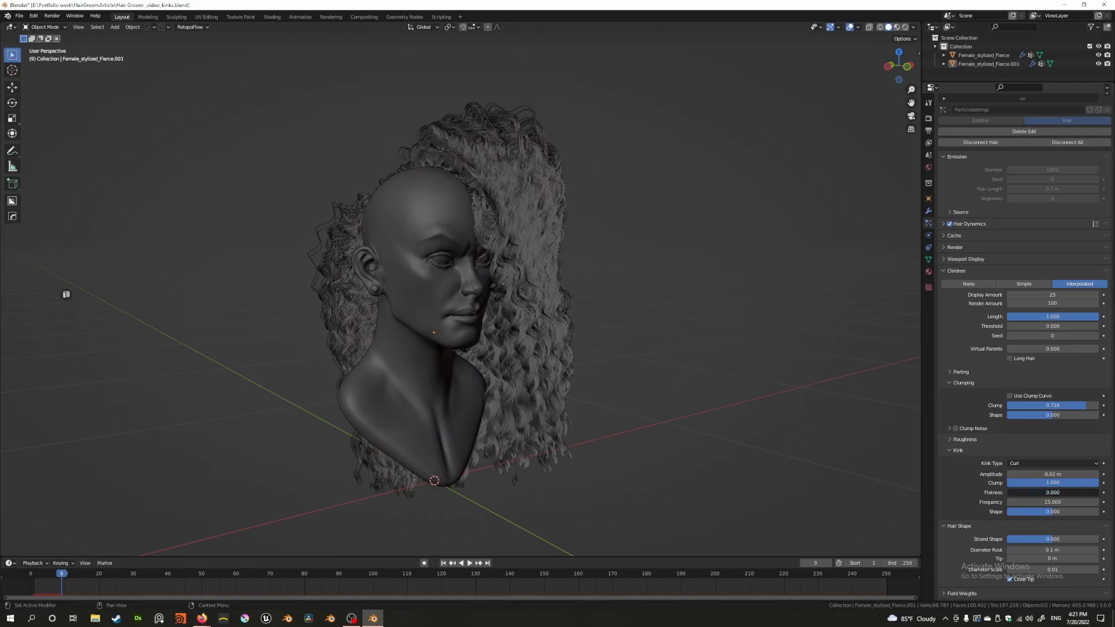
middle_click_drag(527, 363, 467, 392)
scroll(467, 392, "up", 3)
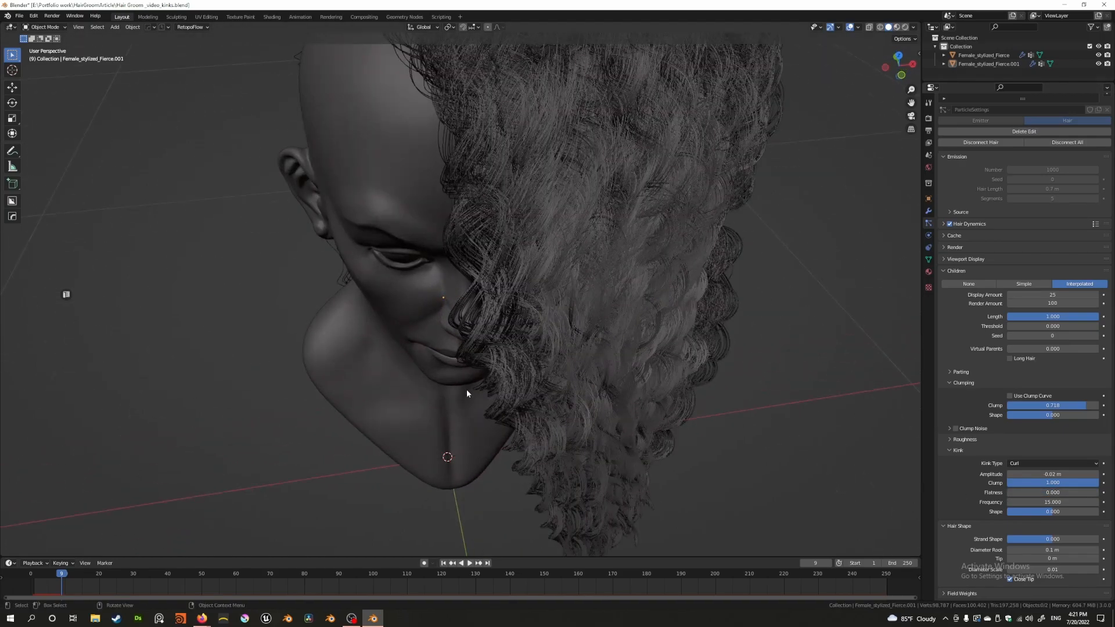
Step: Try a kink flatness of 0.587, examine the flattened curls, and bring the flatness back to 0.000
left_click_drag(1029, 493, 1075, 492)
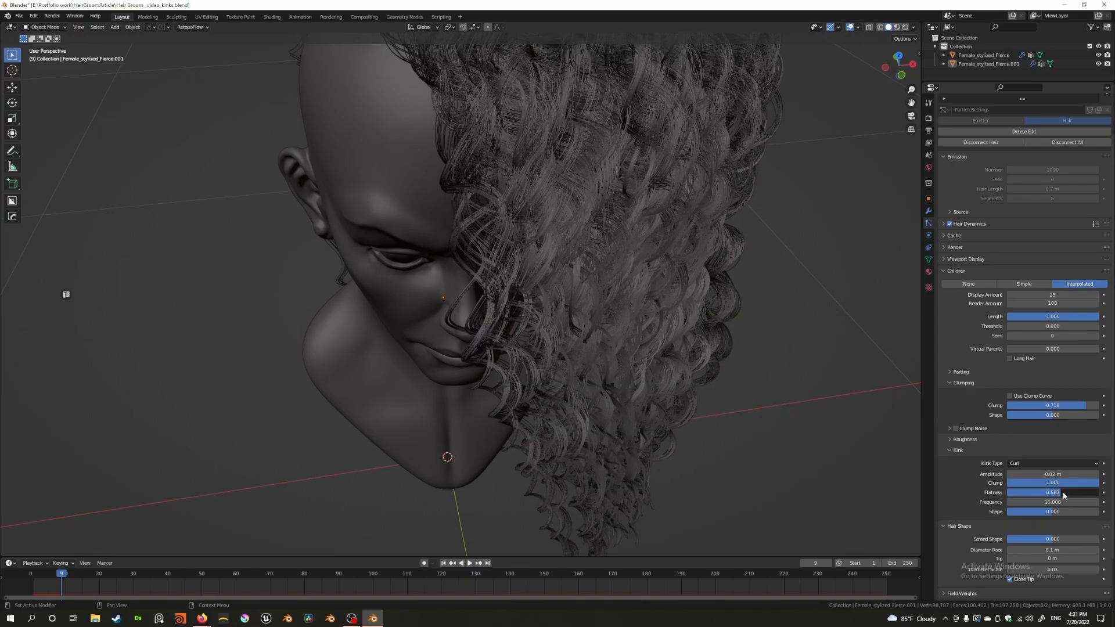
middle_click_drag(567, 351, 479, 315)
left_click_drag(1065, 489, 1039, 490)
middle_click_drag(673, 402, 534, 356)
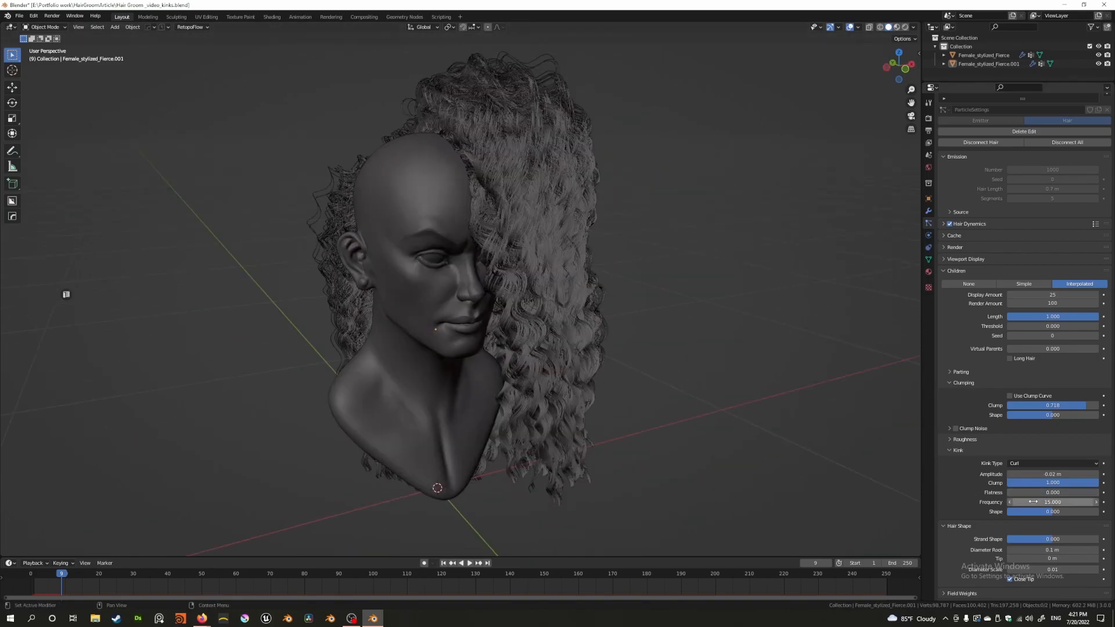
Step: Lower the curl kink's frequency to 6.090 and examine the looser curls from the side
left_click_drag(1031, 502, 1044, 502)
left_click_drag(1052, 501, 987, 502)
middle_click_drag(721, 398, 818, 427)
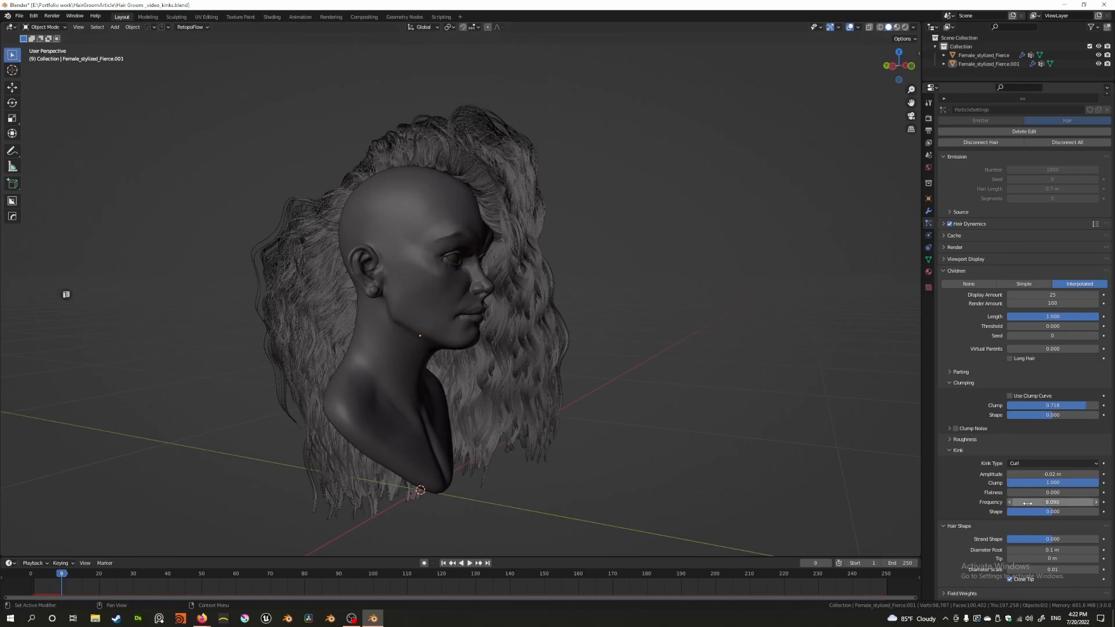
middle_click_drag(739, 415, 692, 406)
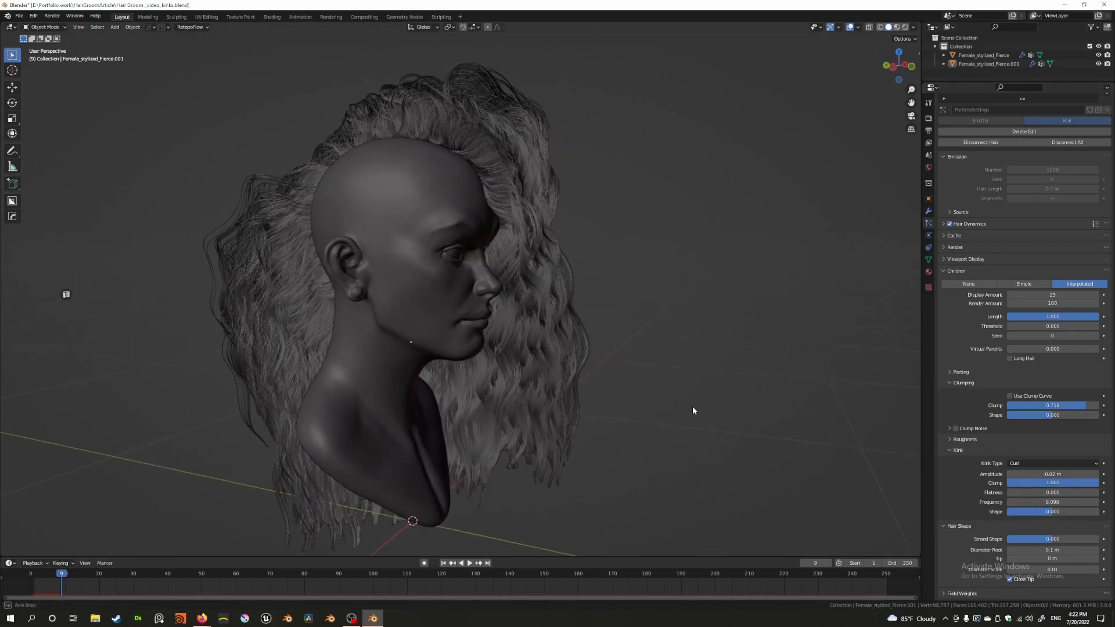
Step: Try the kink shape at -0.999 and at 0.999, examining the hair at each extreme
left_click_drag(1052, 511, 1006, 511)
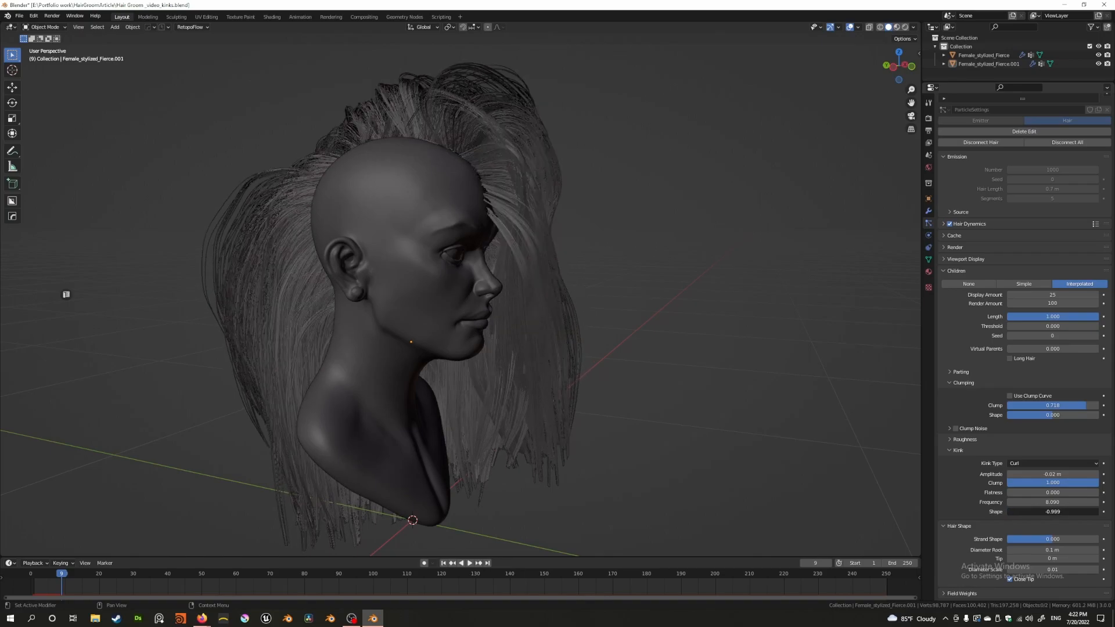
middle_click_drag(654, 356, 462, 184)
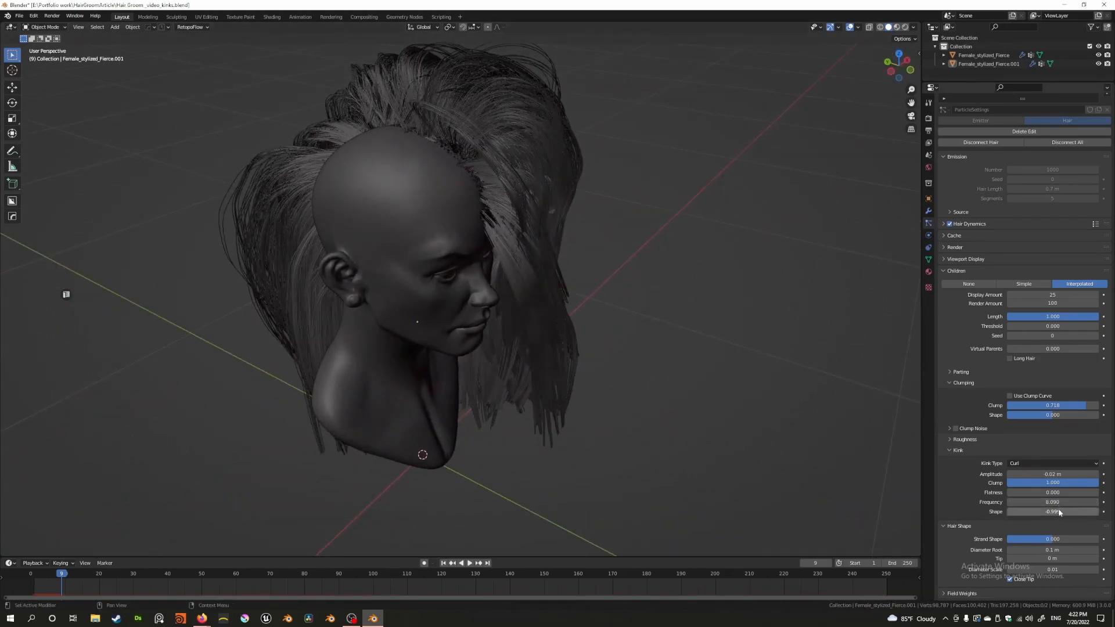
left_click_drag(1015, 513, 1094, 514)
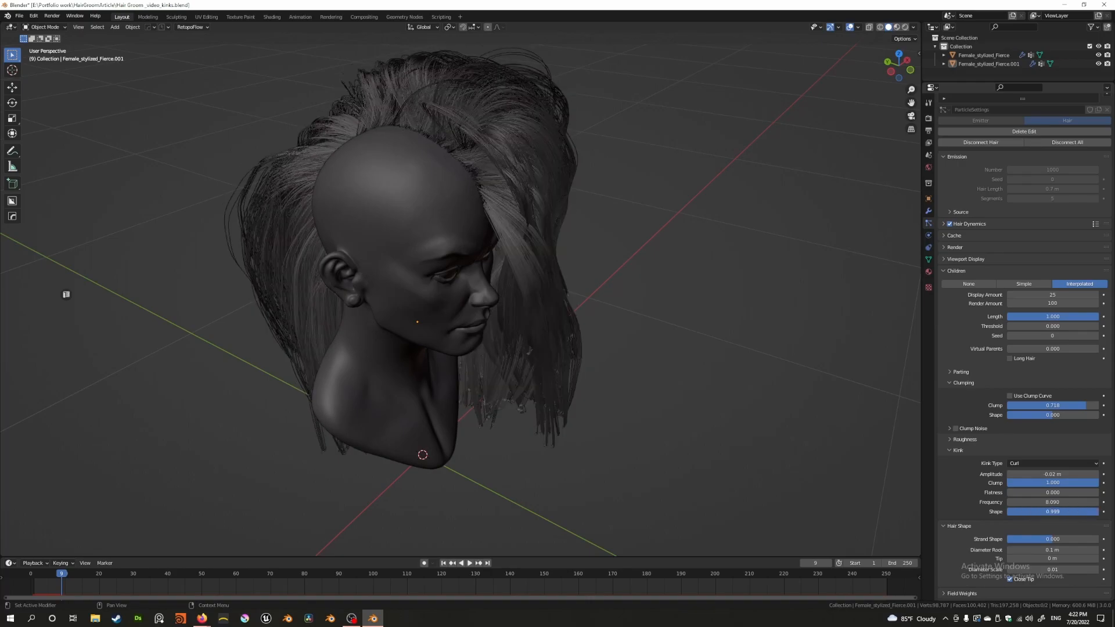
middle_click_drag(680, 445, 588, 501)
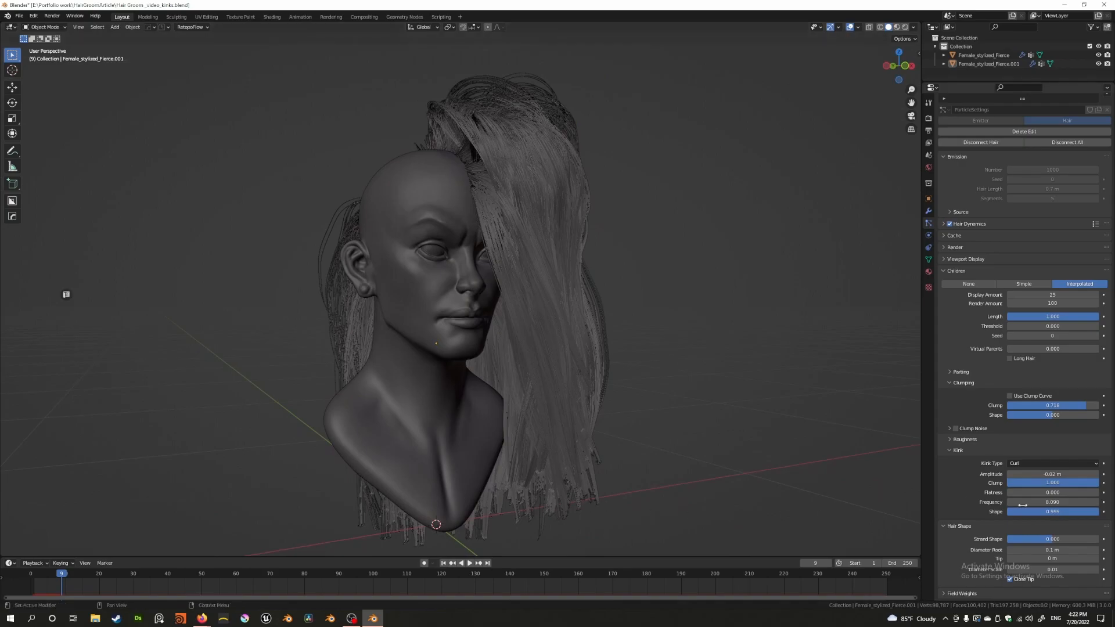
Step: Set the kink shape to 0.774 and the curl frequency to 4
left_click_drag(1074, 512, 1059, 511)
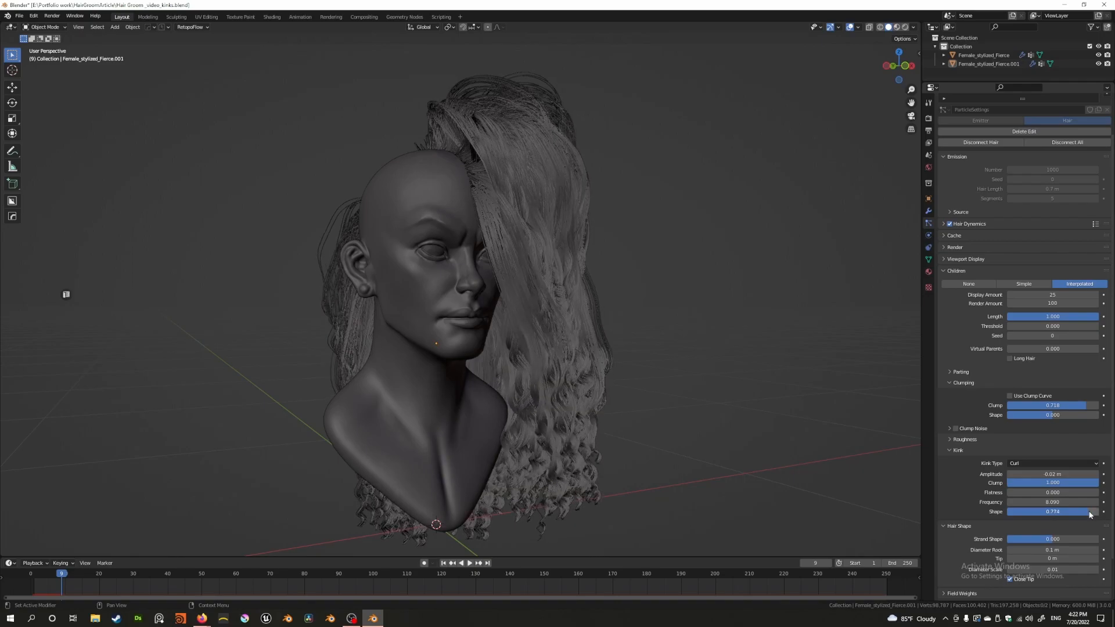
middle_click_drag(646, 407, 749, 404)
left_click(1022, 501)
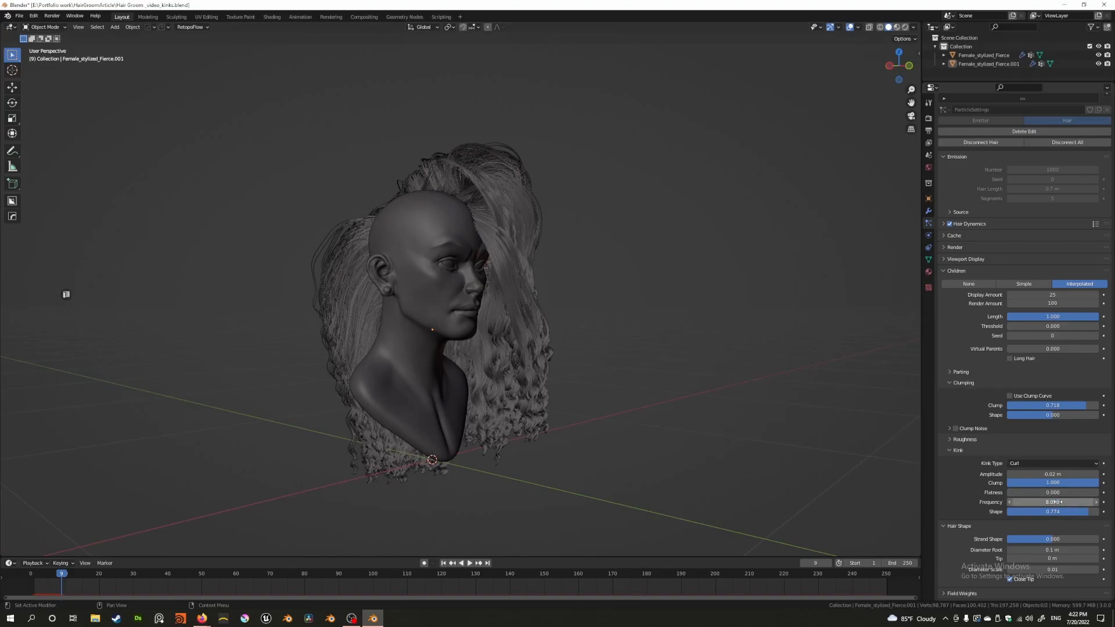
type("4")
key("Return")
Step: Preview the hair-covered side of the head in rendered viewport shading
middle_click_drag(768, 412, 592, 401)
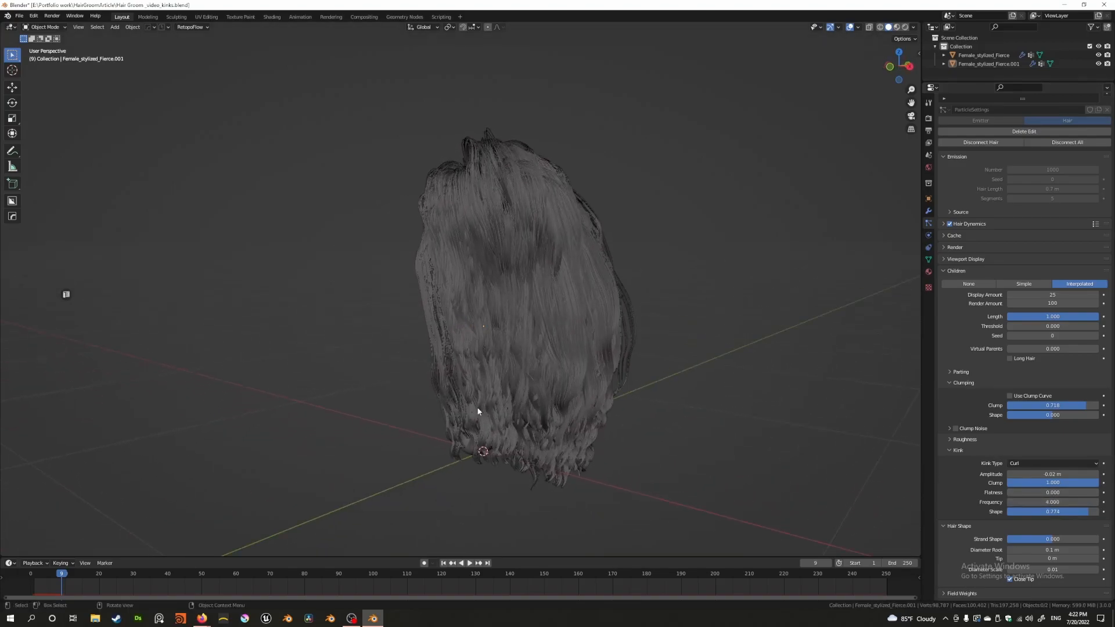
scroll(481, 411, "up", 1)
left_click(903, 27)
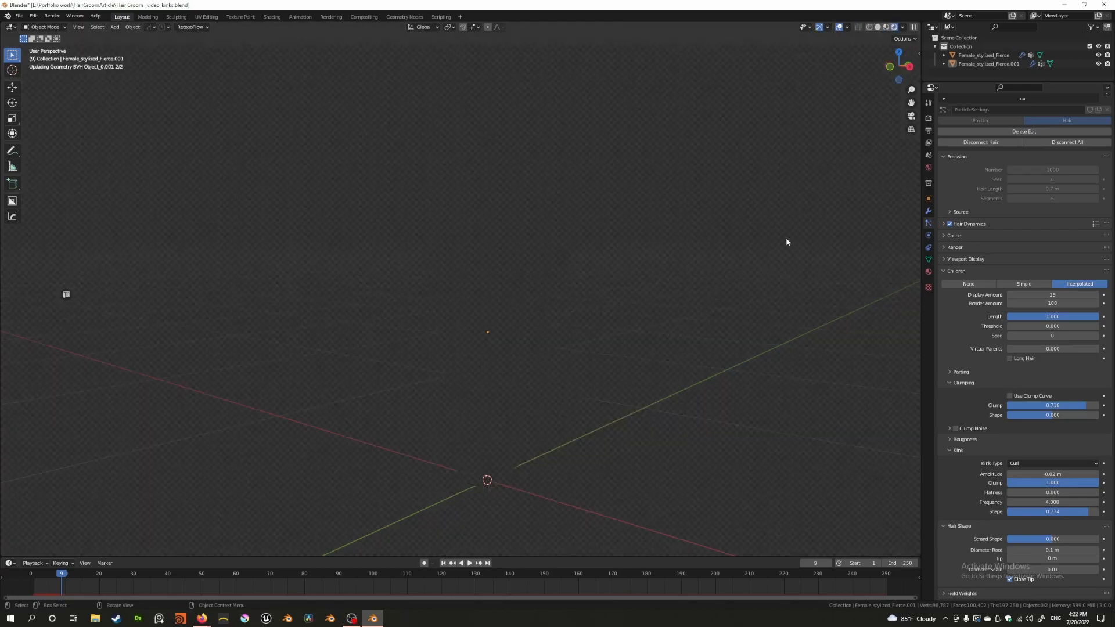
middle_click_drag(590, 331, 598, 302)
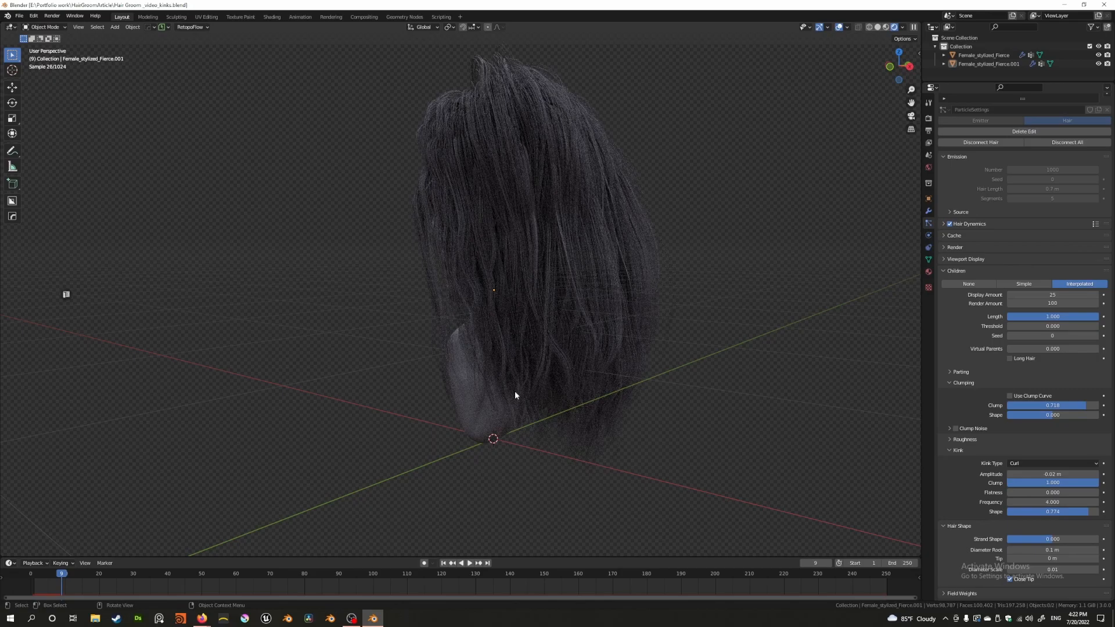
Step: Set the hair shape's tip diameter to 0.05 m and examine the rendered wavy ends up close
left_click(1052, 559)
type("0.05")
key("Return")
middle_click_drag(552, 462, 513, 411)
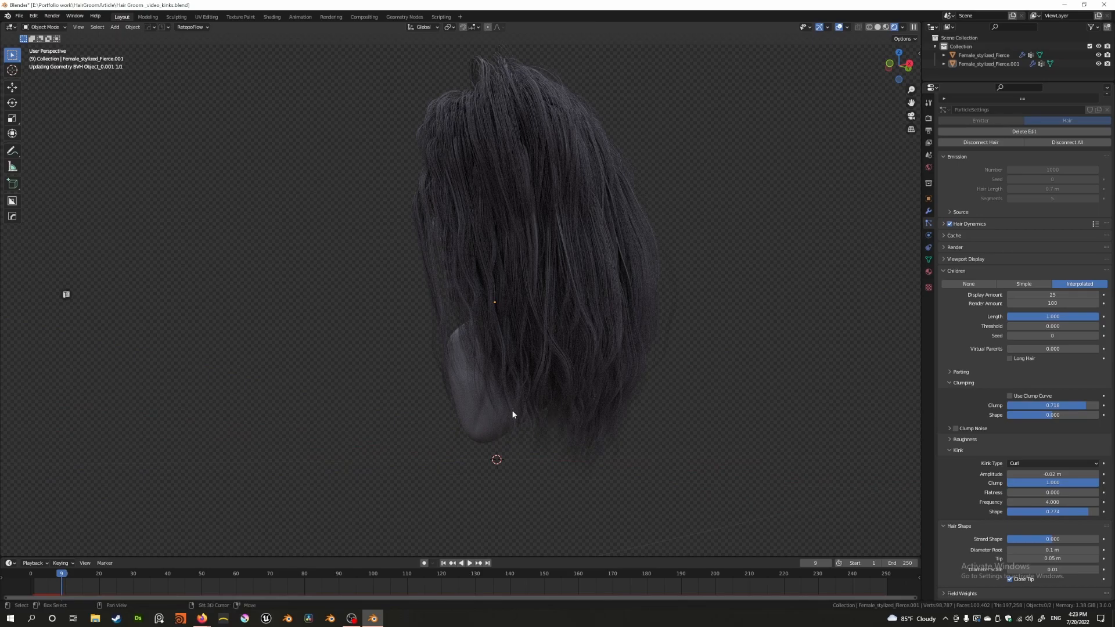
left_click_drag(485, 363, 497, 388)
middle_click_drag(497, 388, 475, 388)
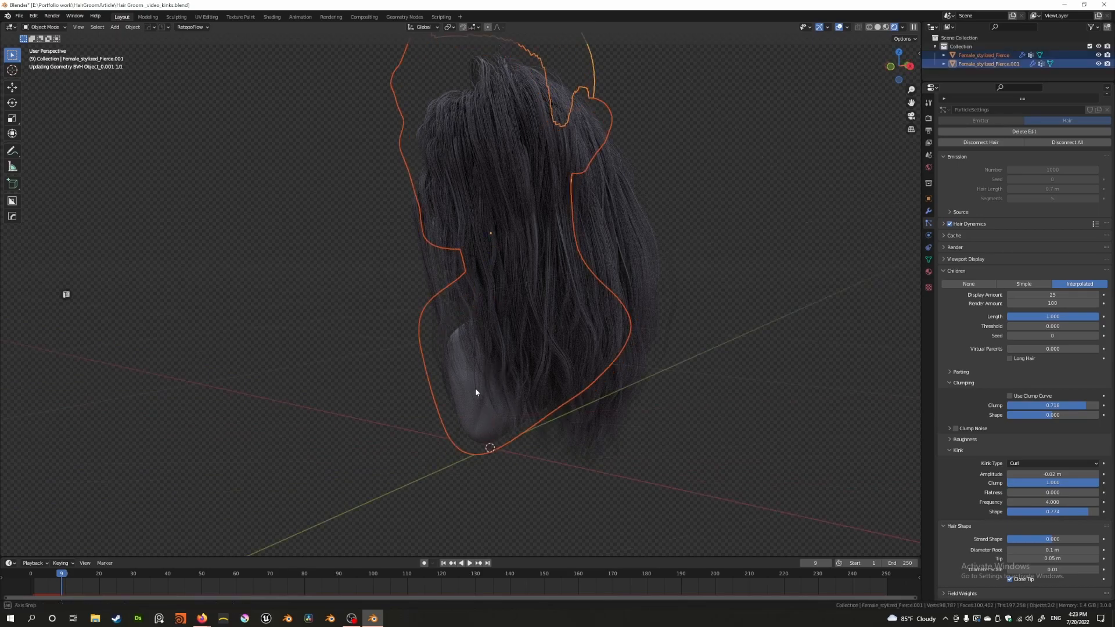
left_click(325, 331)
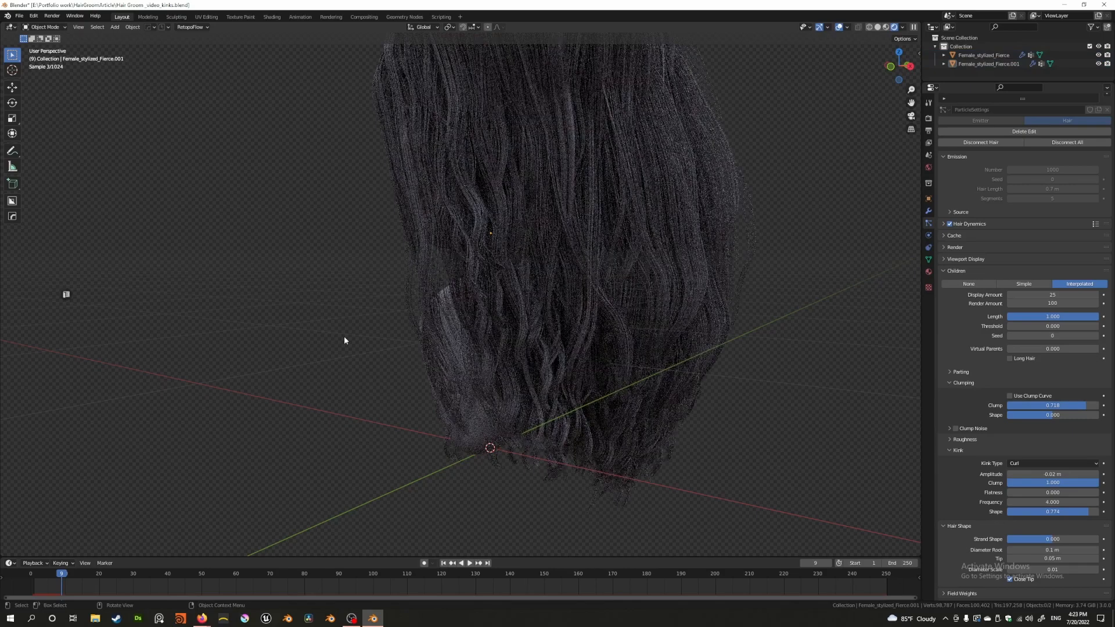
middle_click_drag(349, 355, 407, 372)
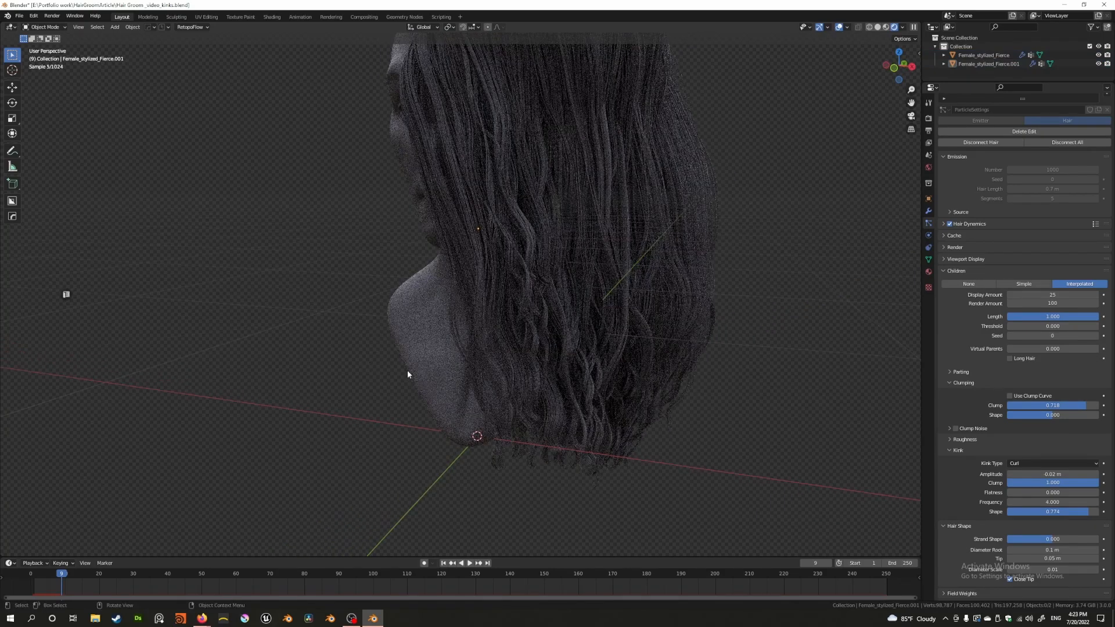
middle_click_drag(583, 463, 538, 420)
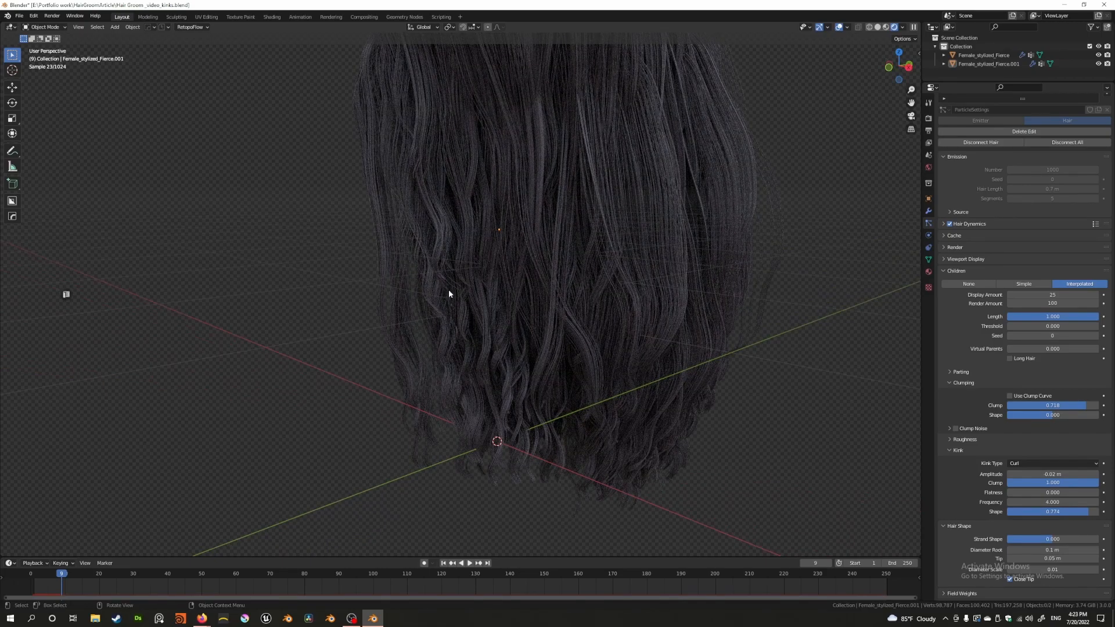
Step: Collapse the Hair Shape settings and try the kink shape at -0.999 and -0.624, examining the rendered hair
middle_click_drag(489, 307, 583, 315)
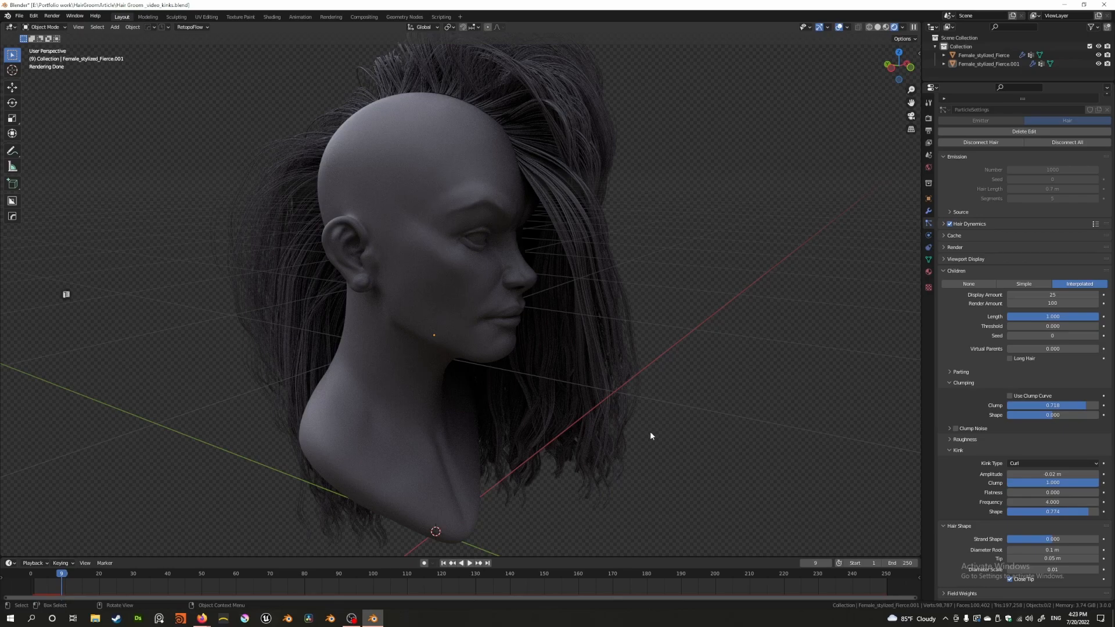
left_click(946, 526)
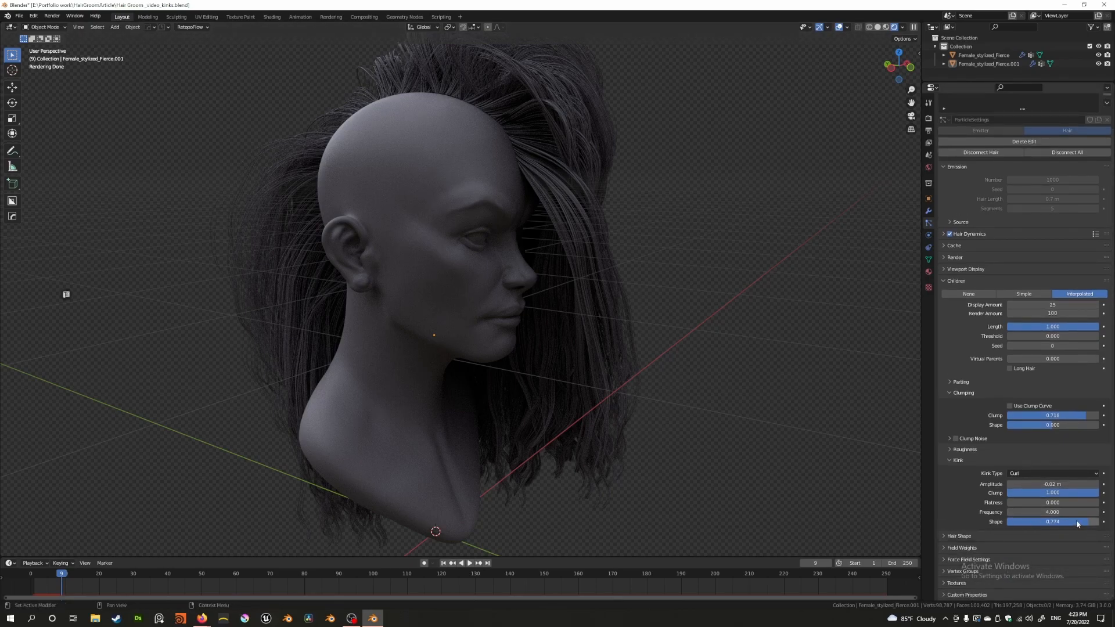
left_click_drag(1075, 520, 993, 521)
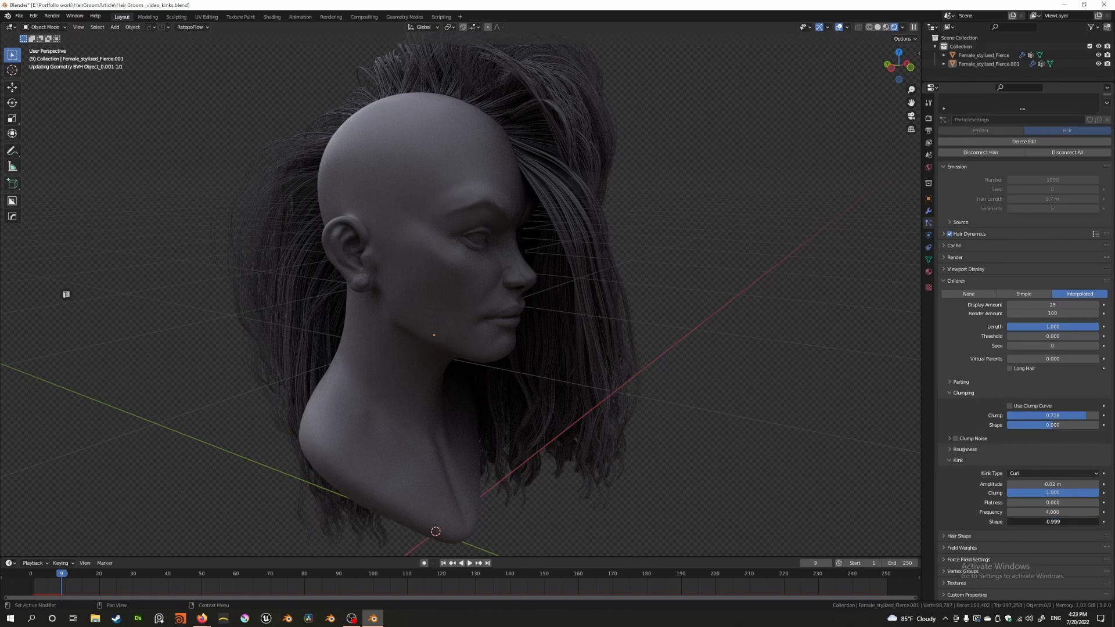
left_click_drag(994, 520, 1020, 521)
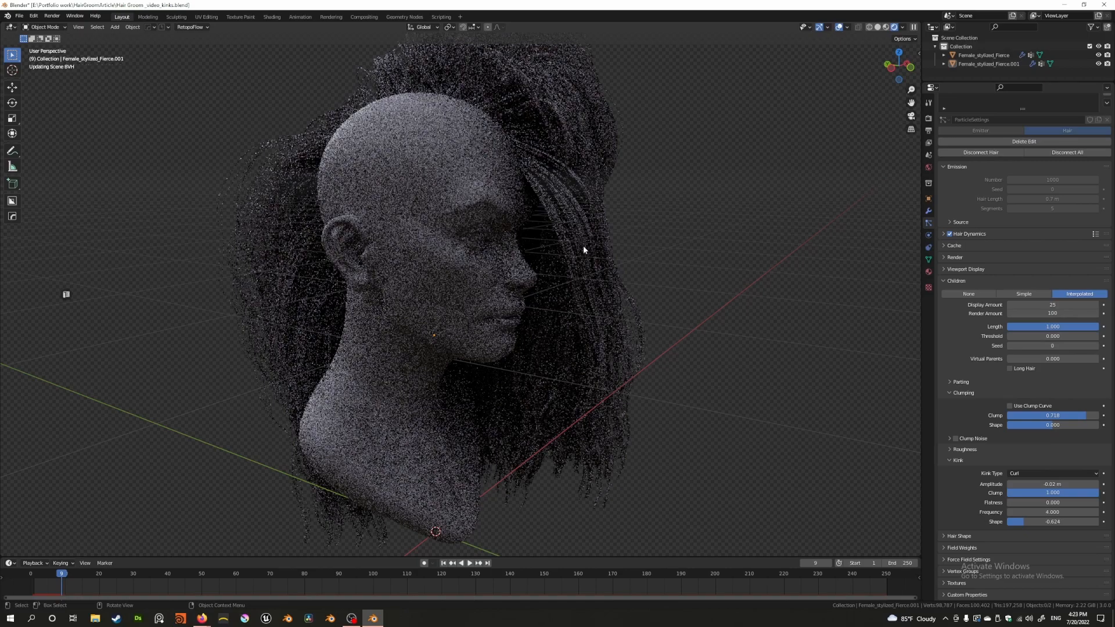
middle_click_drag(583, 248, 549, 281)
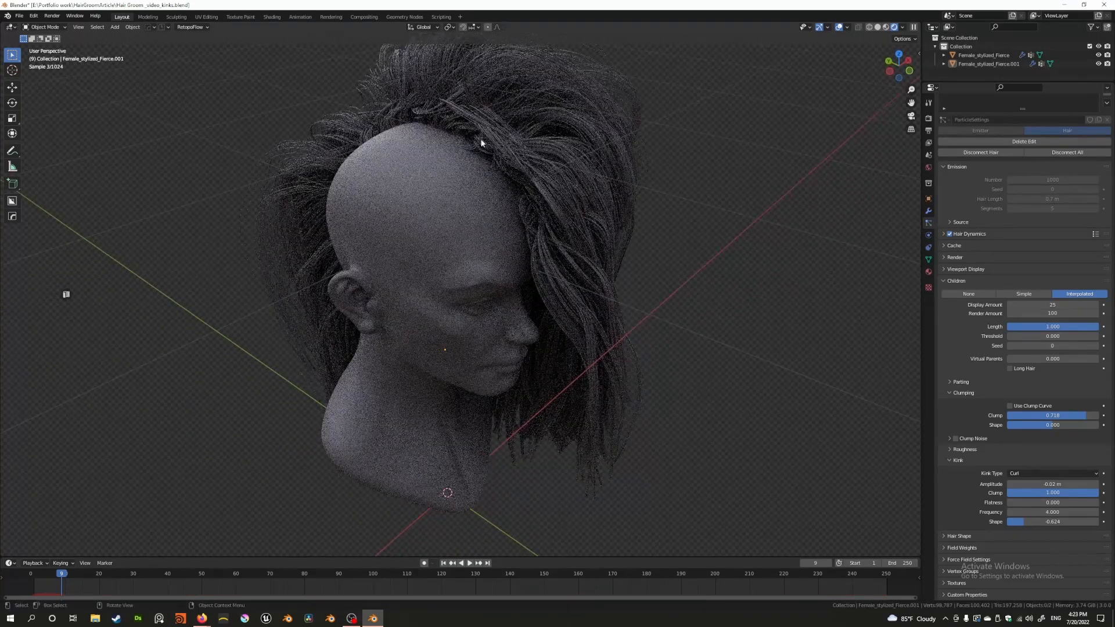
middle_click_drag(524, 140, 587, 236)
Step: Try the kink shape at -0.793 and -0.145, examining the rendered hair around the head
left_click_drag(1022, 522, 1012, 521)
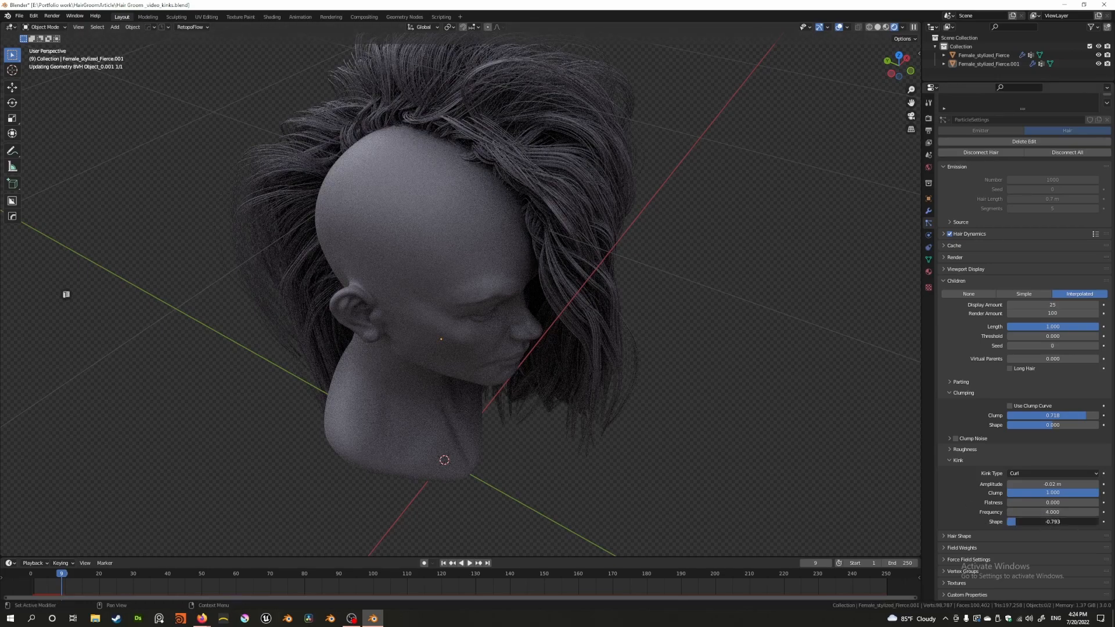
left_click_drag(1012, 521, 1054, 520)
middle_click_drag(670, 330, 632, 284)
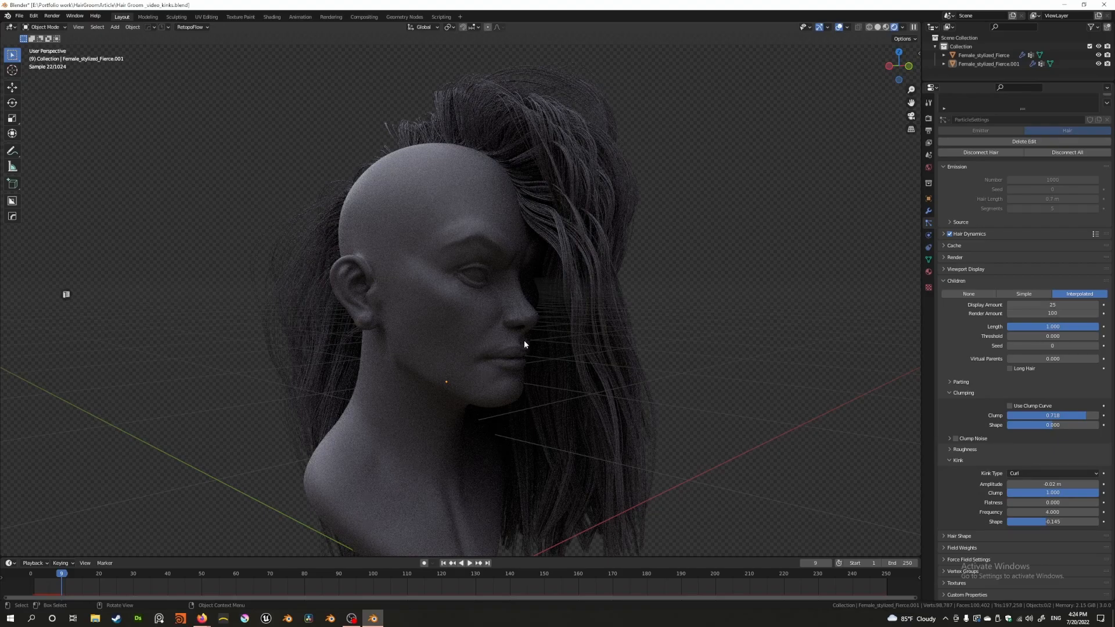
middle_click_drag(525, 340, 447, 321)
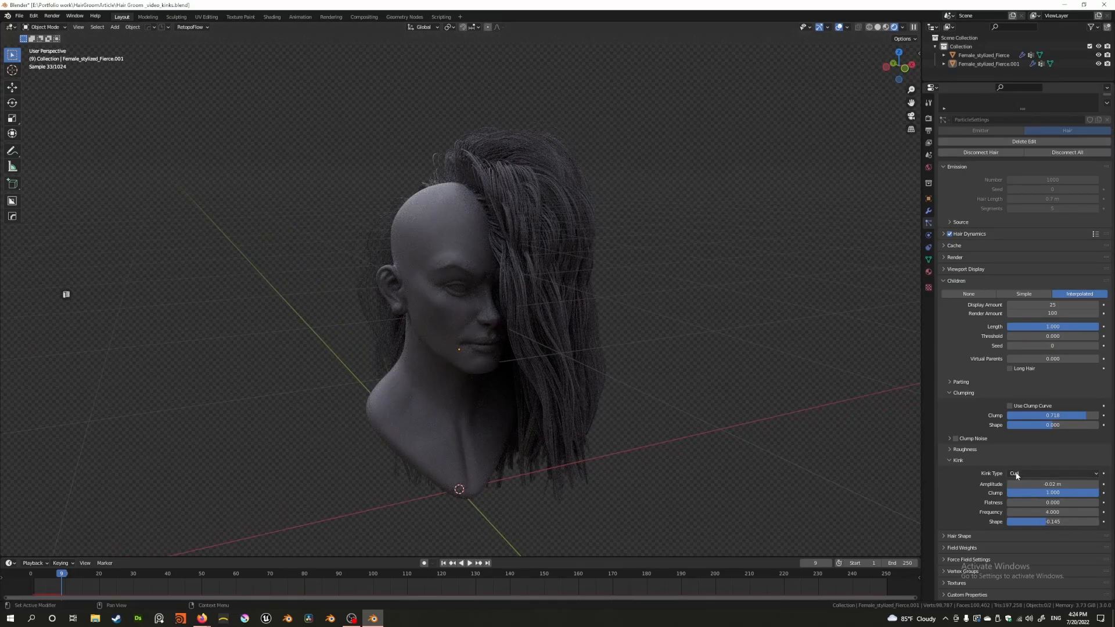
middle_click_drag(690, 391, 604, 349)
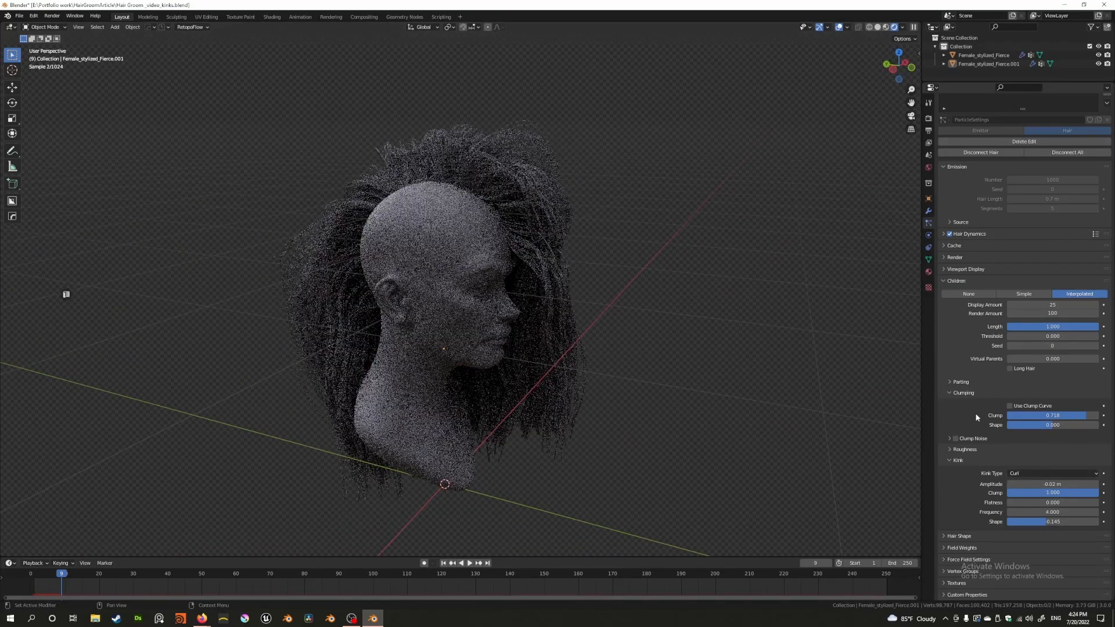
Step: Set the curl frequency to 2 and switch the viewport to solid shading
left_click(1062, 513)
type("2")
key("Return")
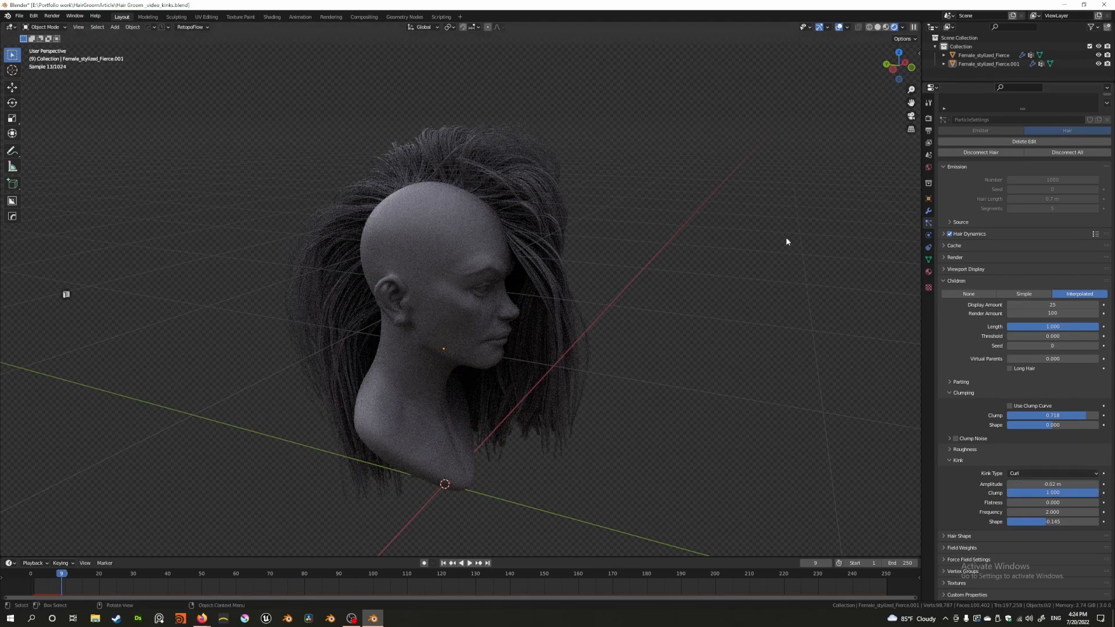
left_click(878, 27)
mouse_move(765, 251)
middle_mouse_down()
mouse_move(674, 243)
mouse_move(691, 267)
mouse_move(722, 262)
middle_mouse_up()
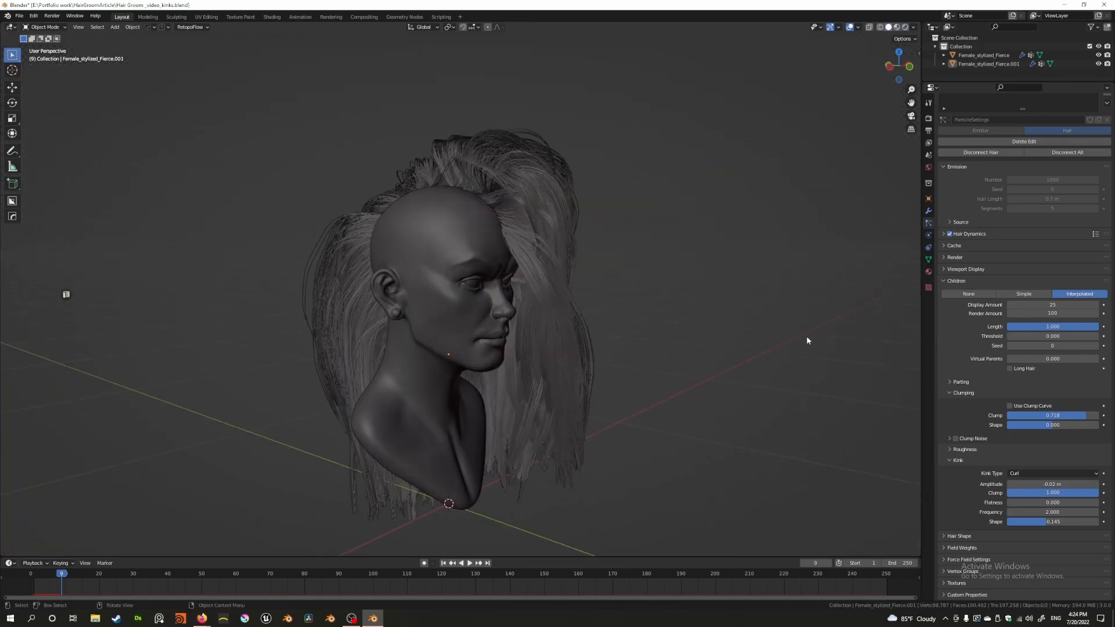
Step: Change the kink type to Radial with an amplitude of 0.2 m and reset the kink shape to 0
left_click(1025, 474)
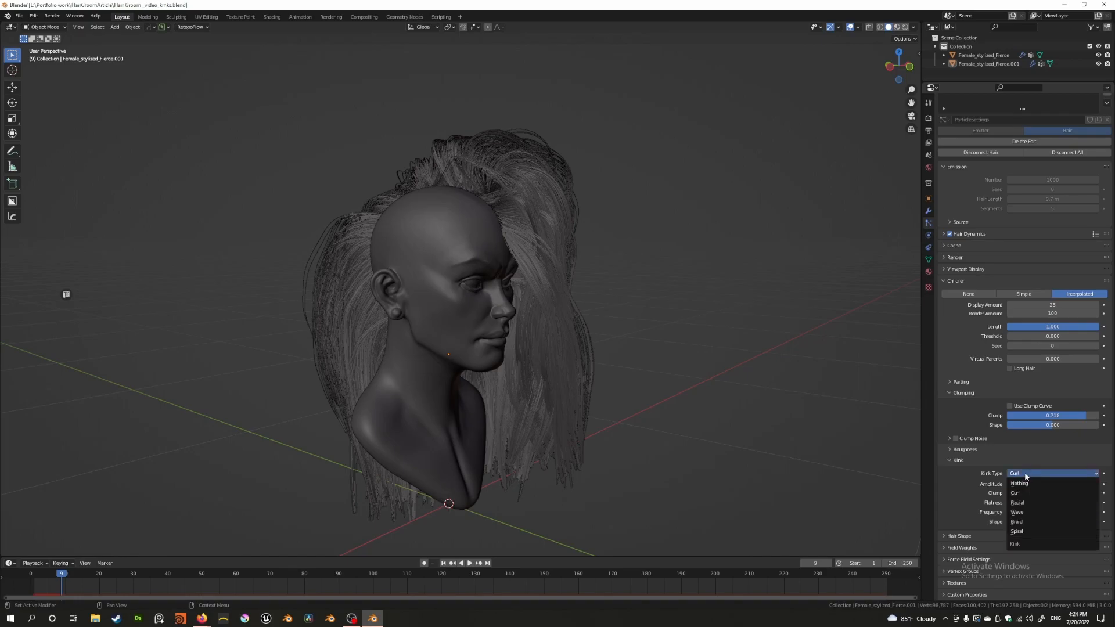
left_click(1023, 503)
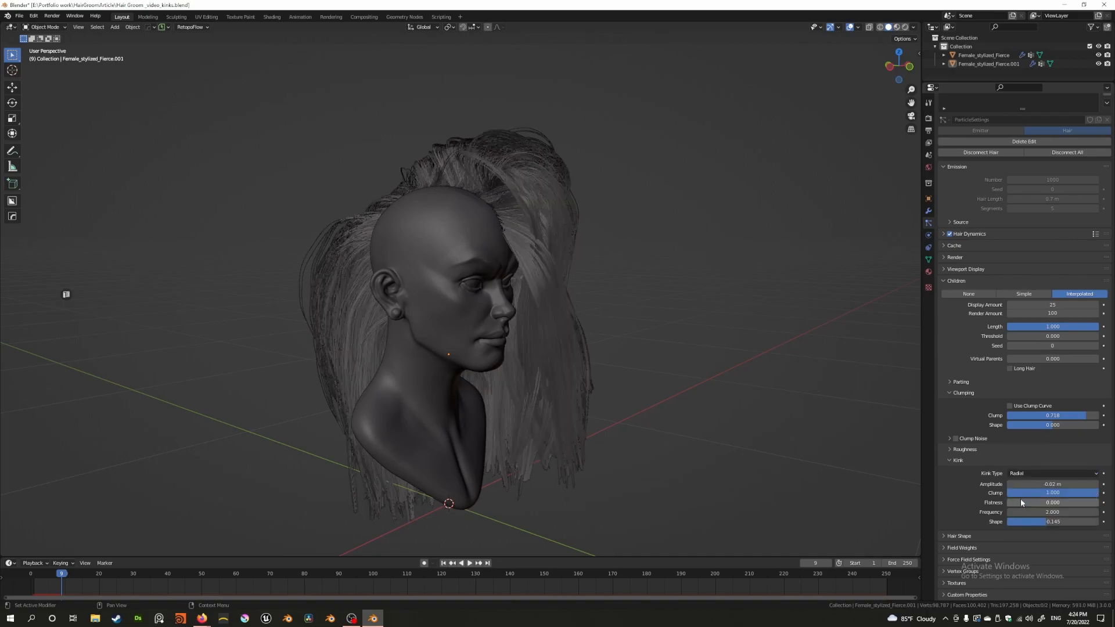
middle_click_drag(578, 380, 552, 384)
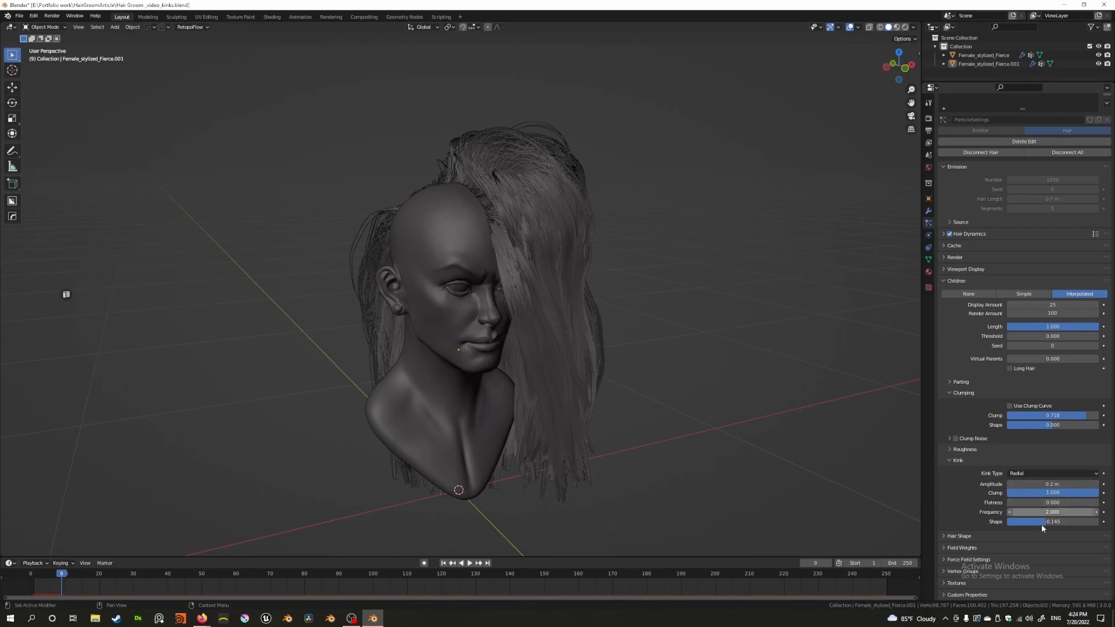
key("BackSpace")
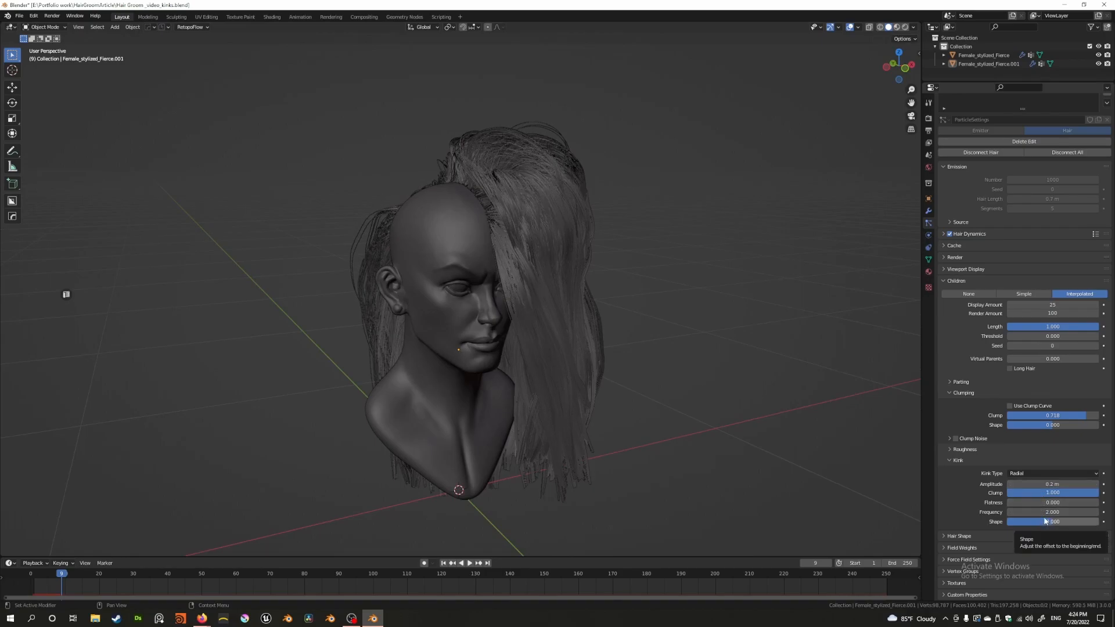
mouse_move(614, 415)
middle_mouse_down()
mouse_move(566, 417)
mouse_move(631, 407)
middle_mouse_up()
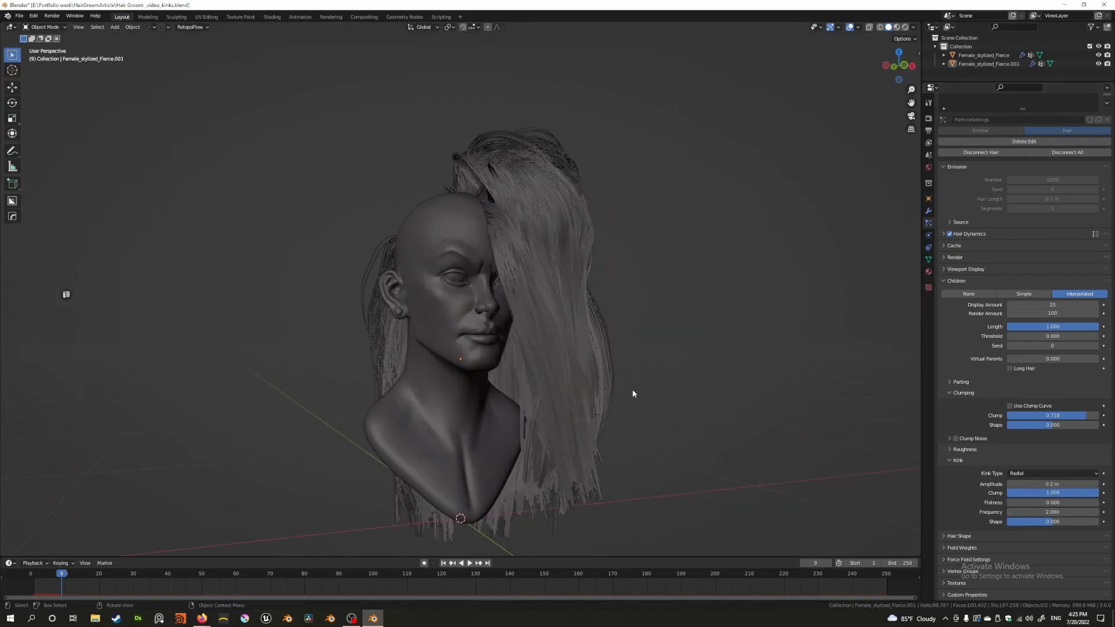
middle_click_drag(632, 391, 635, 332)
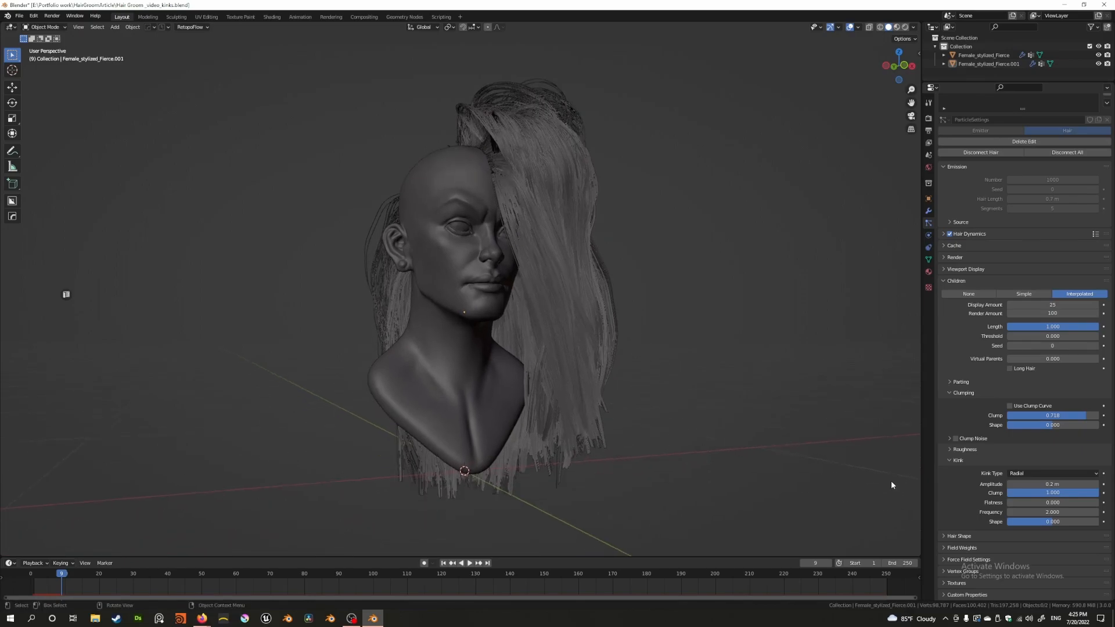
mouse_move(694, 460)
middle_mouse_down()
mouse_move(612, 462)
mouse_move(655, 478)
mouse_move(714, 465)
middle_mouse_up()
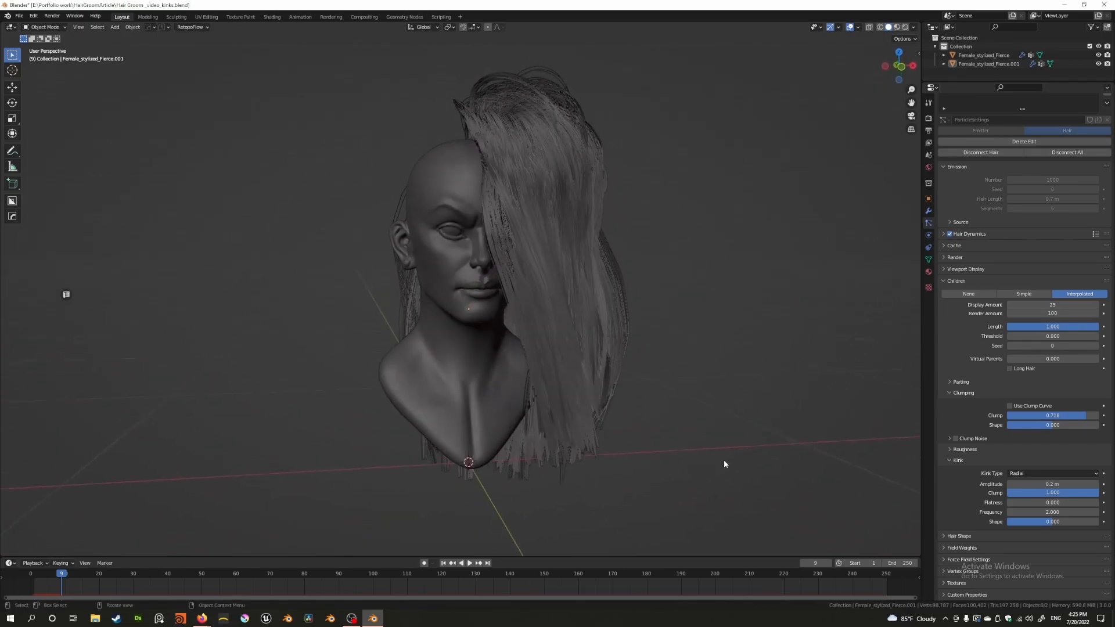
Step: Try raising the radial kink amplitude to 3.8 m and beyond, examining the hair-covered side of the head
left_click_drag(1037, 484, 1091, 484)
left_click_drag(1051, 484, 1084, 484)
middle_click_drag(441, 415, 418, 349)
scroll(489, 397, "down", 3)
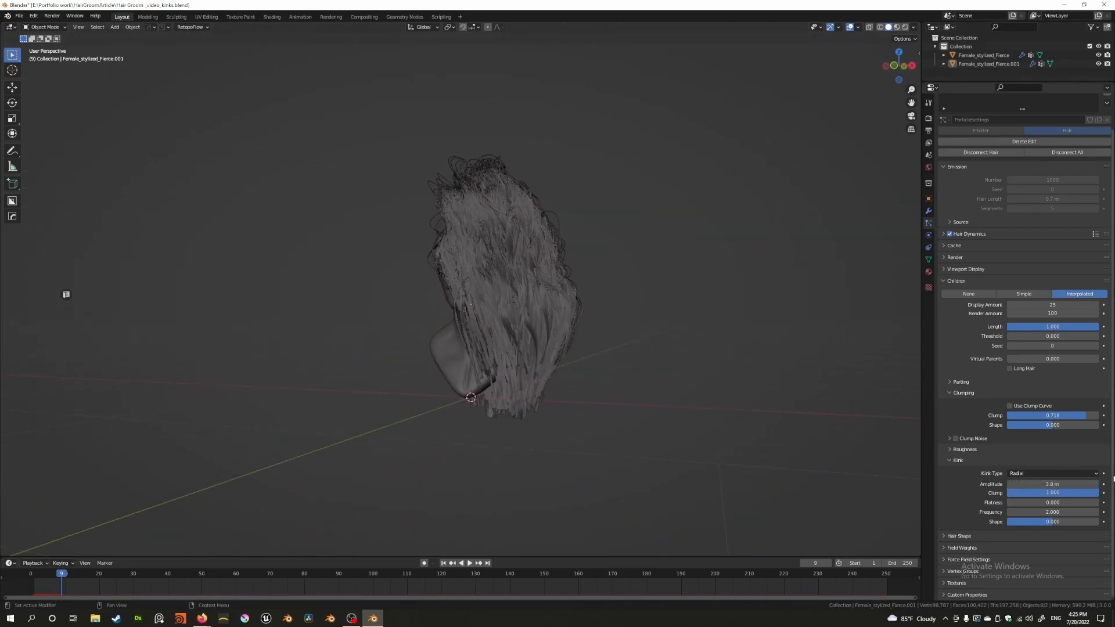
left_click_drag(1052, 484, 1089, 484)
Step: Try the radial kink amplitude at 2 m and return it to 0.2 m
left_click(1030, 484)
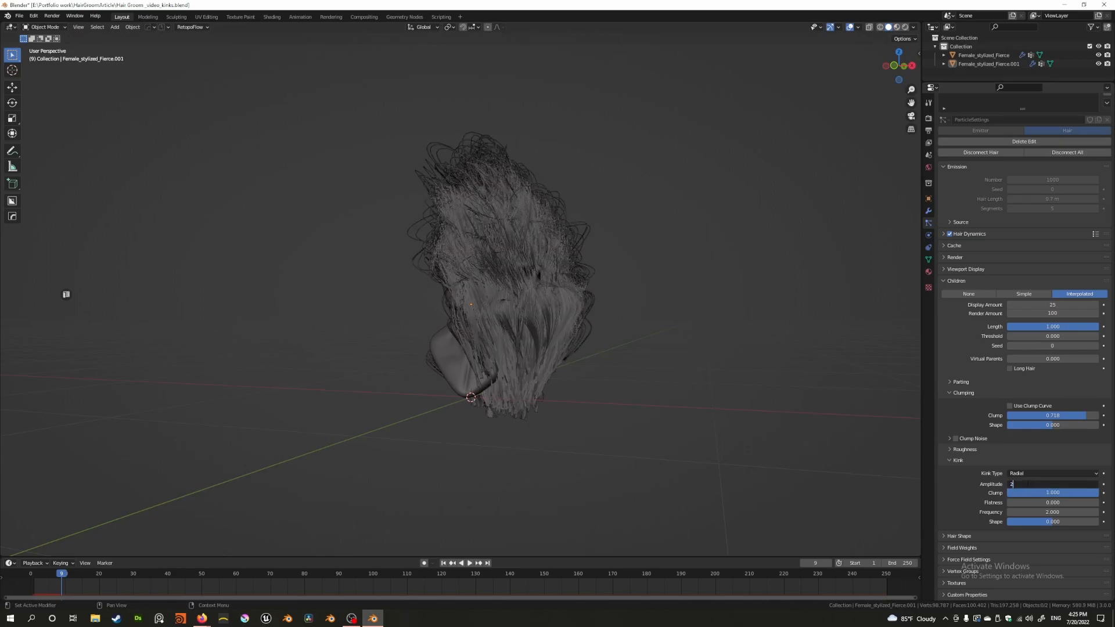
key("Return")
left_click(1026, 484)
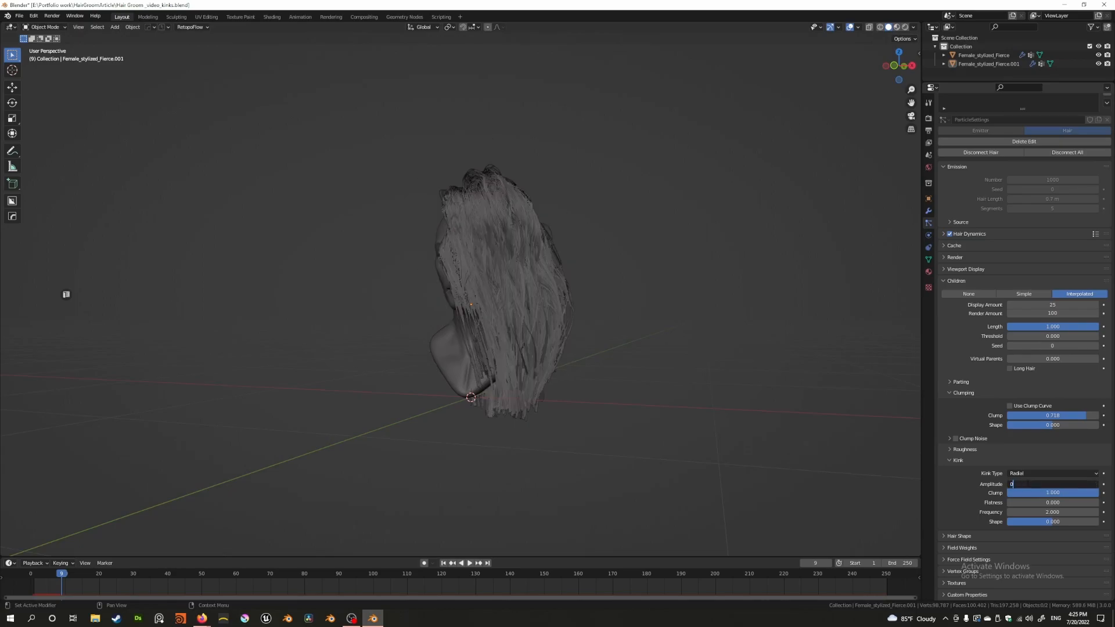
type("0.2")
key("Return")
Step: Raise the radial kink frequency to 9.981 and set the amplitude to 0.507 m while viewing the face side
middle_click_drag(505, 346, 606, 408)
left_click_drag(1060, 513, 1061, 513)
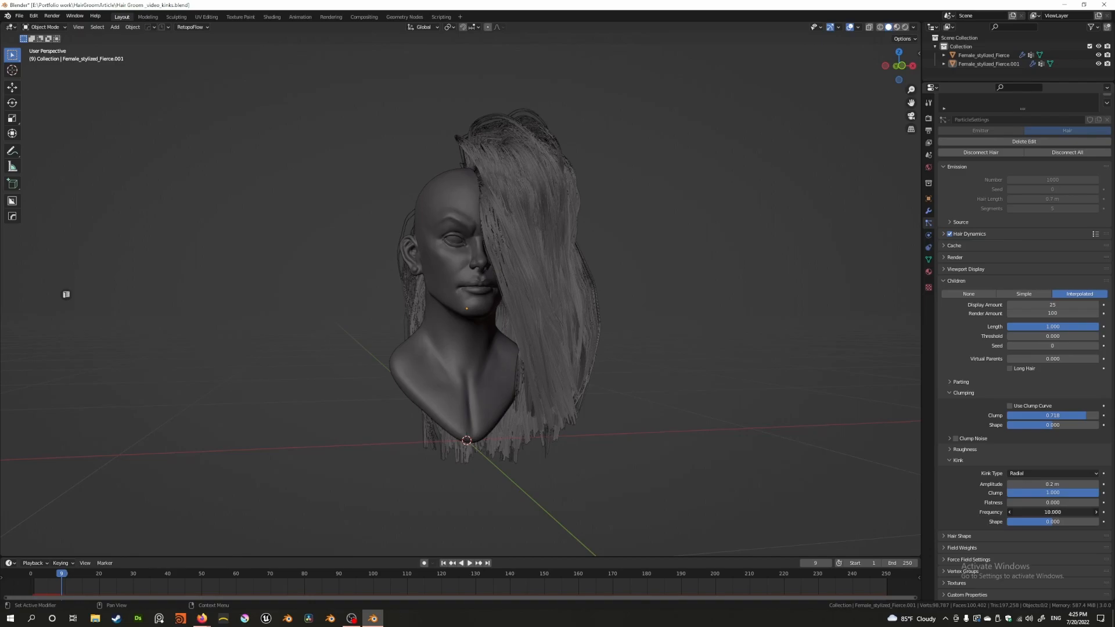
left_click_drag(1052, 512, 1055, 484)
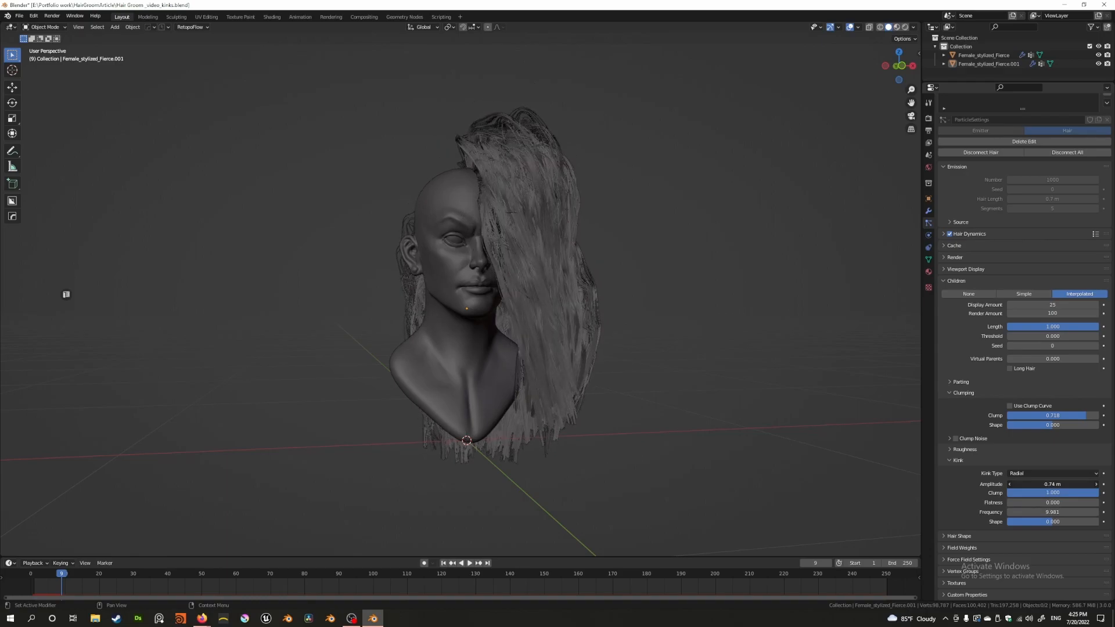
left_click_drag(1056, 483, 1056, 484)
middle_click_drag(739, 403, 468, 353)
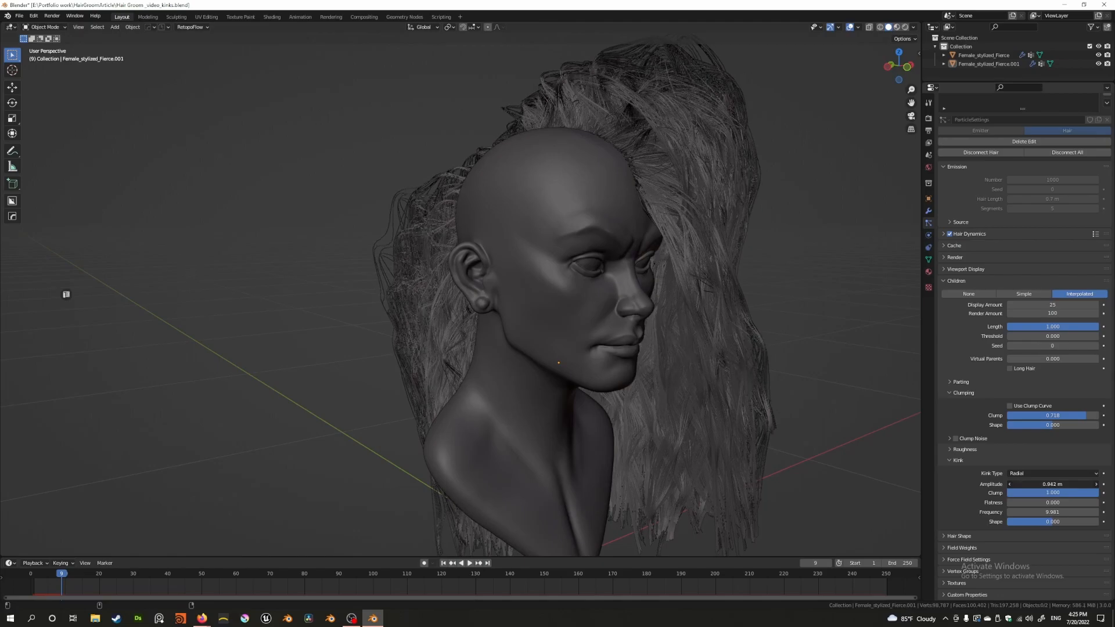
left_click_drag(1052, 483, 1028, 484)
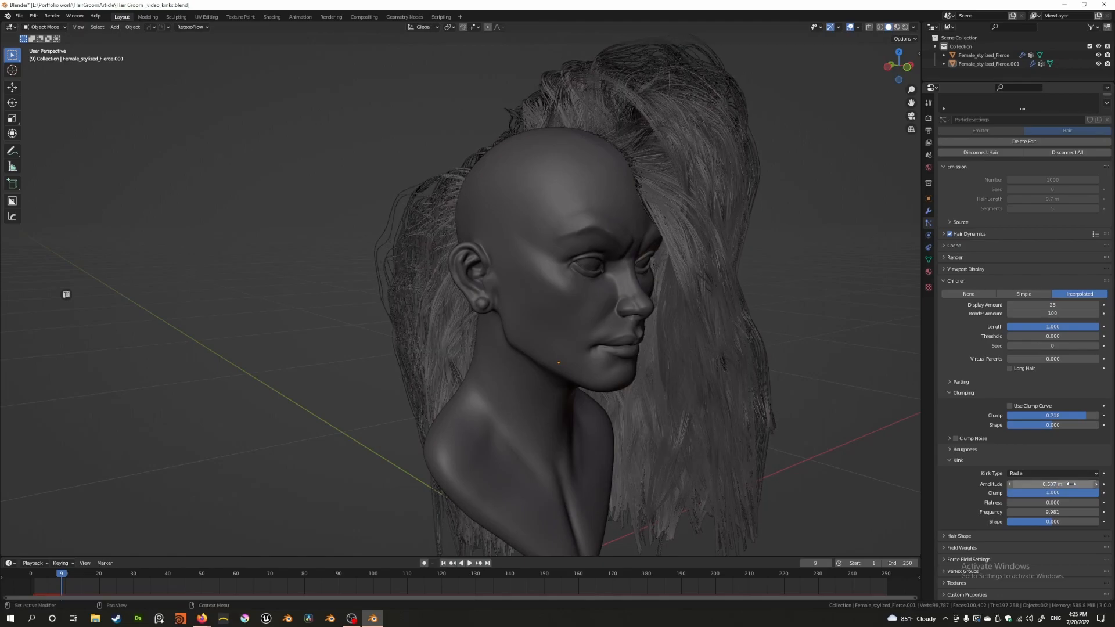
Step: Reduce the children display amount to 1 and examine individual kinked strands around the ear and scalp
double_click(1046, 305)
type("1")
key("Return")
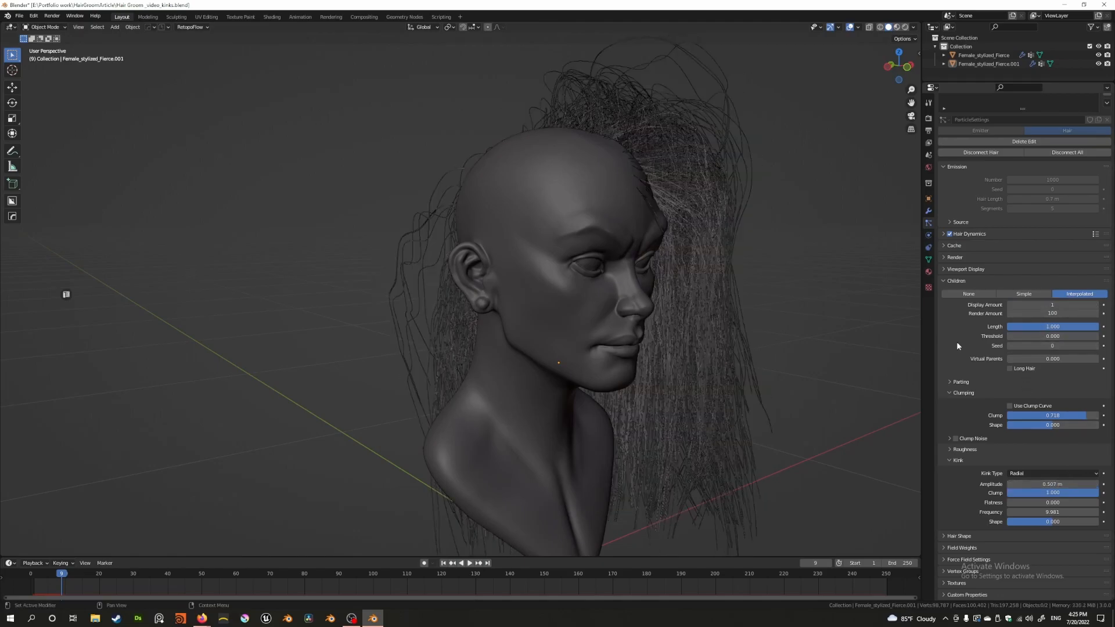
middle_click_drag(573, 301, 653, 405)
scroll(476, 338, "up", 5)
left_click_drag(1043, 485, 1013, 485)
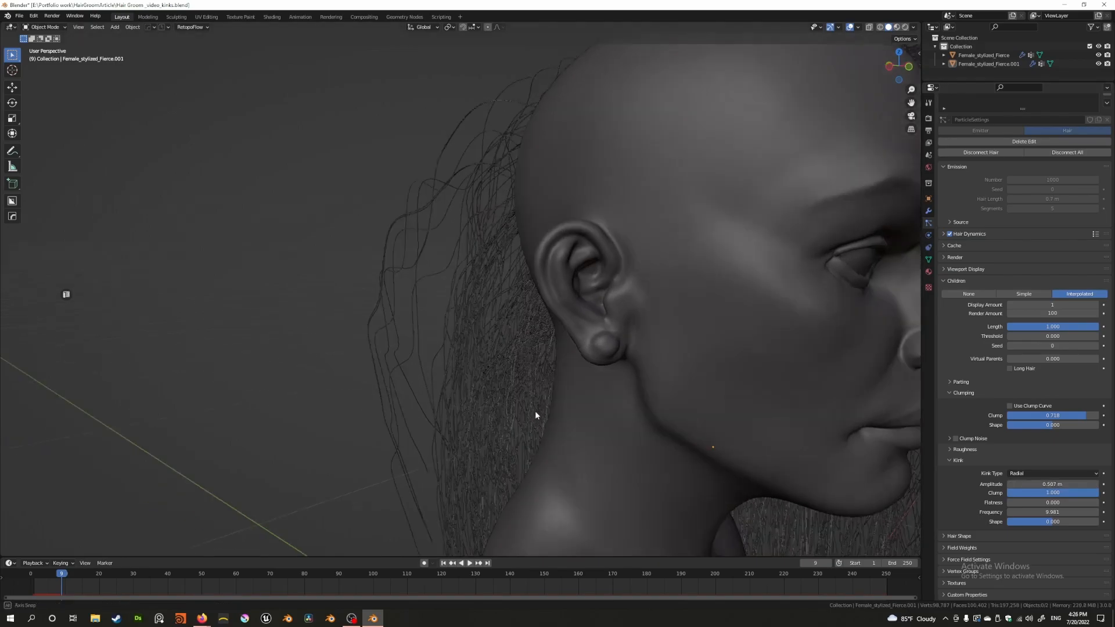
middle_click_drag(535, 412, 546, 443)
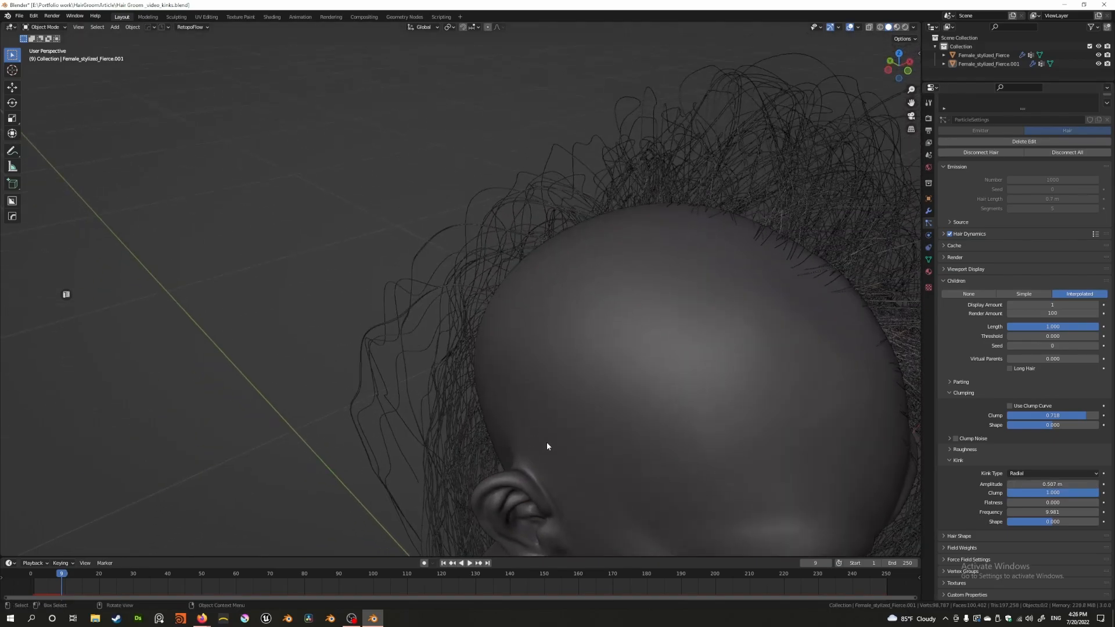
Step: Try the radial kink frequency at 5, then set it to 10
left_click_drag(1024, 512, 1050, 512)
key("Return")
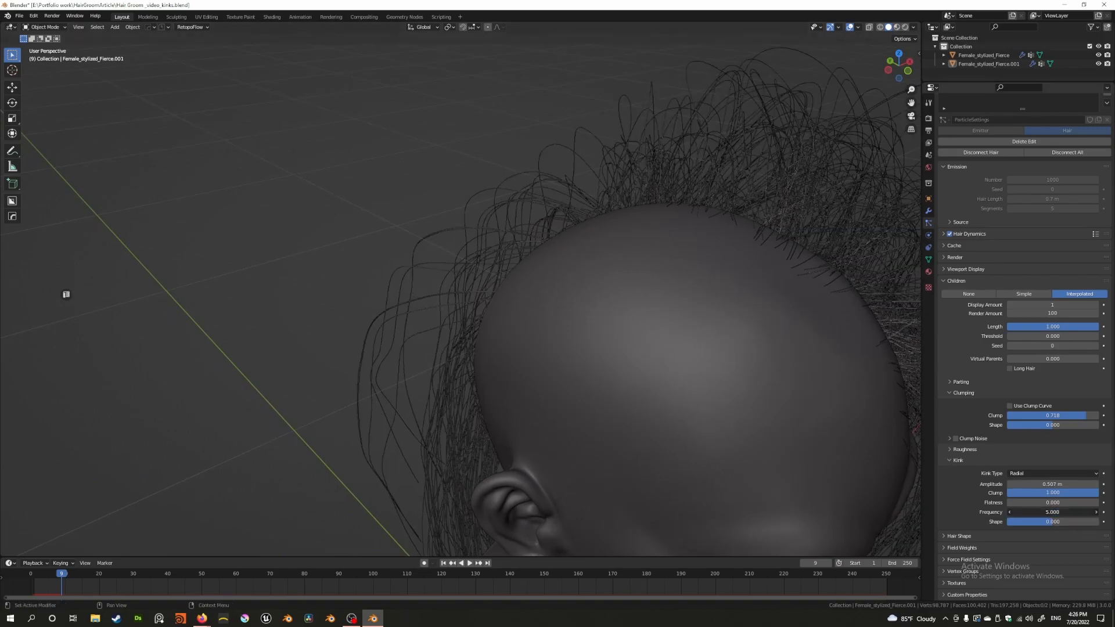
type("10")
key("Return")
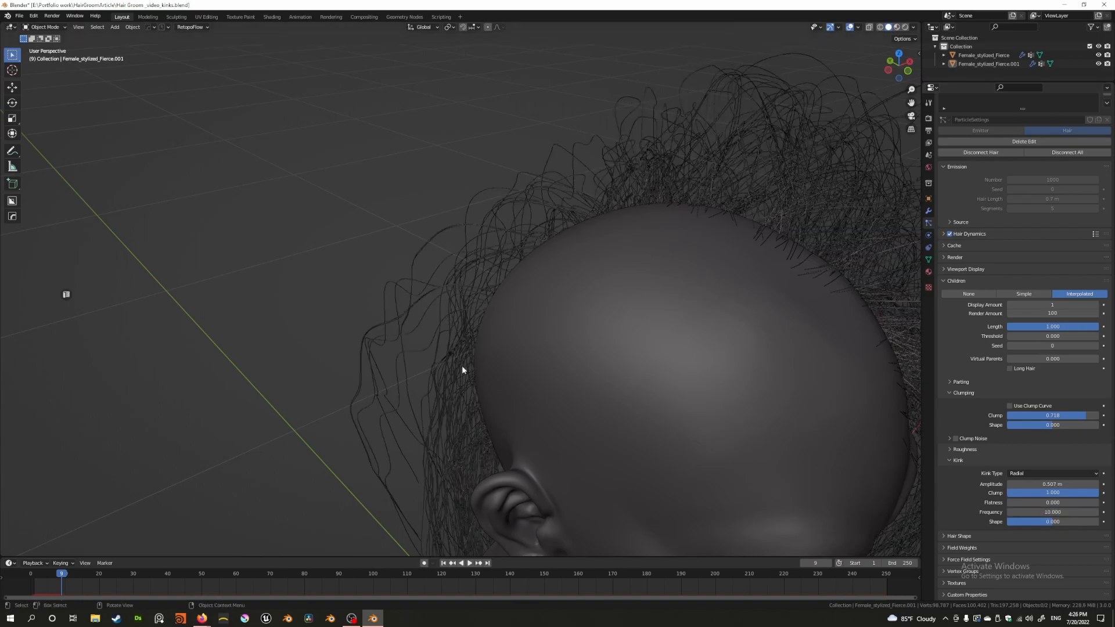
Step: Enable Long Hair for the interpolated children and examine the strands in profile
middle_click_drag(451, 382, 529, 365)
left_click(1021, 371)
middle_click_drag(446, 371, 476, 364)
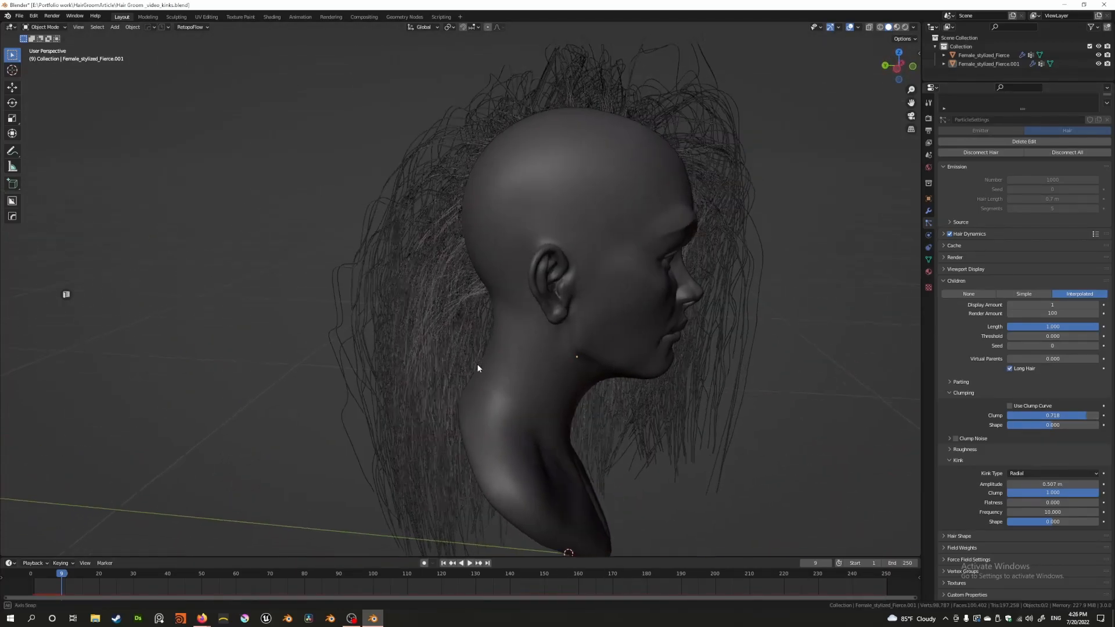
Step: Collapse the Clumping settings, set the children display amount to 10, and examine the denser radial kinks on the hair-covered side
left_click(947, 396)
left_click_drag(1037, 493, 1009, 493)
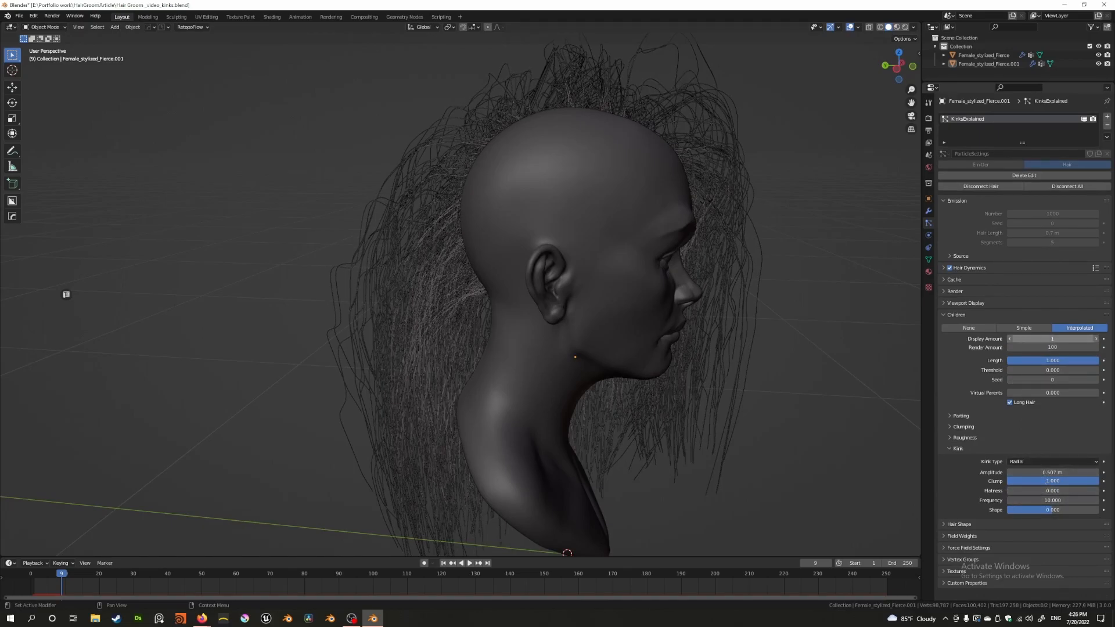
key("Return")
middle_click_drag(739, 398, 564, 172)
scroll(525, 323, "up", 4)
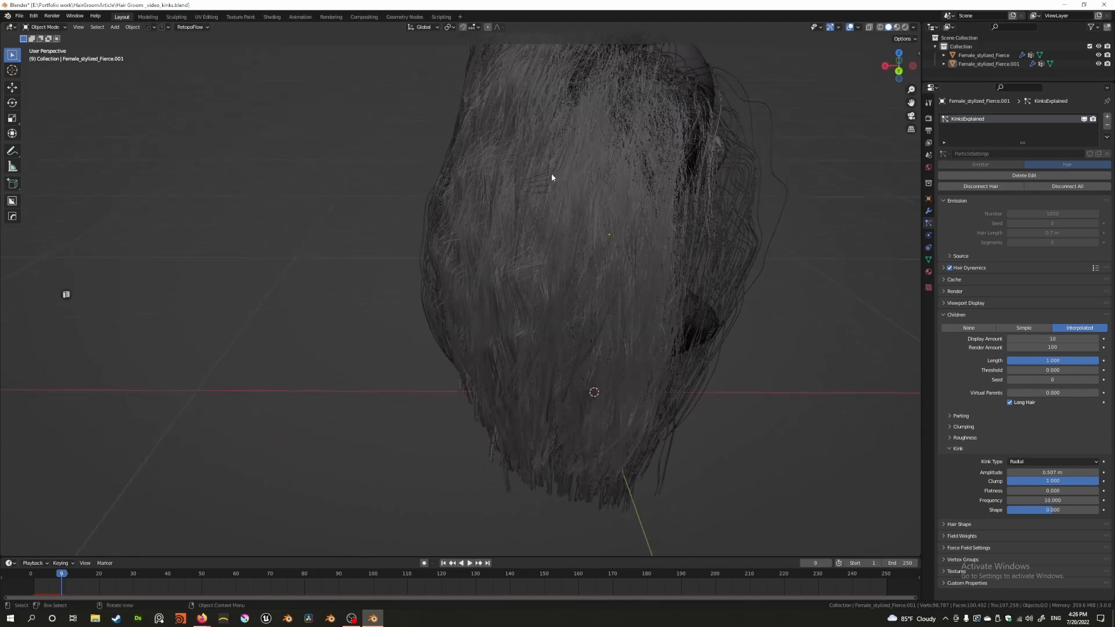
middle_click_drag(557, 233, 566, 195)
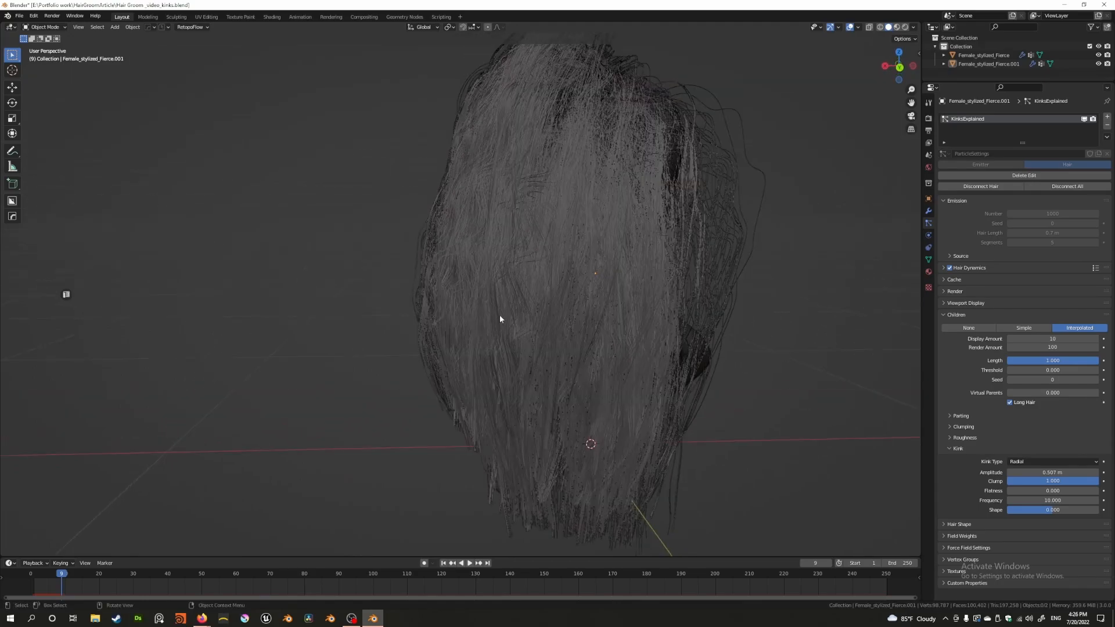
middle_click_drag(562, 140, 534, 168)
middle_click_drag(512, 310, 589, 311)
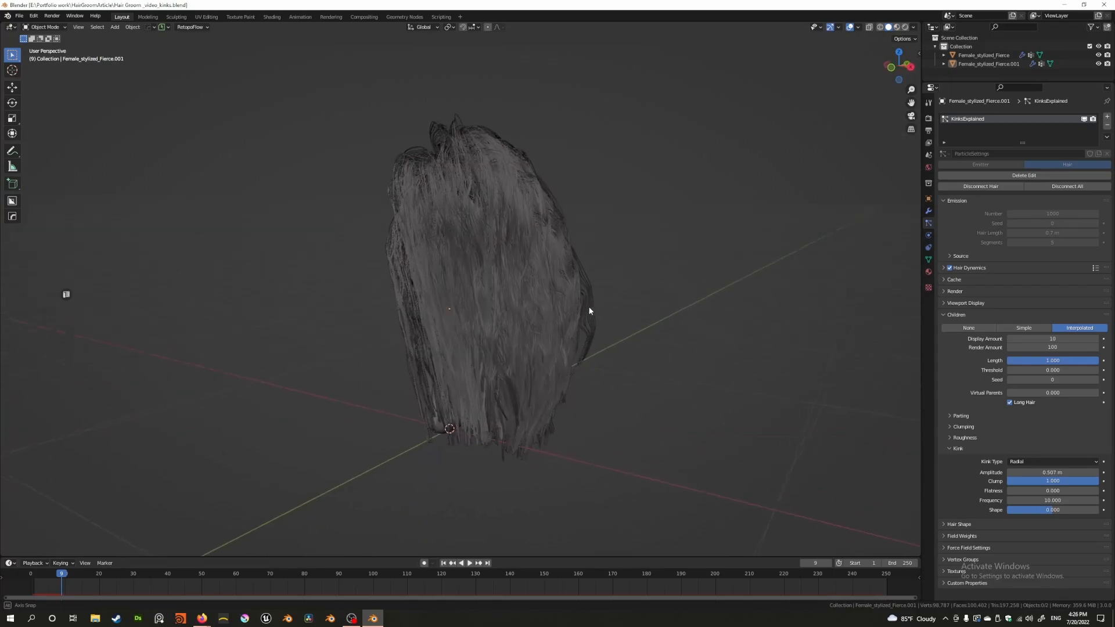
Step: Try changing the radial kink frequency while checking the hair from several sides, then set it back to 10
scroll(587, 312, "up", 4)
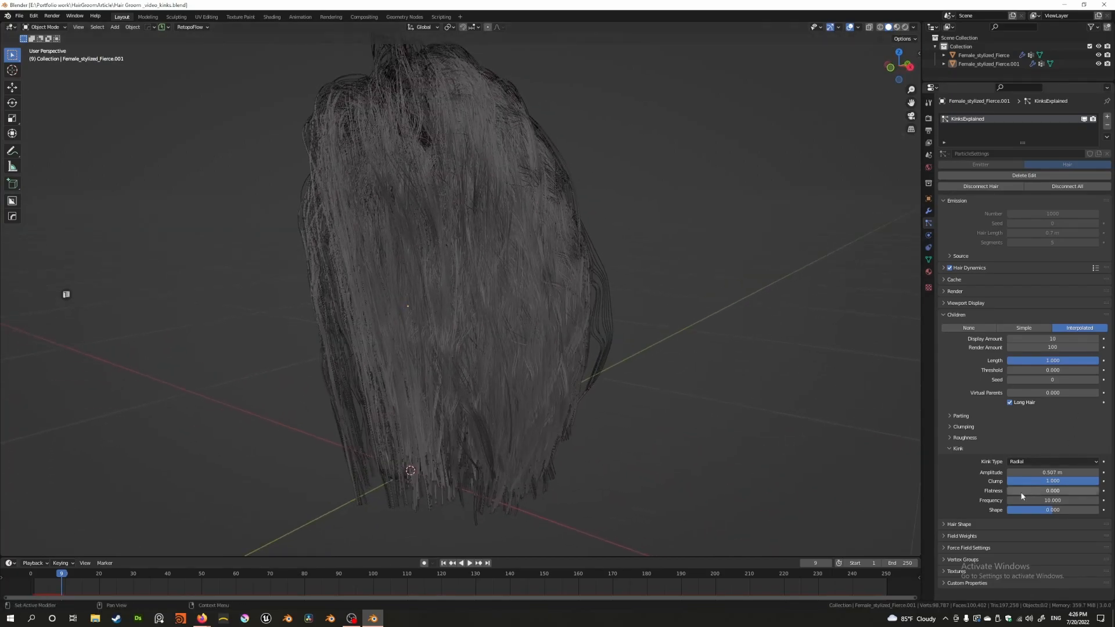
mouse_move(1051, 509)
left_mouse_down()
mouse_move(1010, 510)
mouse_move(1097, 510)
mouse_move(1053, 512)
left_mouse_up()
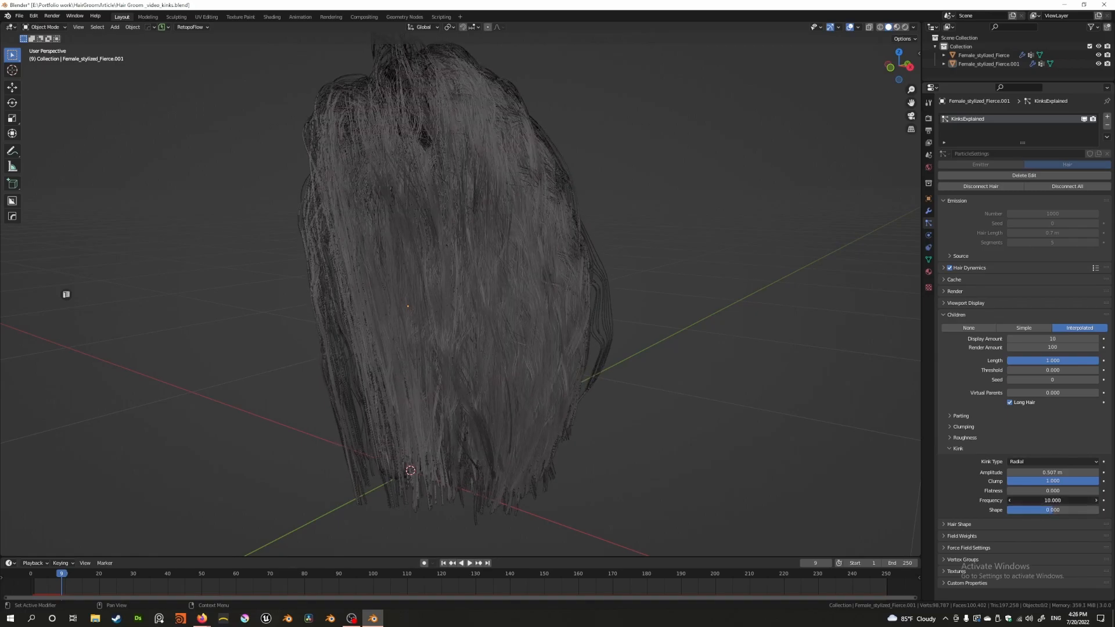
key("Return")
middle_click_drag(528, 418, 550, 371)
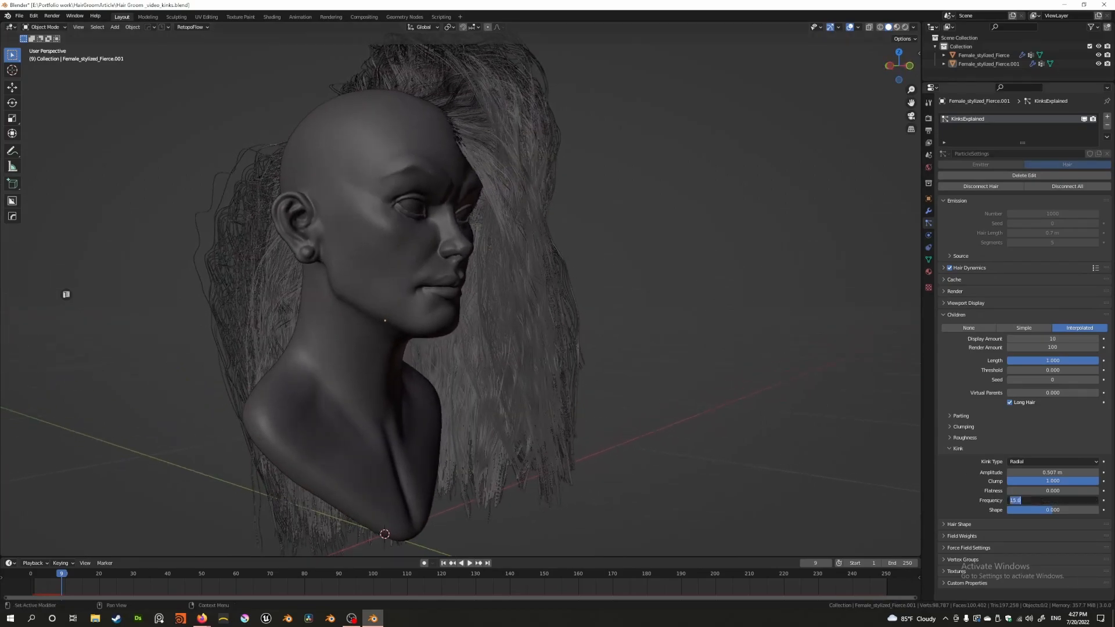
type("0")
key("Return")
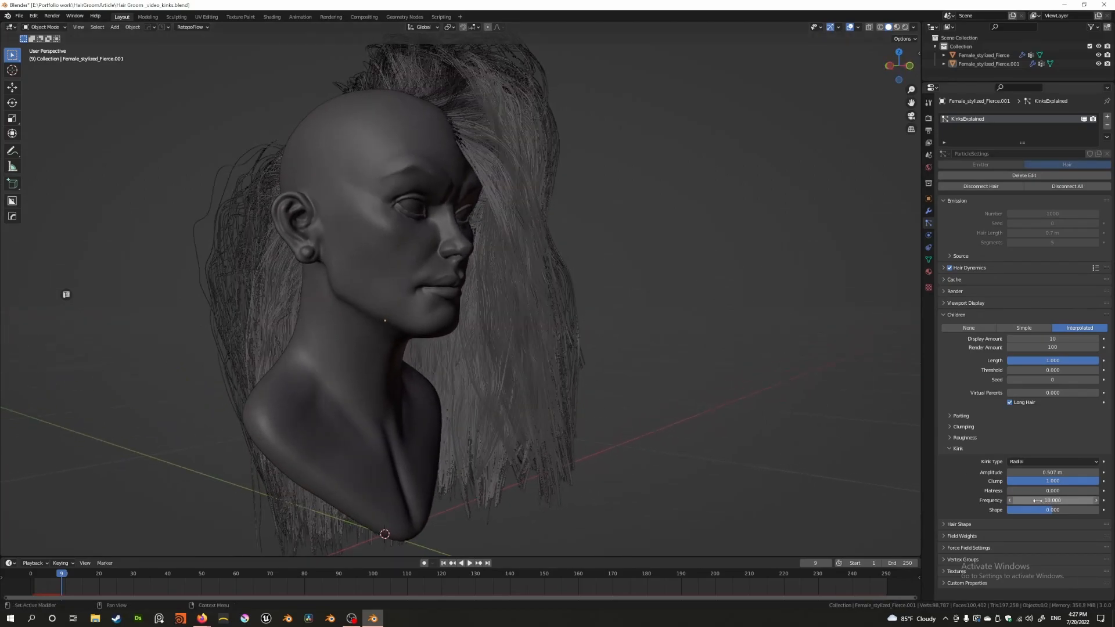
Step: Try the radial kink flatness at 1 while watching the strands around the ear and scalp, then return it to 0
left_click(1035, 492)
left_click_drag(1031, 492, 1007, 491)
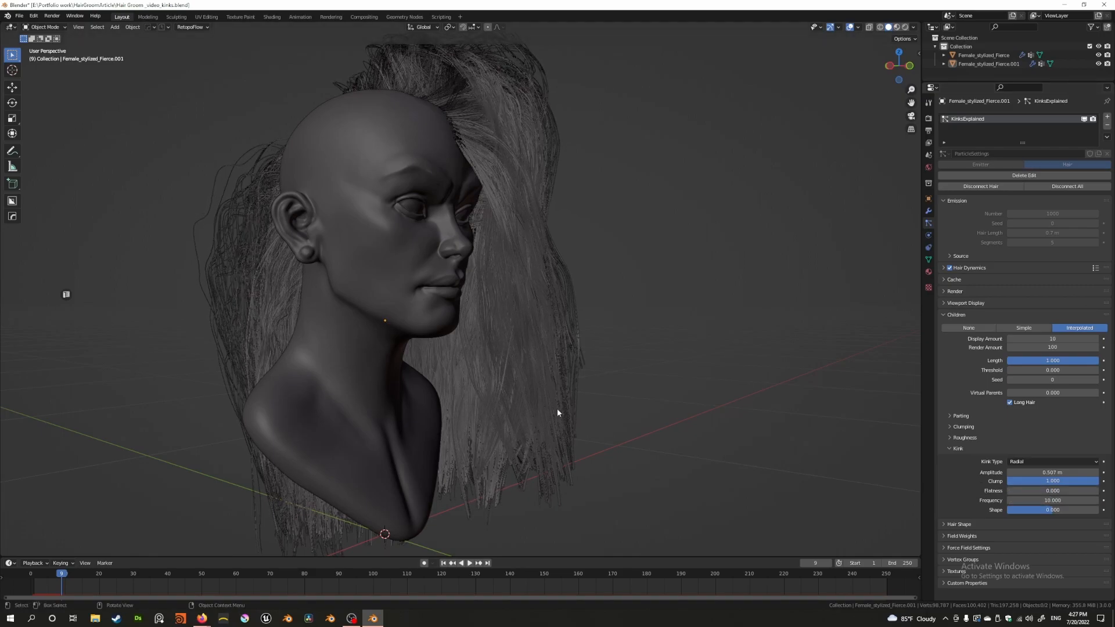
middle_click_drag(559, 409, 759, 438, "shift")
scroll(555, 409, "up", 7)
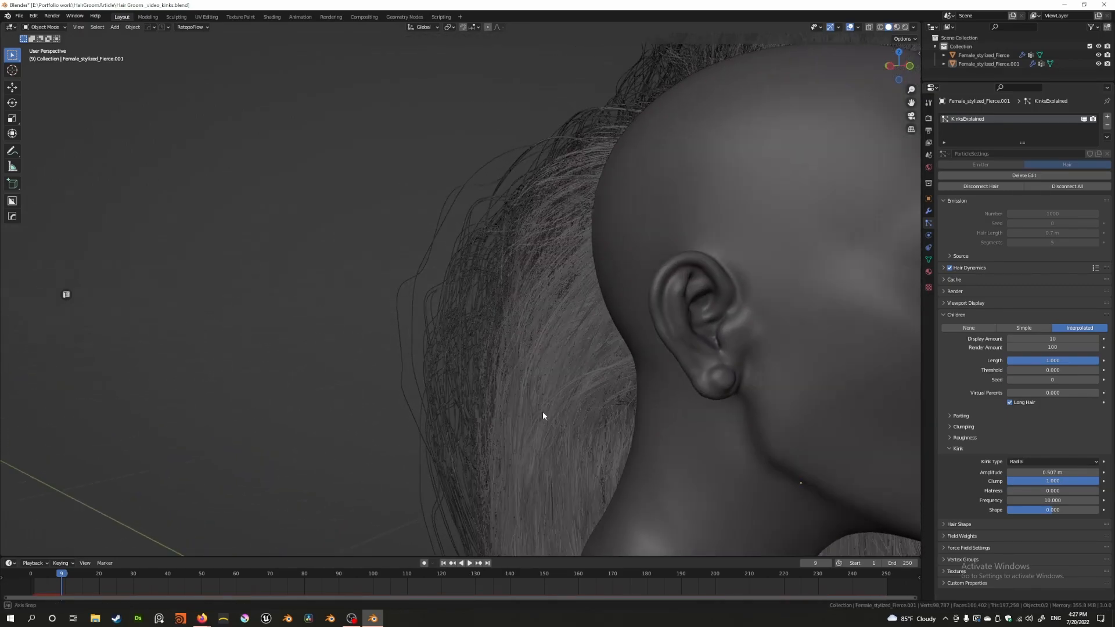
middle_click_drag(584, 427, 496, 474)
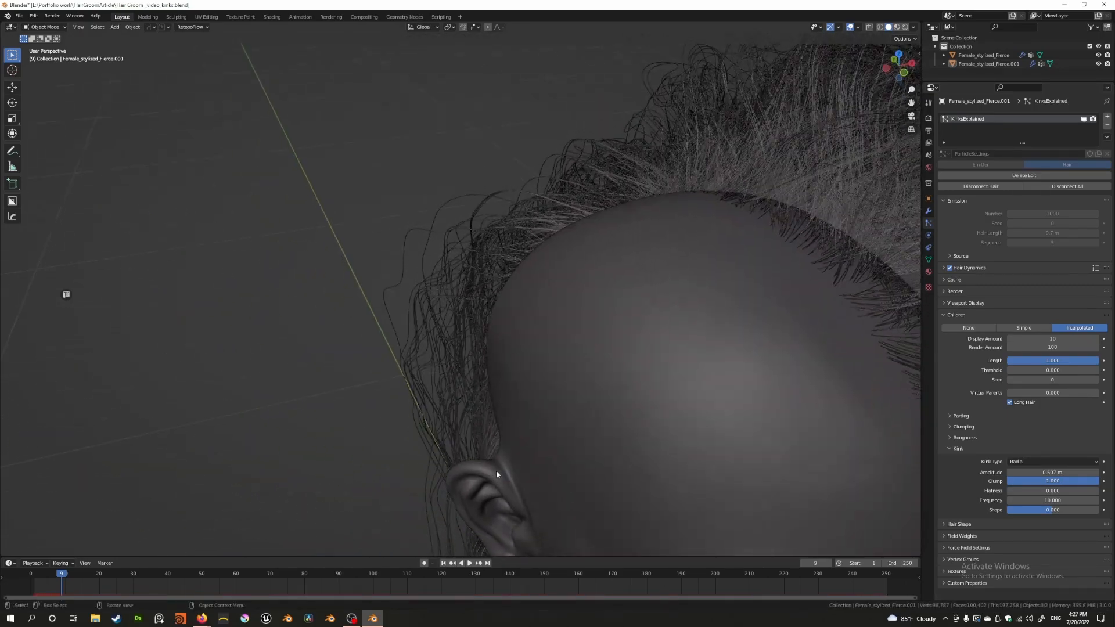
left_click_drag(1013, 490, 1099, 491)
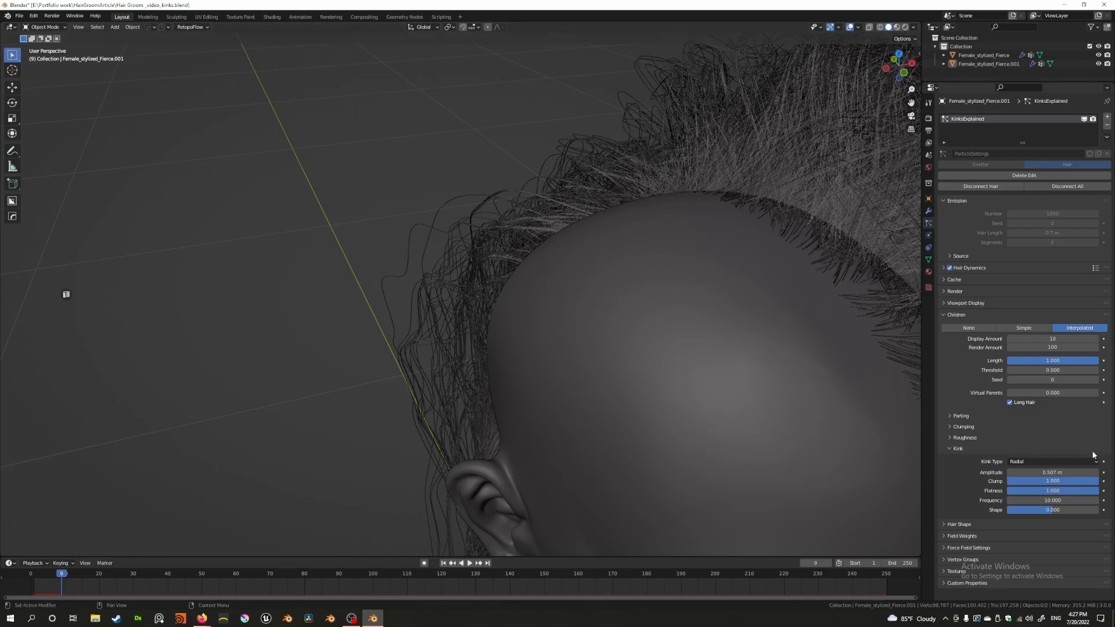
left_click_drag(1099, 490, 1006, 490)
scroll(706, 490, "down", 5)
middle_click_drag(706, 490, 787, 473)
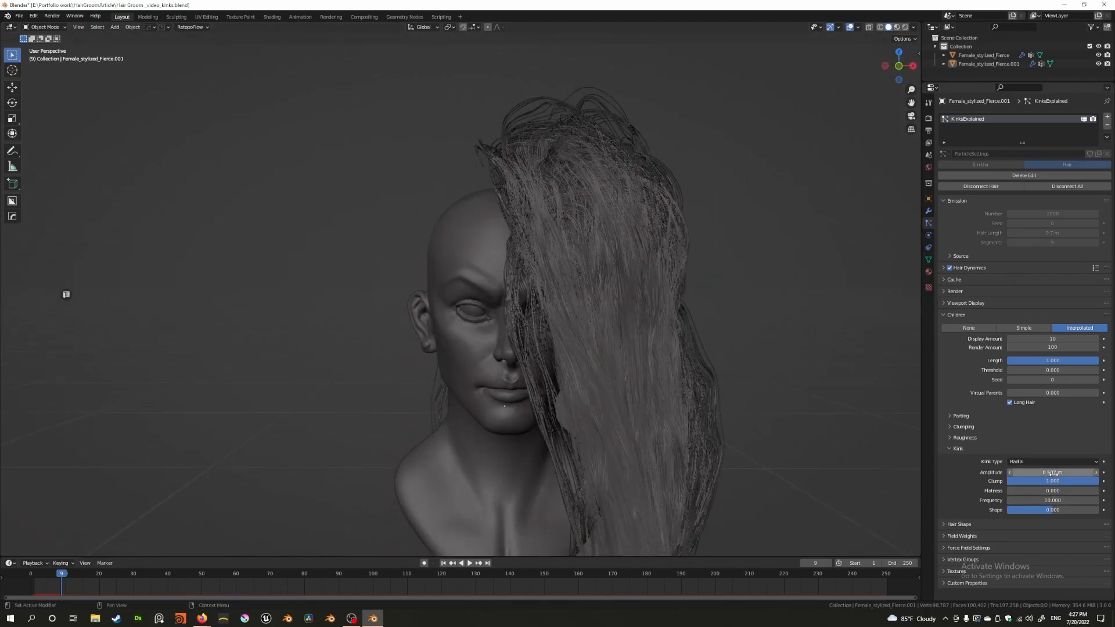
Step: Try an exaggerated radial kink amplitude, then set the amplitude to 0.2 m and the frequency to 2
left_click_drag(1055, 472, 1112, 471)
scroll(521, 416, "down", 3)
middle_click_drag(520, 416, 464, 403)
left_click(1031, 475)
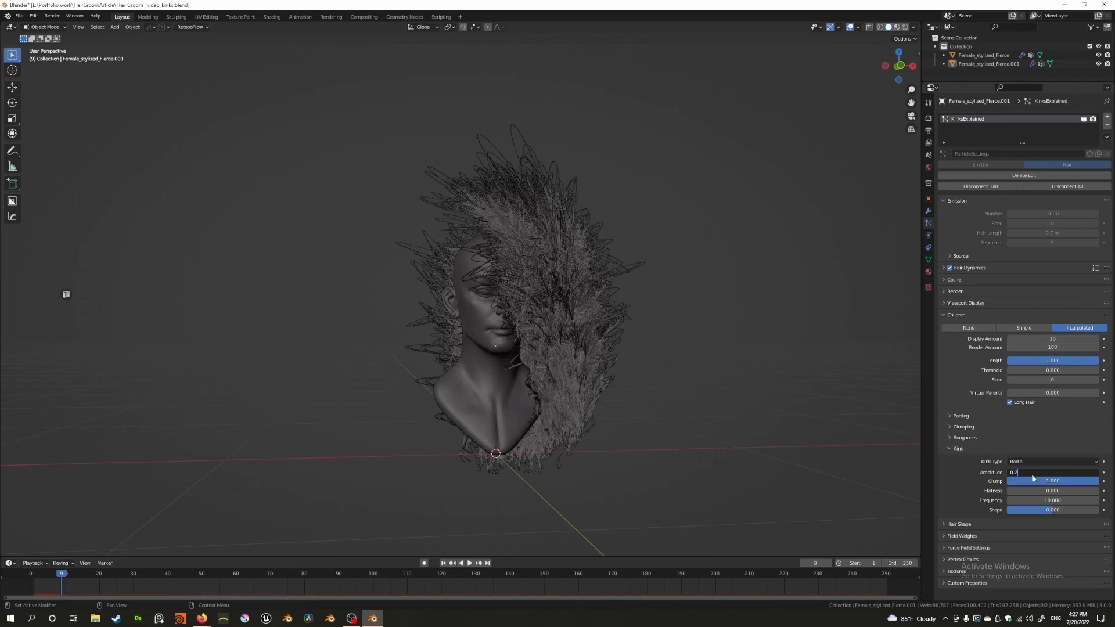
type("0.2")
key("Return")
mouse_move(557, 376)
middle_mouse_down()
mouse_move(637, 384)
mouse_move(576, 380)
middle_mouse_up()
scroll(636, 385, "up", 2)
scroll(576, 380, "up", 2)
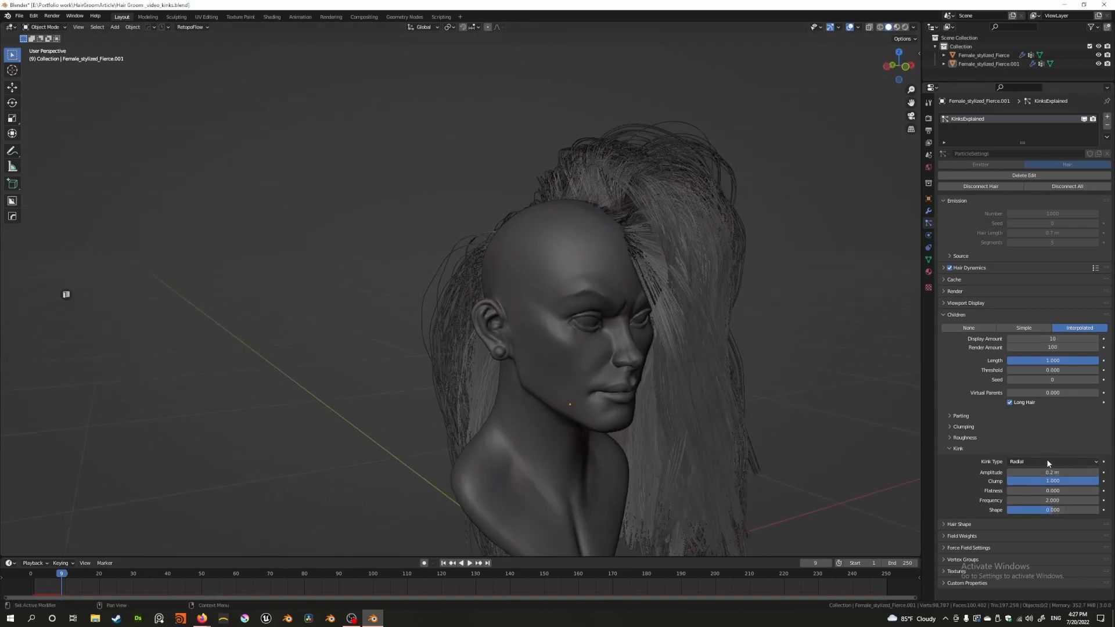
Step: Change the kink type to Wave and set its amplitude to 0.02 m
left_click(1042, 462)
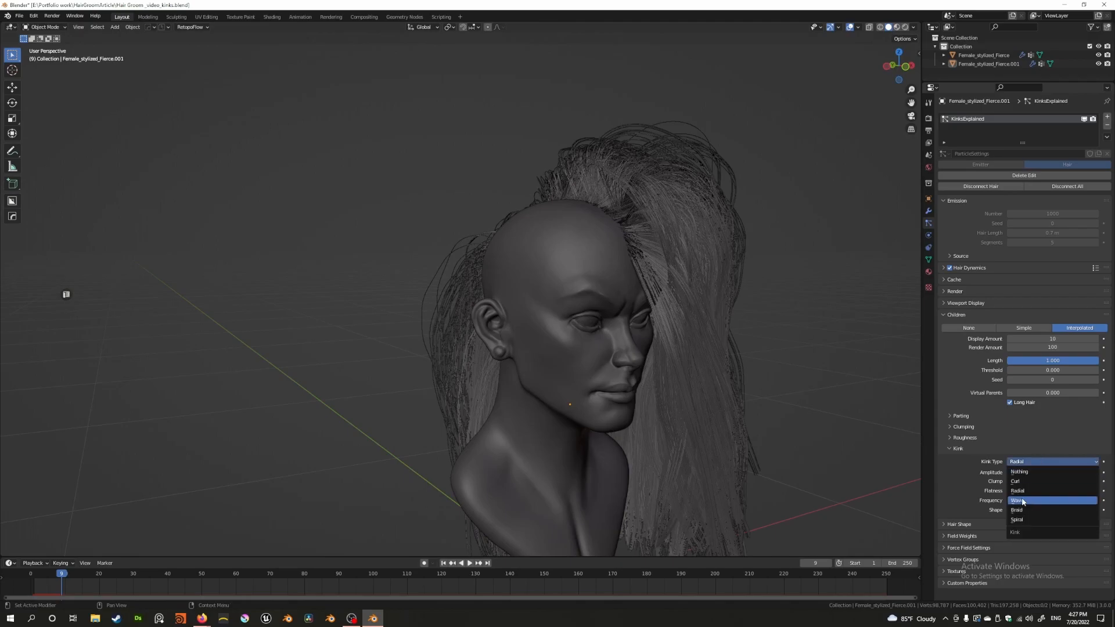
left_click(1017, 500)
mouse_move(711, 430)
middle_mouse_down()
mouse_move(508, 401)
mouse_move(629, 399)
mouse_move(620, 432)
mouse_move(467, 367)
mouse_move(428, 383)
mouse_move(370, 377)
mouse_move(499, 368)
mouse_move(581, 381)
middle_mouse_up()
scroll(587, 403, "down", 2)
left_click(1052, 472)
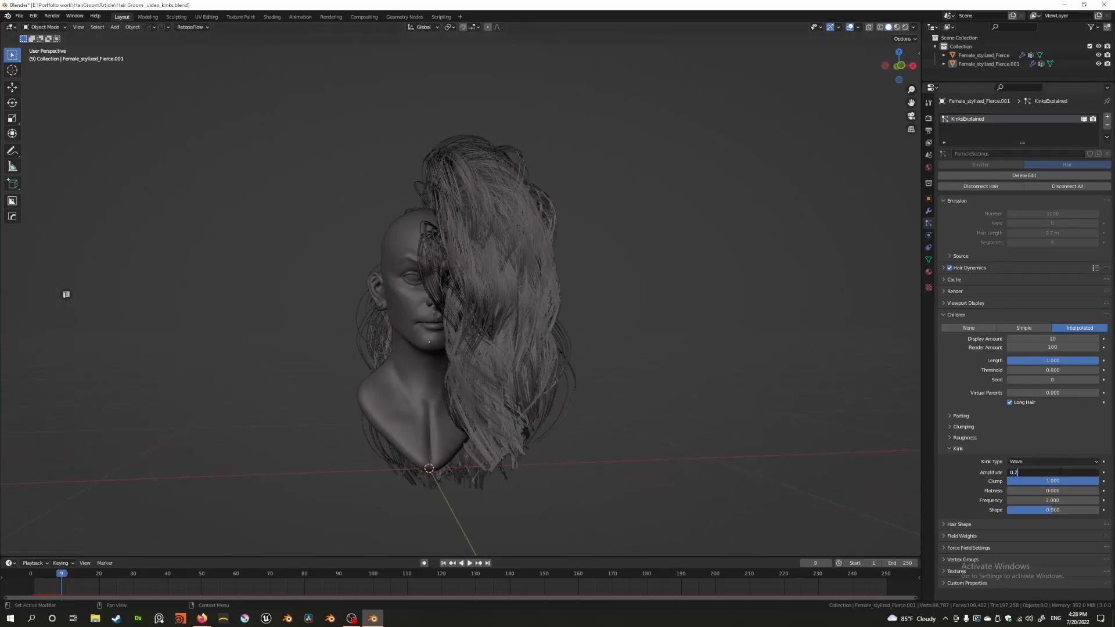
type("0.02")
key("Return")
middle_click_drag(624, 453, 730, 446)
Step: Raise the wave amplitude to about 0.038 m and the frequency to about 5.18, checking the hair from several angles
mouse_move(1045, 472)
left_mouse_down()
mouse_move(1064, 472)
mouse_move(1051, 472)
left_mouse_up()
middle_click_drag(829, 469, 770, 463)
left_click_drag(1025, 499, 1063, 499)
middle_click_drag(783, 464, 488, 453)
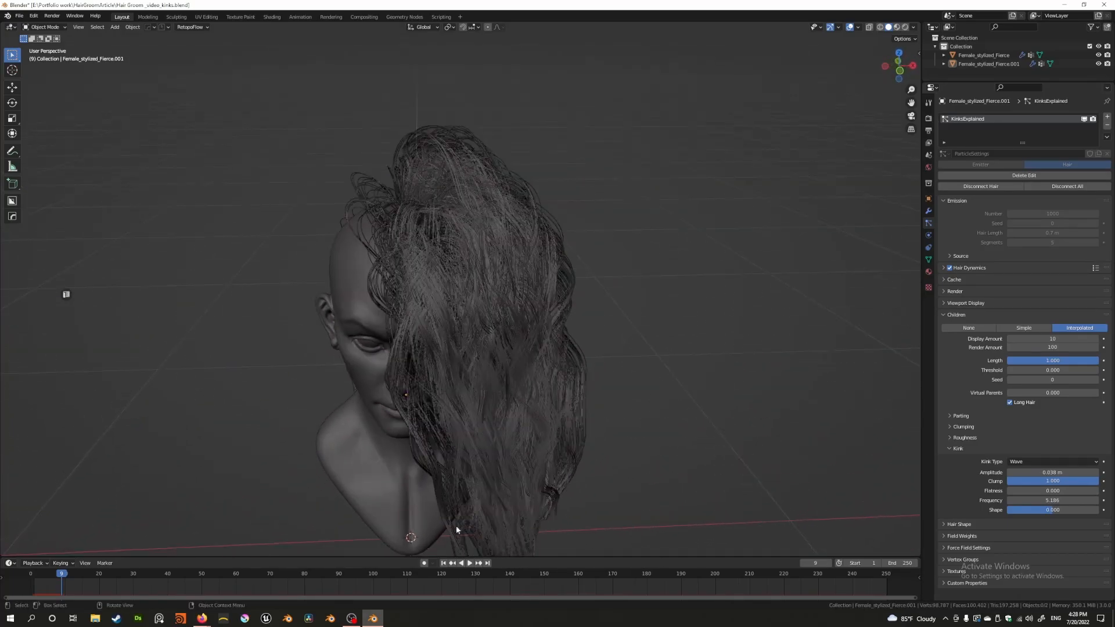
middle_click_drag(469, 490, 623, 384)
middle_click_drag(775, 129, 604, 302)
Step: Try the wave flatness at about 0.39, then return it to 0
left_click_drag(1033, 490, 1085, 490)
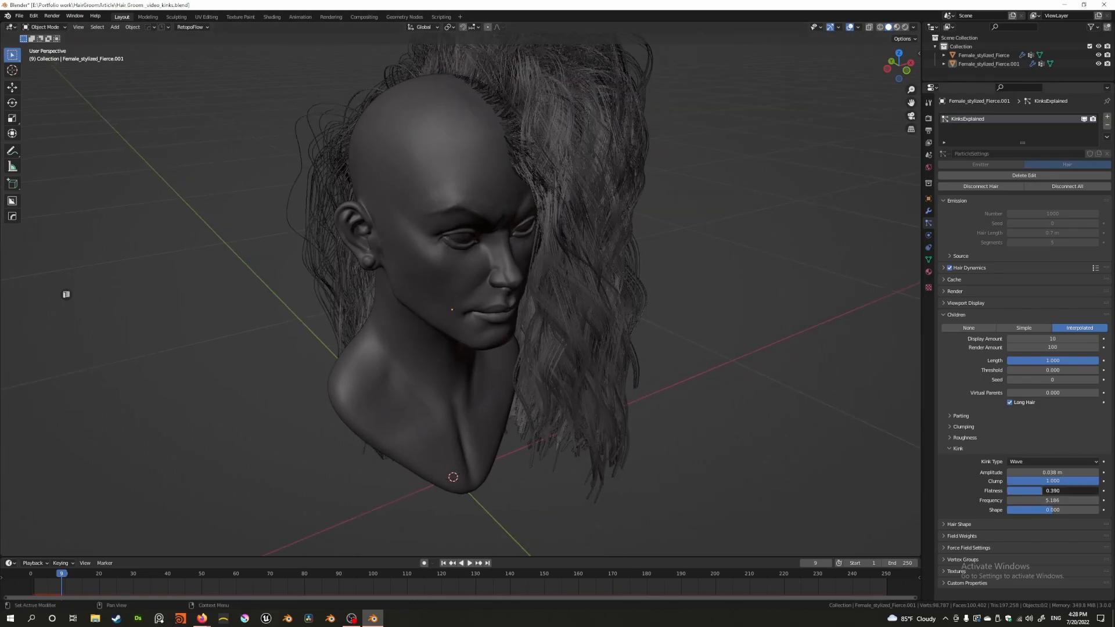
middle_click_drag(523, 325, 511, 299)
left_click_drag(1074, 491, 1006, 491)
scroll(546, 360, "up", 3)
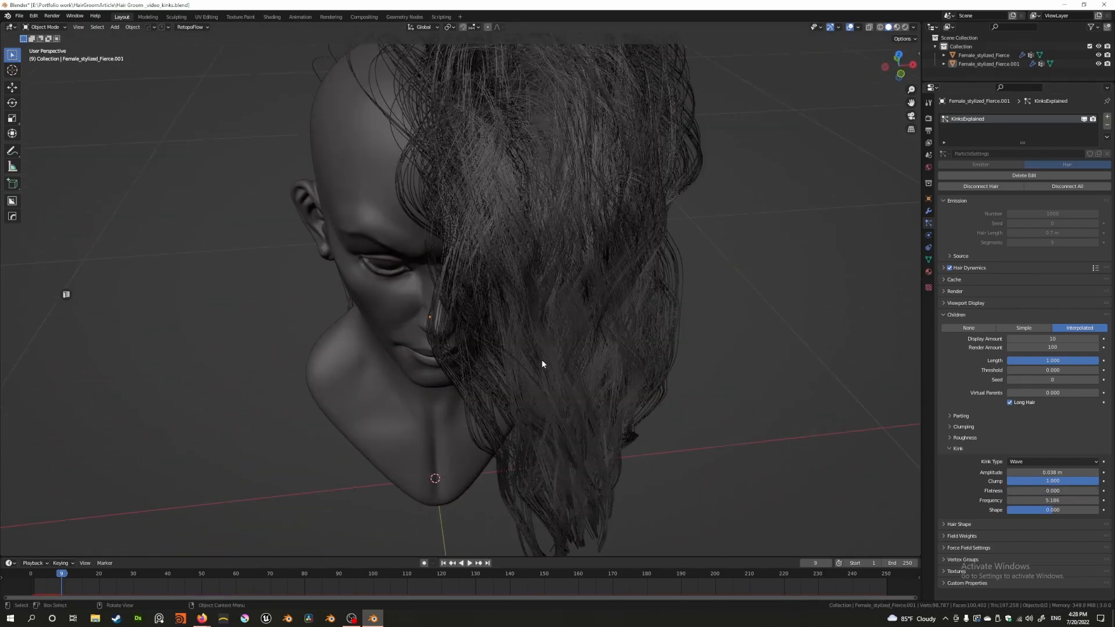
Step: Try the wave frequency at about 7.07 and examine the waves around the head
left_click_drag(1080, 500, 1110, 499)
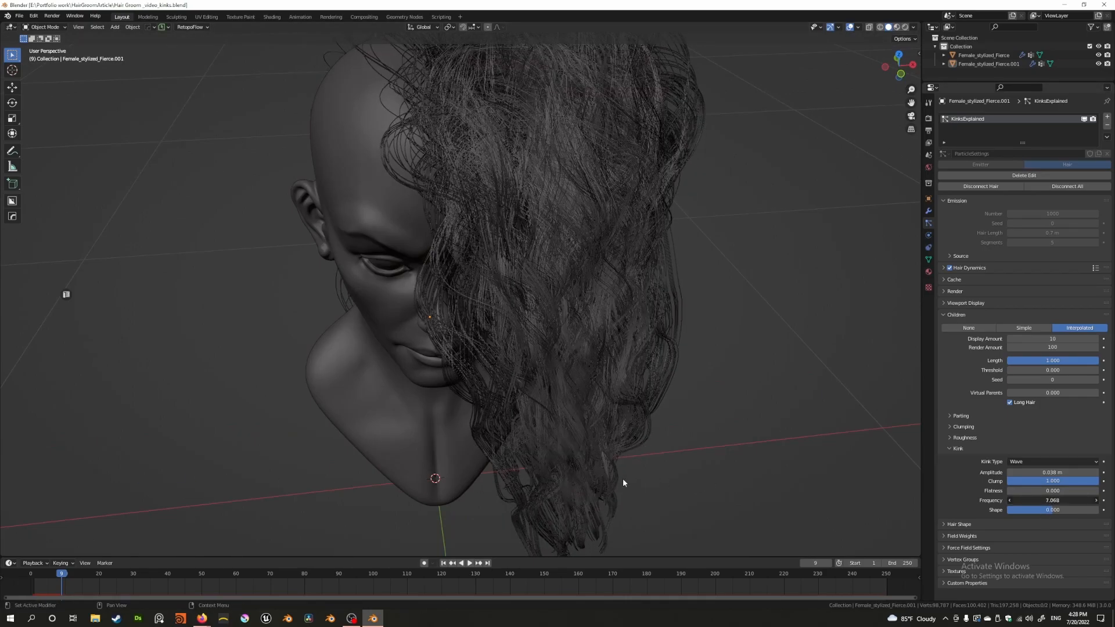
left_click_drag(342, 458, 708, 401)
scroll(451, 367, "down", 2)
middle_click_drag(452, 367, 520, 317)
Step: Try a higher wave shape value, then set the shape back to 0
left_click_drag(1039, 510, 1074, 510)
left_click(1070, 509)
type("0")
key("Return")
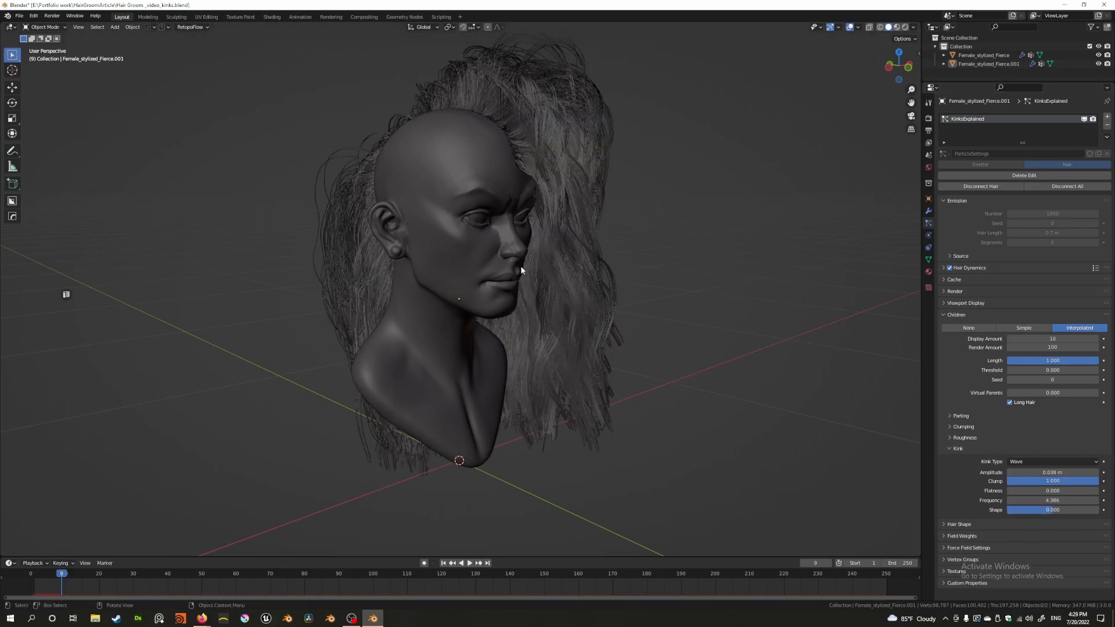
Step: Set the wave frequency to 5, compare both sides of the hair, and keep the clump value at 1
left_click(1031, 501)
type("5")
key("Return")
middle_click_drag(623, 357, 567, 368)
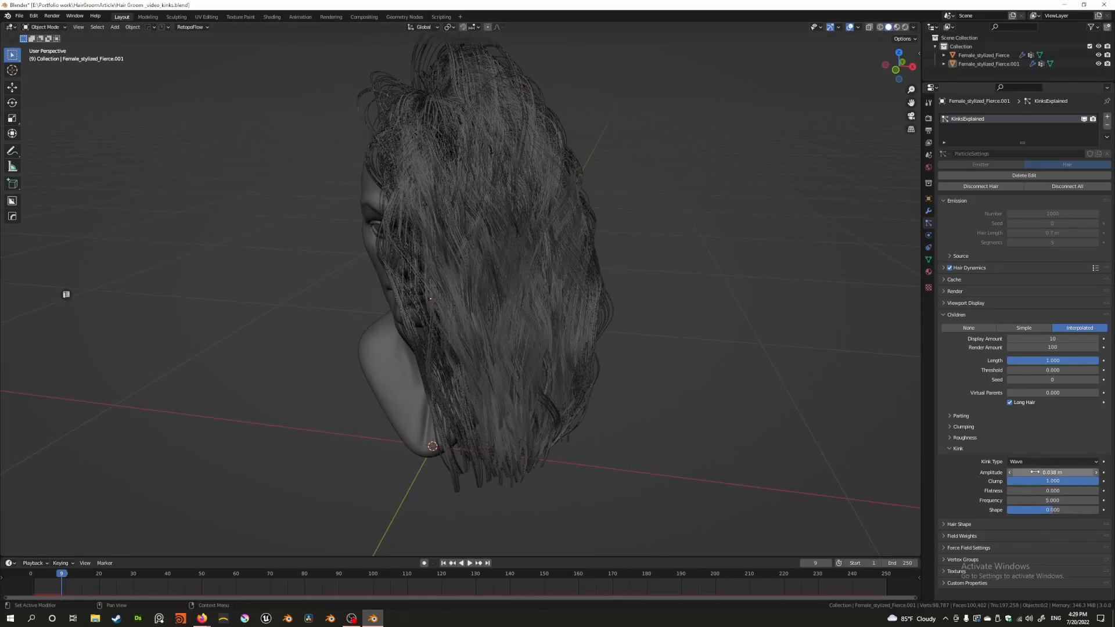
middle_click_drag(677, 385, 715, 379)
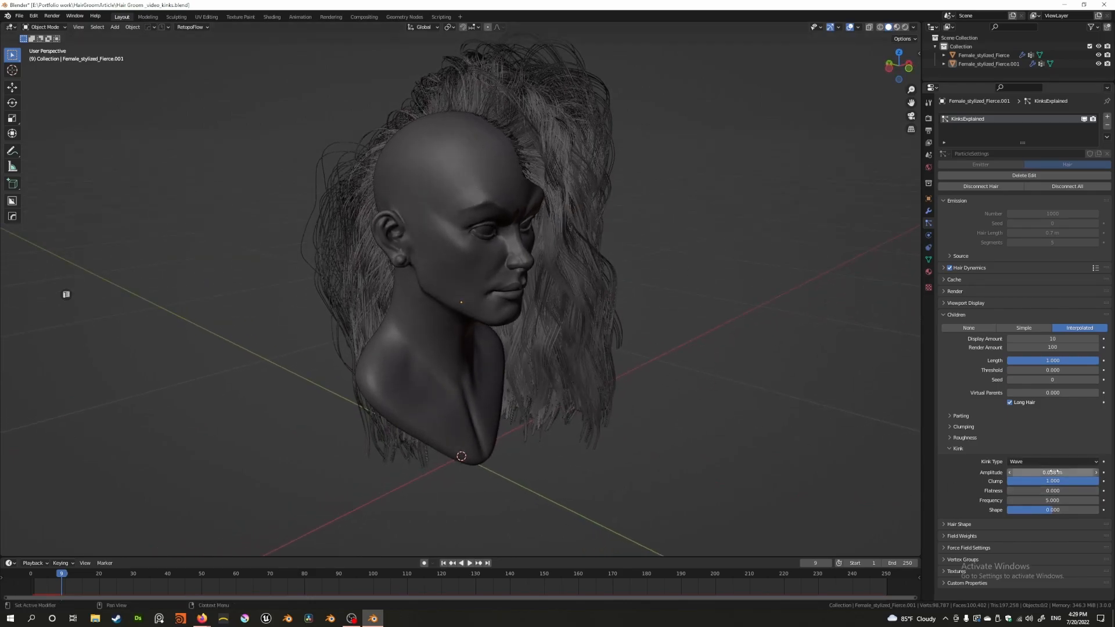
mouse_move(1095, 481)
left_mouse_down()
mouse_move(1007, 481)
mouse_move(1099, 482)
left_mouse_up()
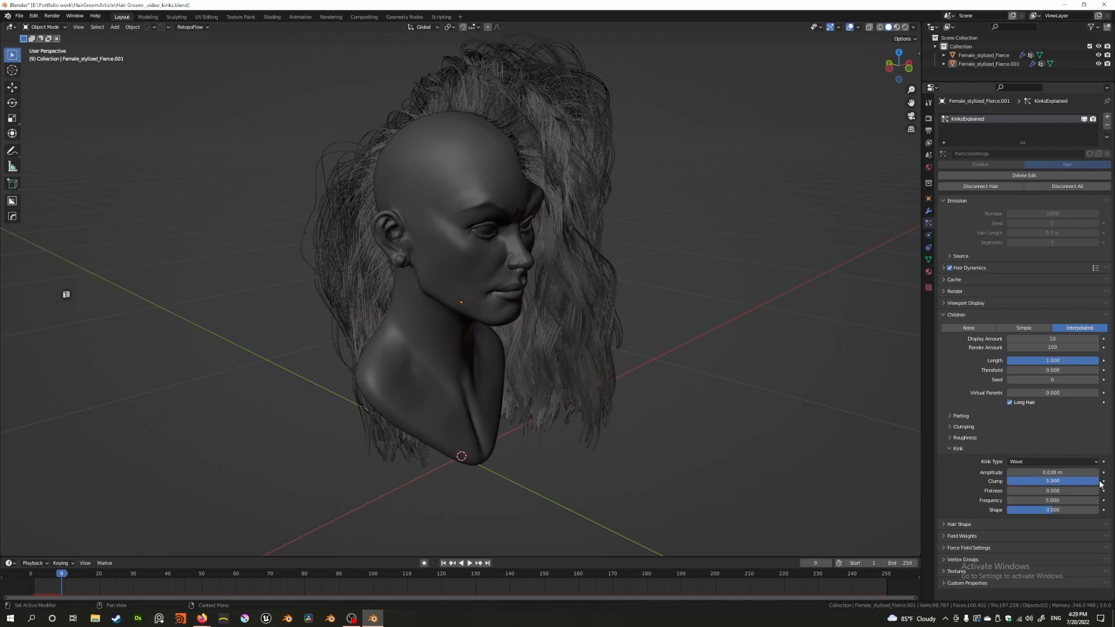
Step: Change the kink type to Braid and reset its amplitude to 0.2 m and frequency to 2
left_click(1017, 462)
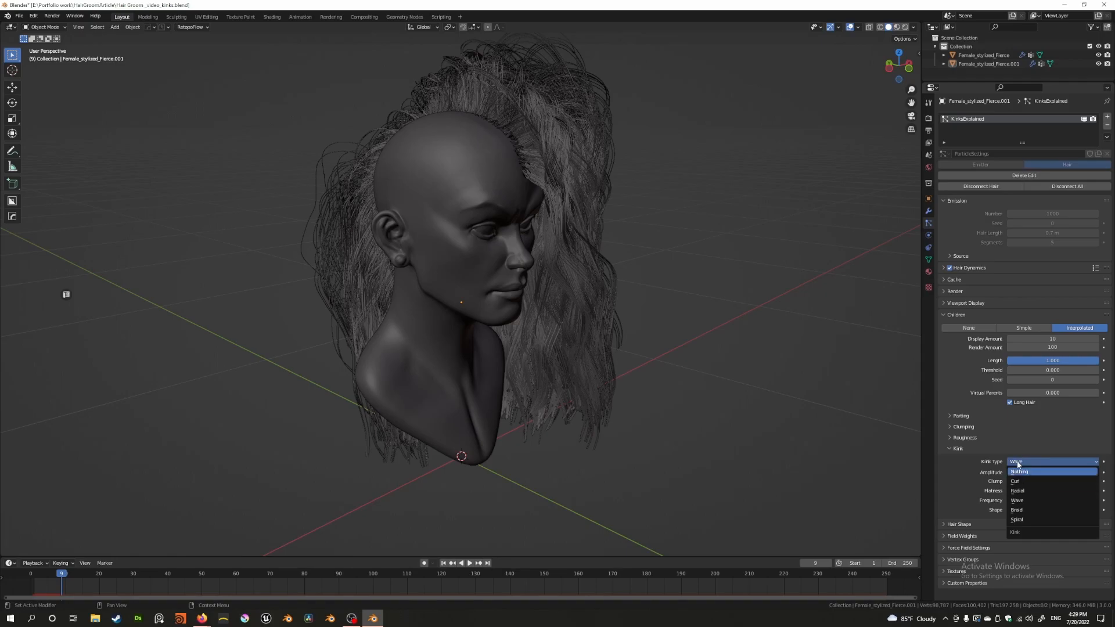
left_click(1024, 464)
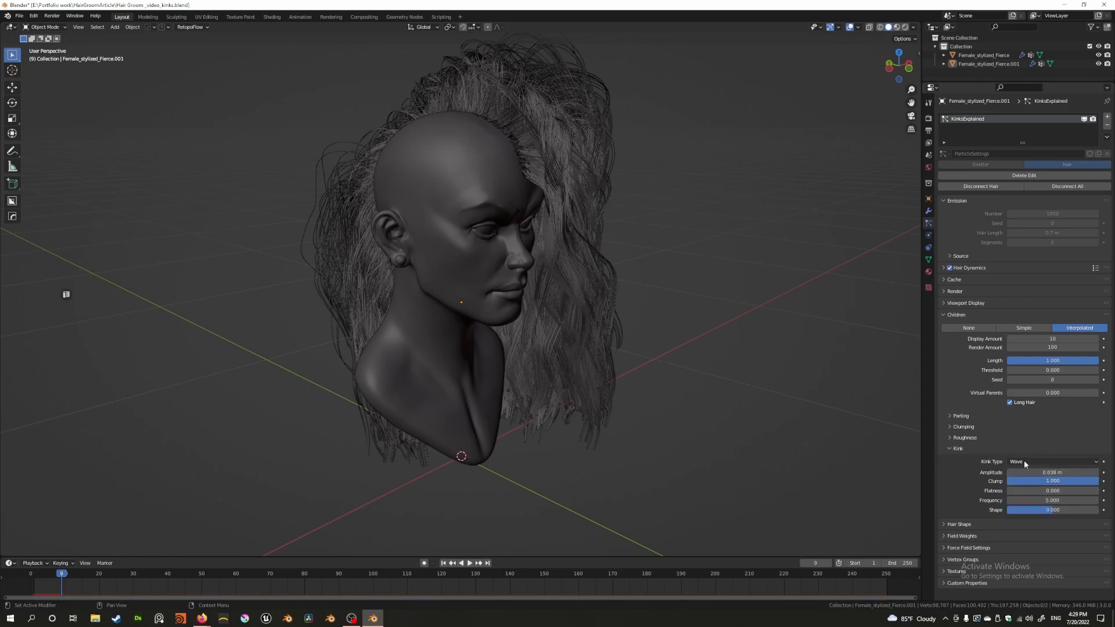
left_click(1023, 461)
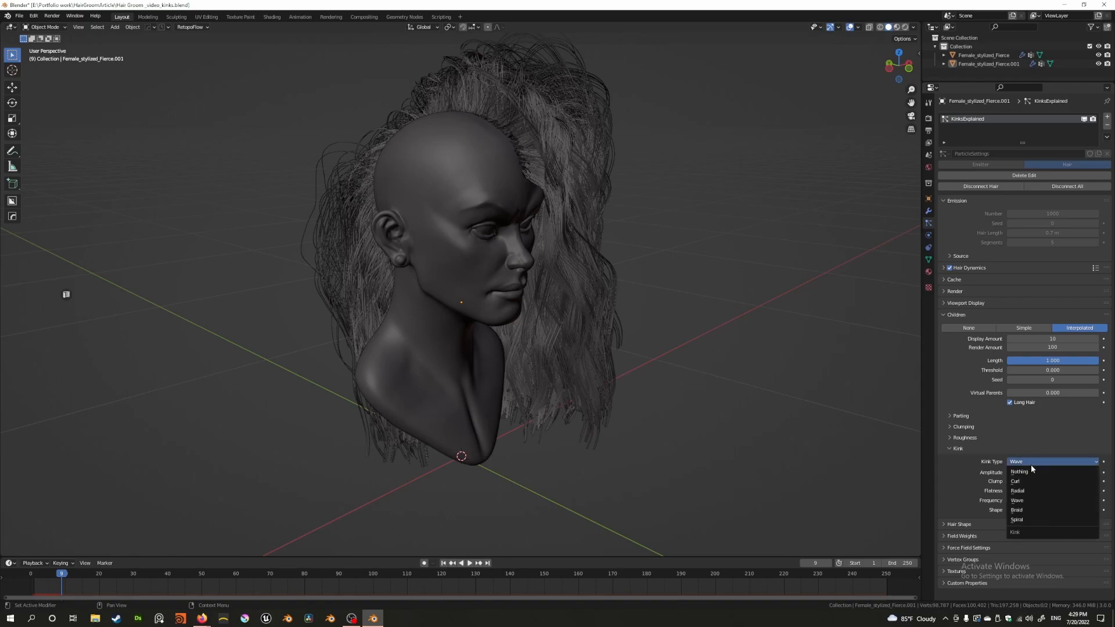
left_click(1025, 510)
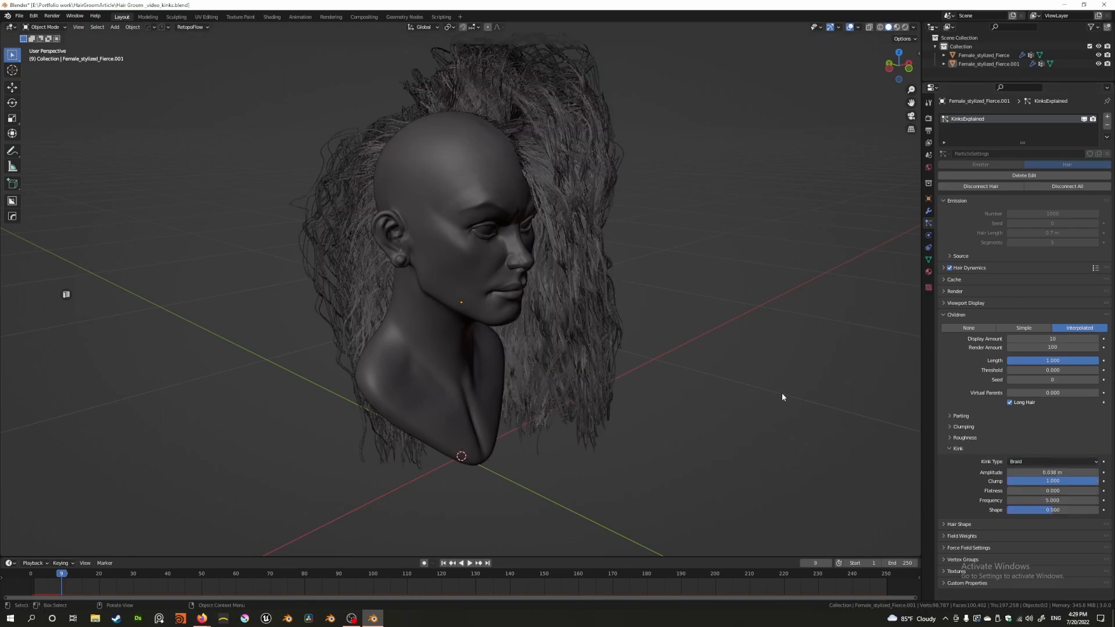
key("BackSpace")
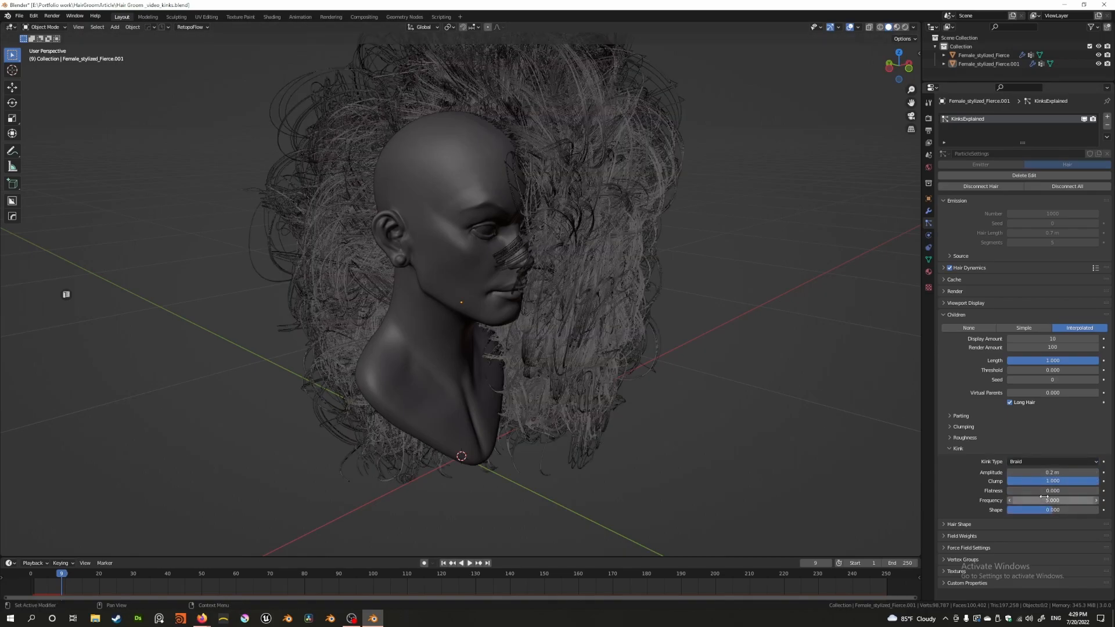
key("BackSpace")
middle_click_drag(666, 401, 528, 355)
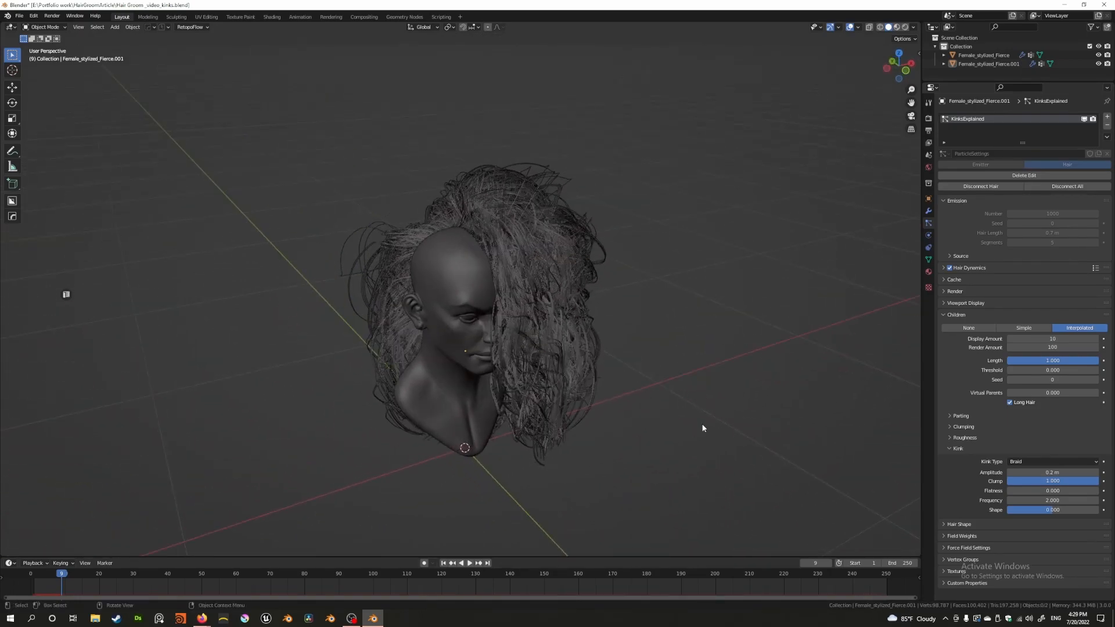
Step: Set the viewport display strand steps to 10 and collapse the viewport display settings
left_click(943, 303)
left_click(1039, 342)
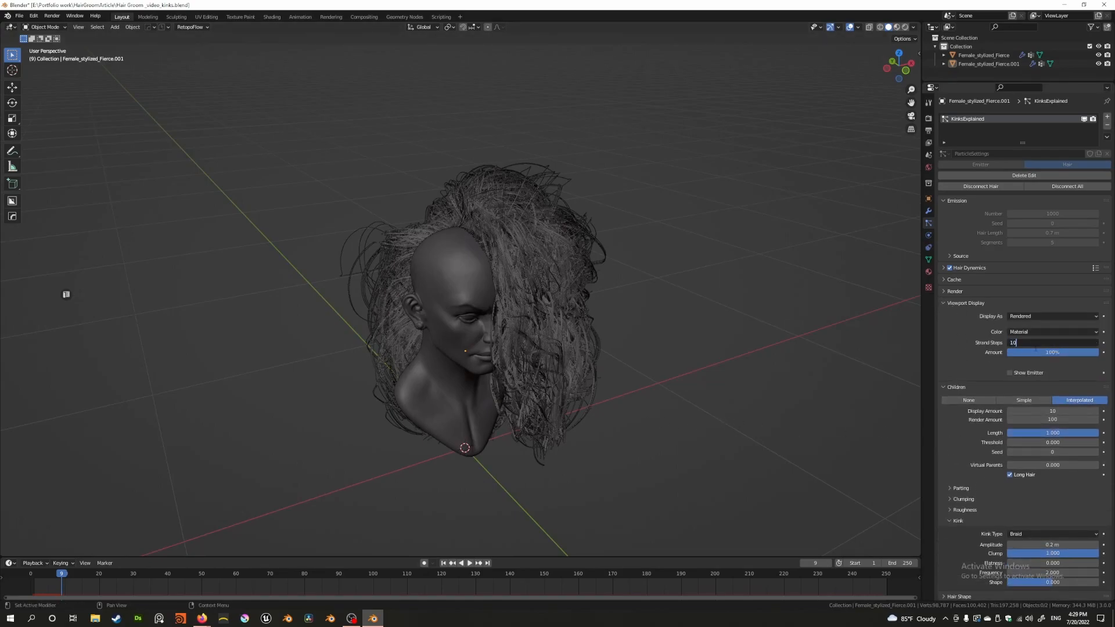
key("Return")
left_click(946, 303)
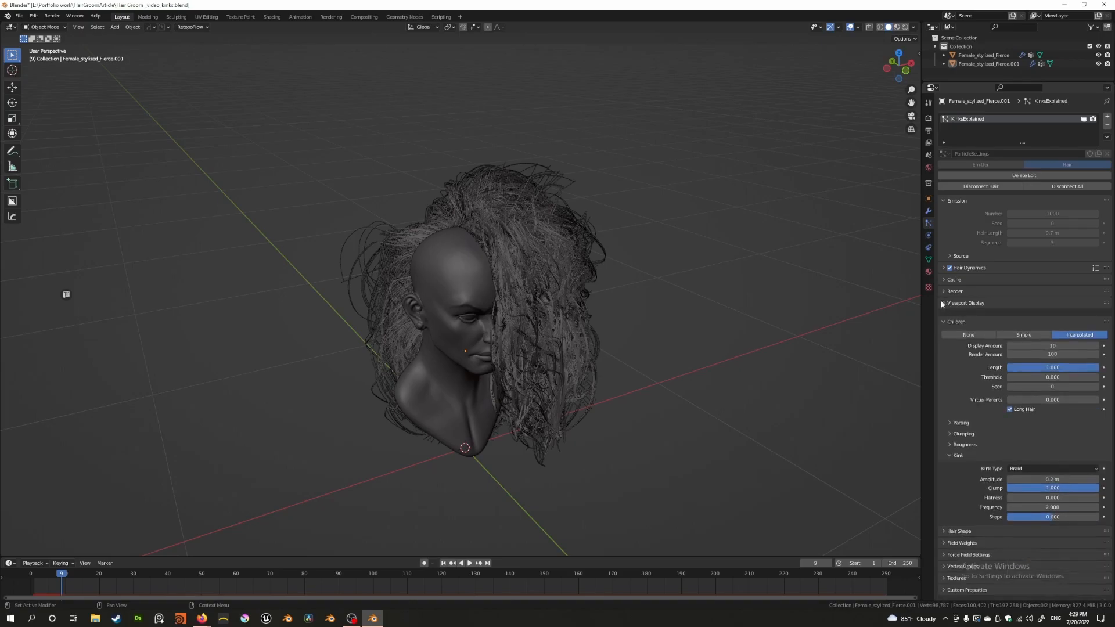
Step: Set the braid amplitude to 0.02 m and check the hair beside the face
middle_click_drag(633, 319, 639, 360)
left_click(1037, 472)
type("0.")
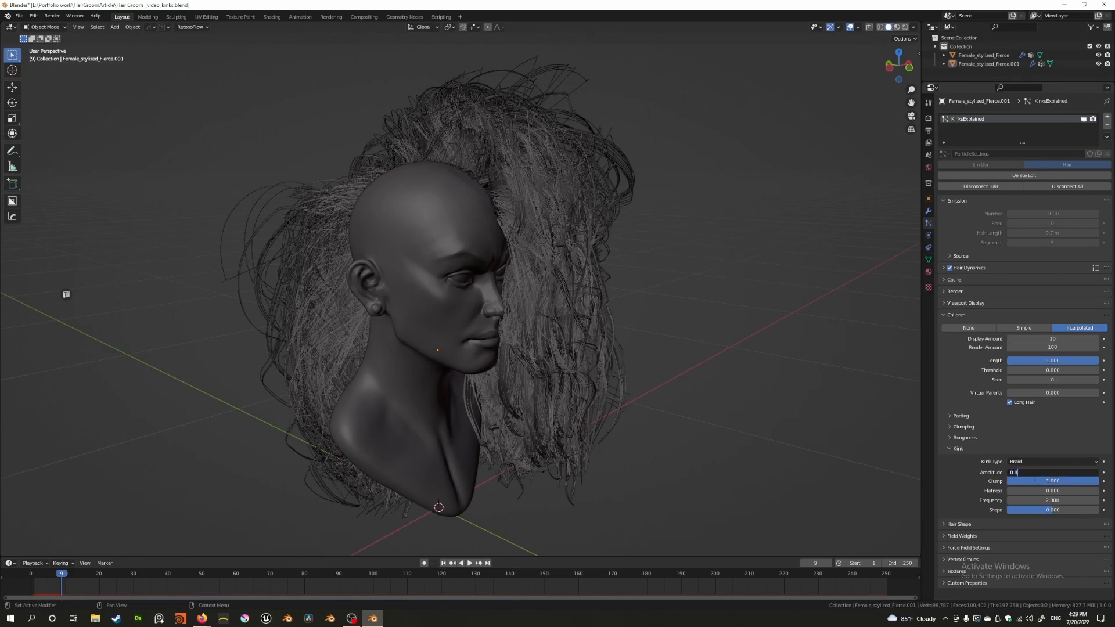
type("02")
key("Return")
middle_click_drag(561, 329, 660, 336)
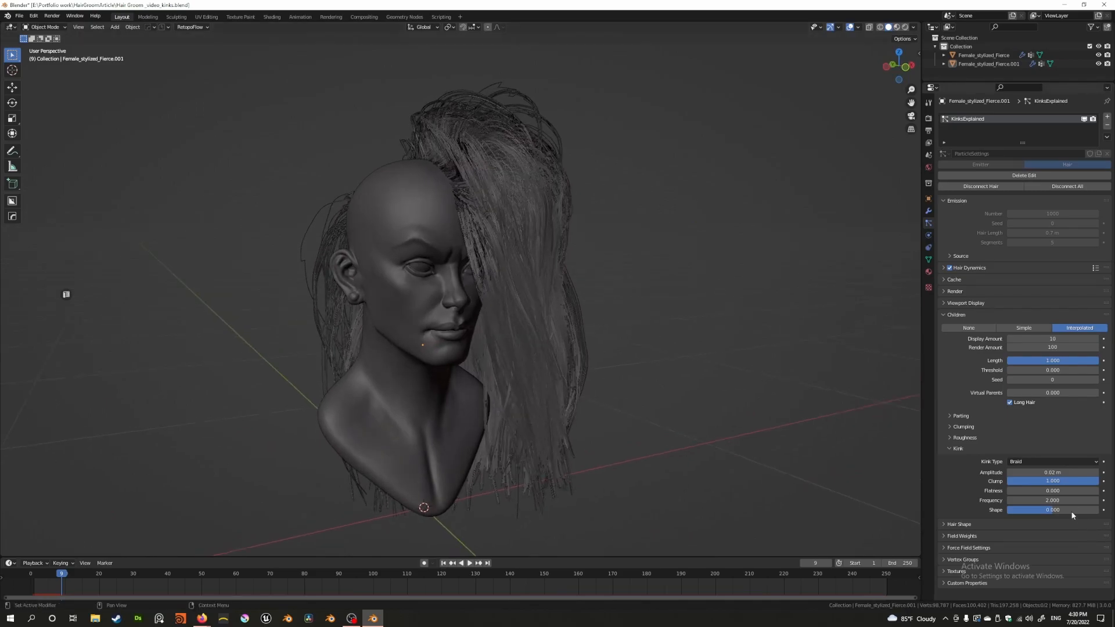
Step: Try the braid frequency at 10 and examine the hair-covered side
left_click(1039, 500)
type("10")
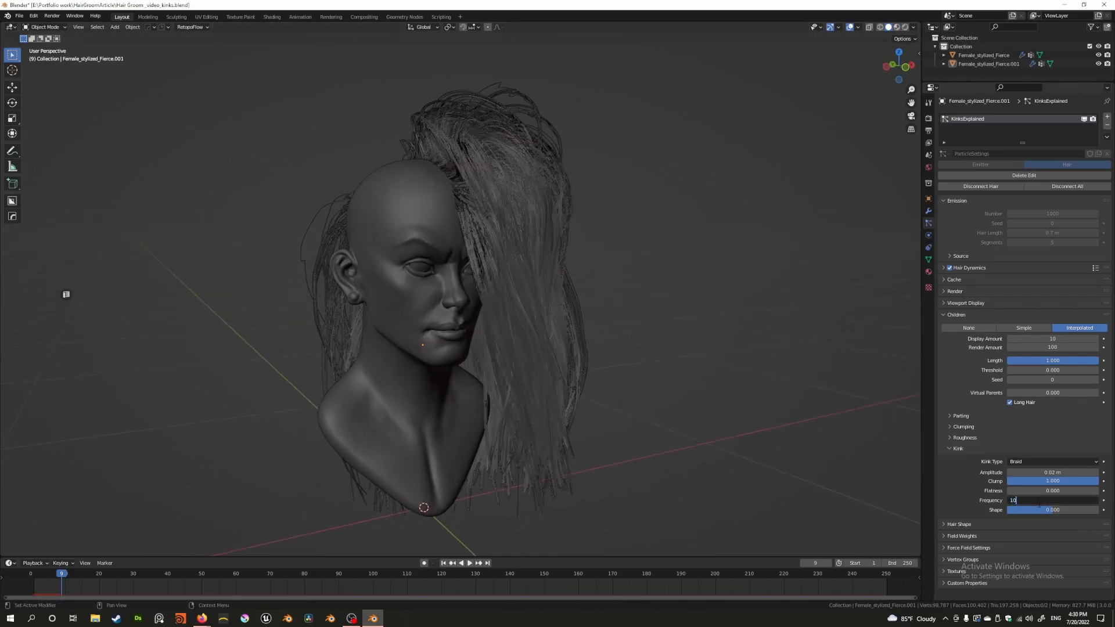
key("Return")
middle_click_drag(648, 421, 575, 379)
Step: Set the braid frequency to 5 and examine the strands from above and around the head
left_click(1047, 502)
type("5")
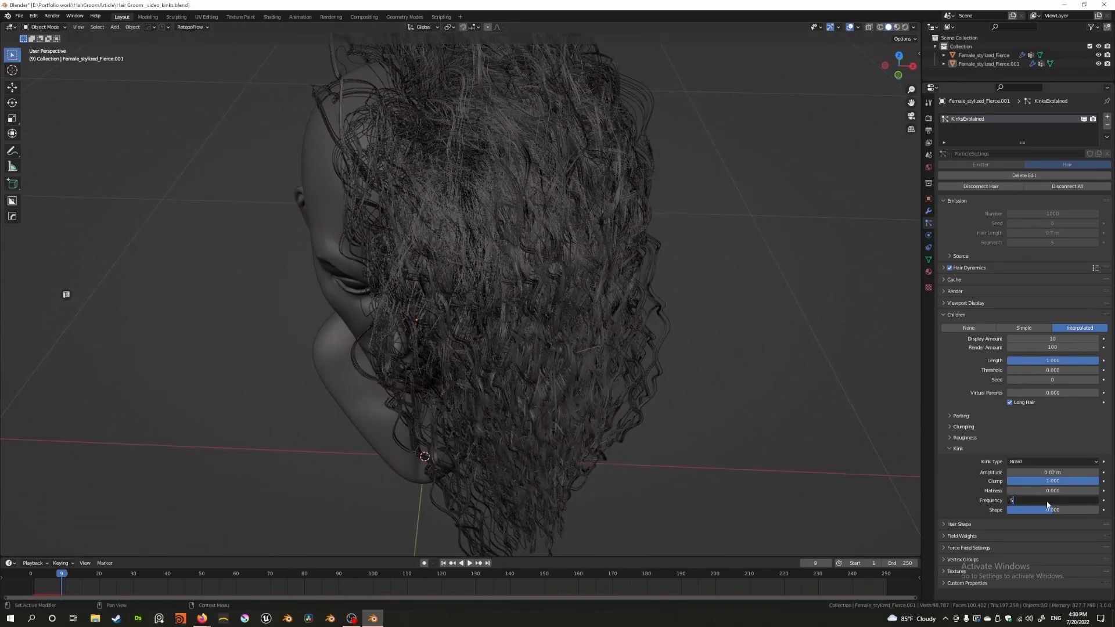
key("Return")
middle_click_drag(512, 378, 427, 264)
scroll(510, 347, "down", 3)
scroll(405, 356, "up", 2)
middle_click_drag(423, 364, 504, 323)
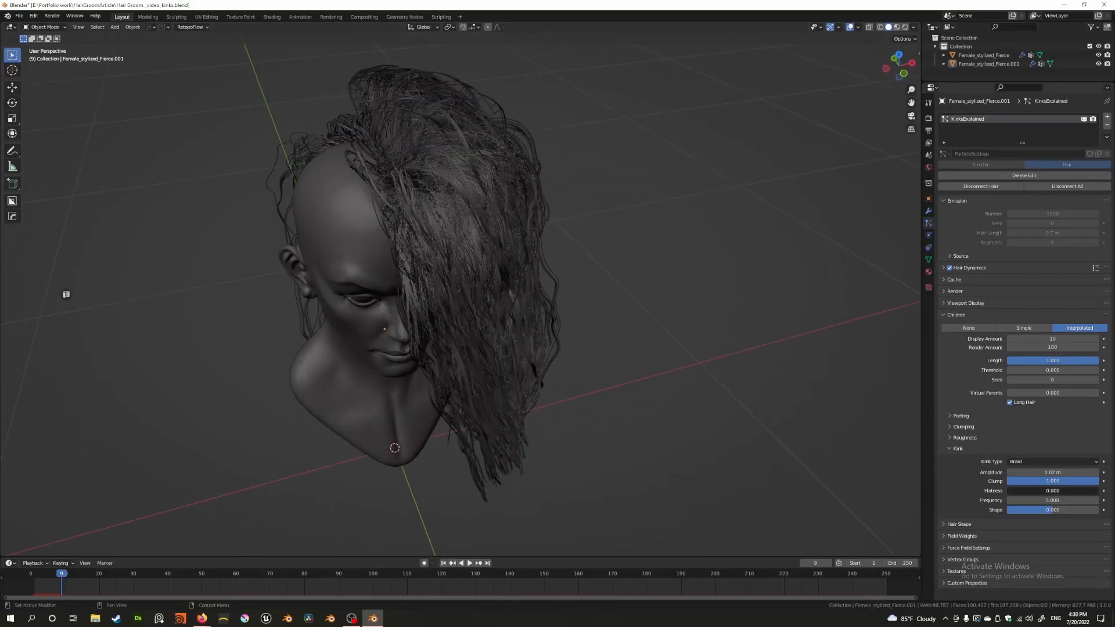
Step: Set the braid flatness to 1 and the children display amount to 2, and check the strands from above
left_click_drag(1011, 490, 1100, 490)
double_click(1051, 338)
type("2")
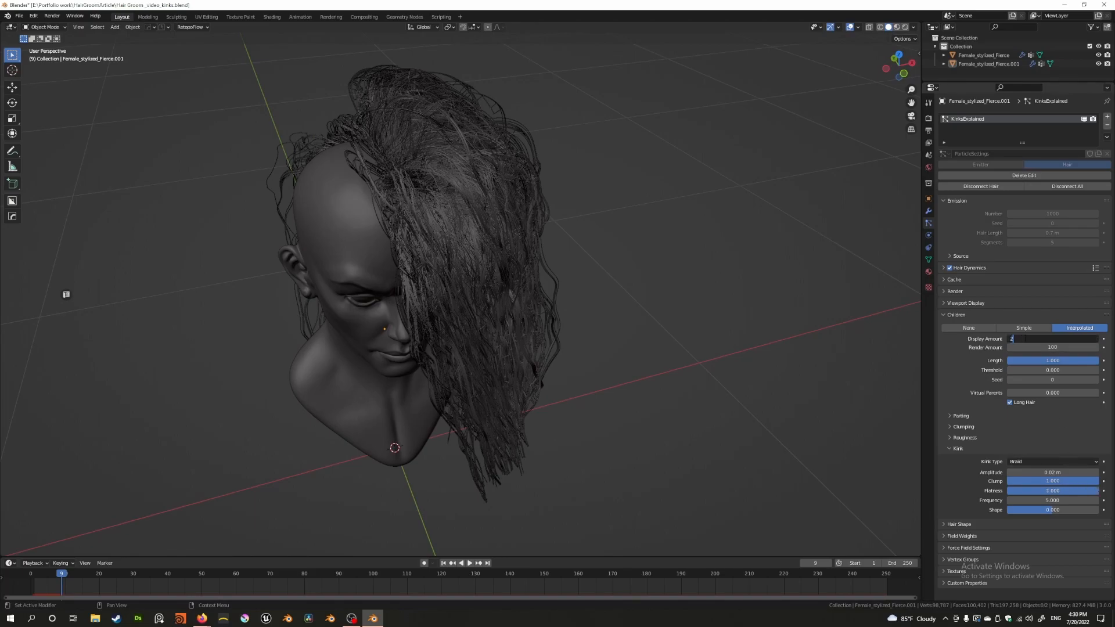
key("Return")
middle_click_drag(427, 296, 441, 383)
scroll(380, 325, "up", 2)
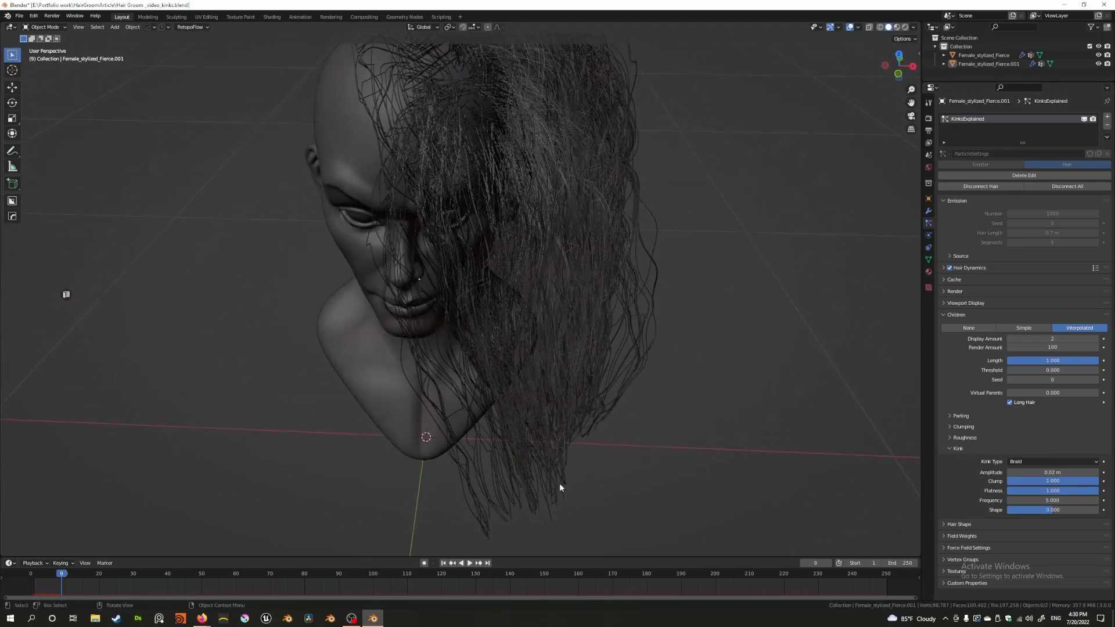
Step: Try a braid amplitude of 0.012 m with the shape at -0.999, and reset the shape to 0
left_click_drag(1039, 471, 1031, 472)
middle_click_drag(741, 433, 938, 462)
left_click_drag(1053, 510, 1006, 510)
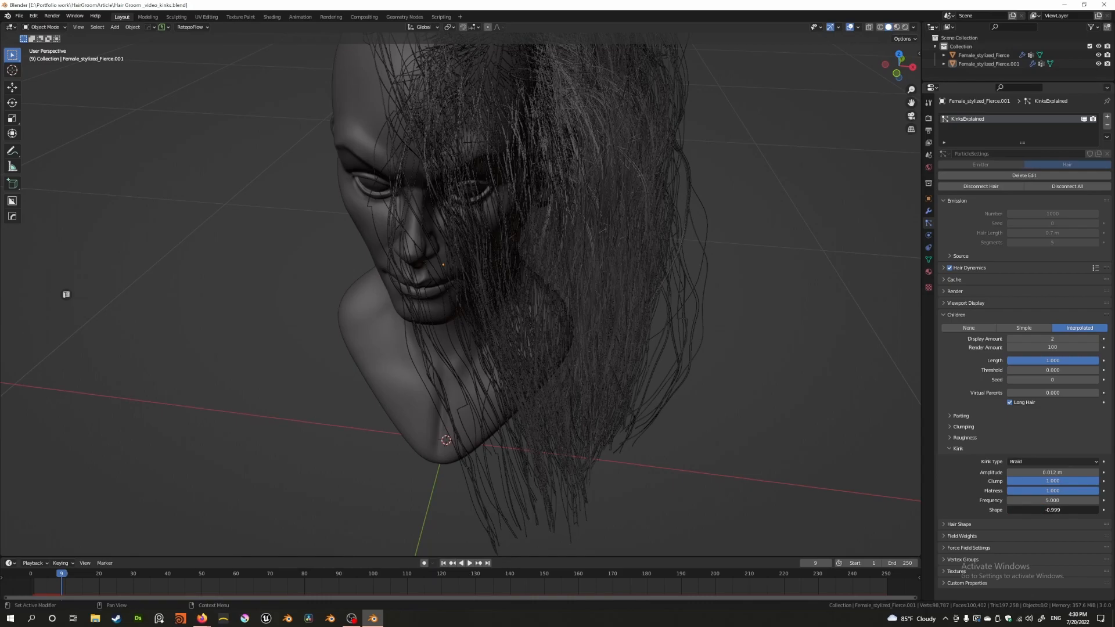
left_click(1023, 510)
type("0")
key("Return")
middle_click_drag(604, 385, 663, 390)
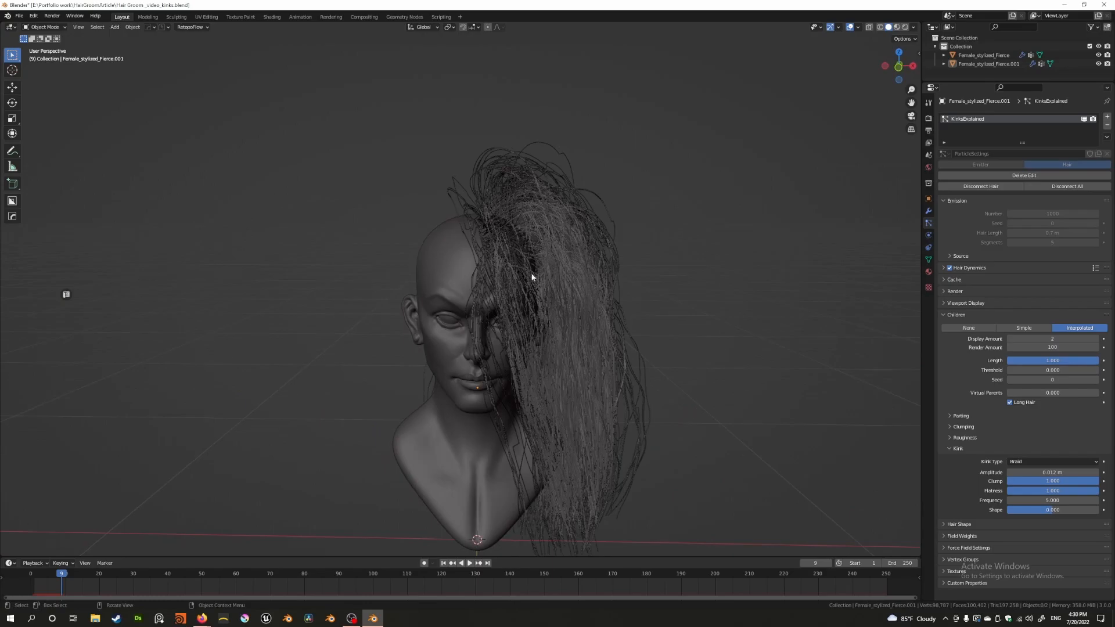
middle_click_drag(505, 249, 547, 210)
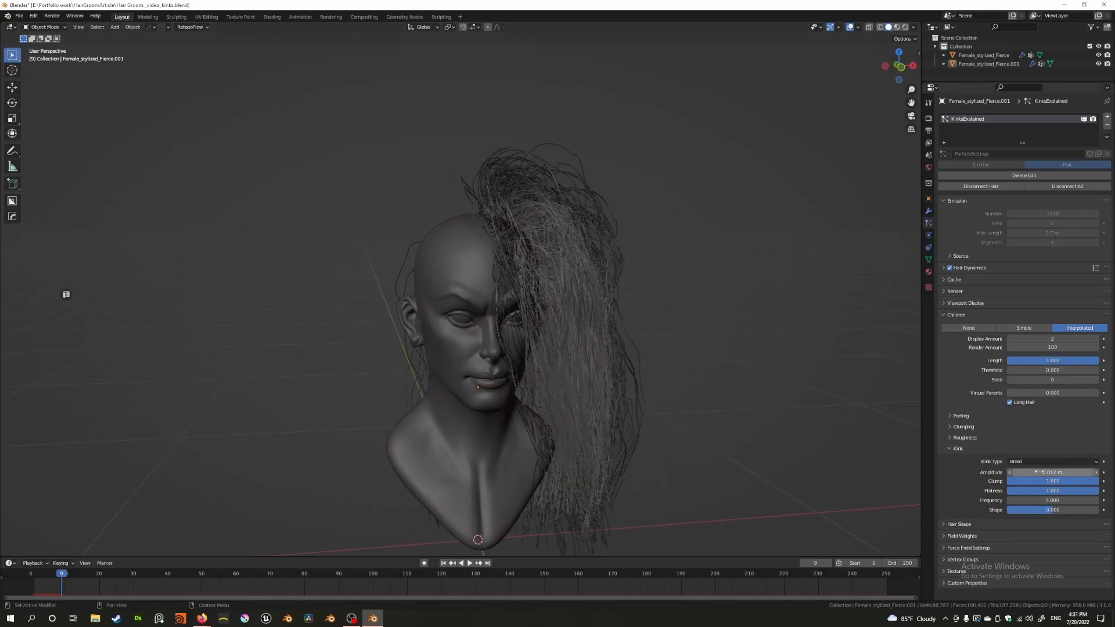
Step: Raise the braid amplitude to 0.024 m and check the hair around the face
left_click_drag(1051, 472, 1073, 472)
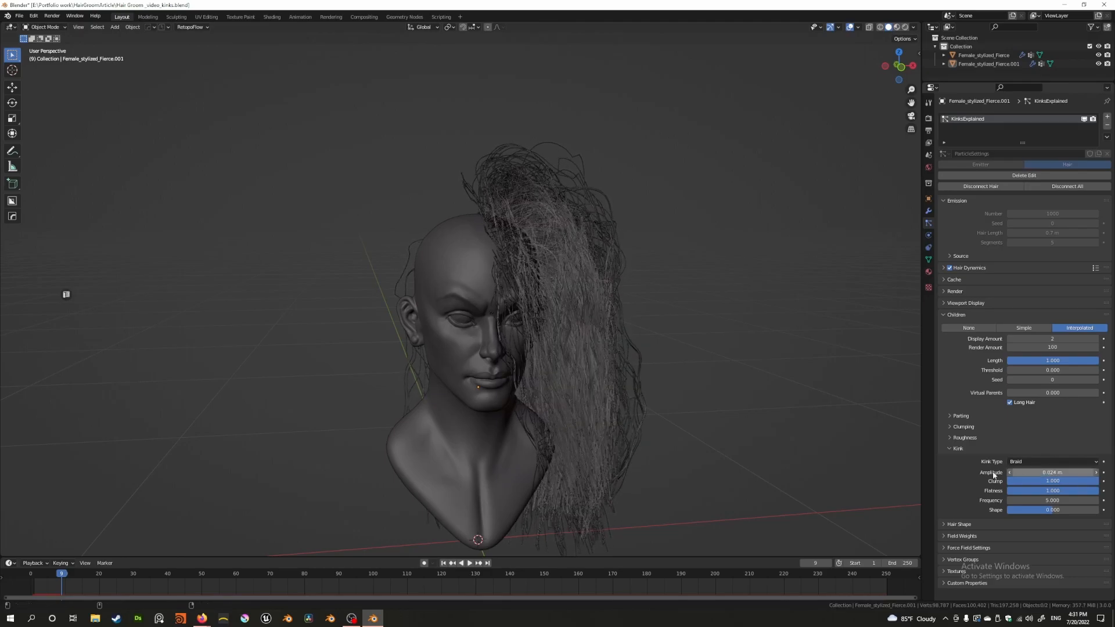
middle_click_drag(613, 333, 585, 350)
middle_click_drag(617, 405, 638, 383)
Step: Set the children display amount to 10 and preview the back of the hair in rendered shading
key("a")
left_click(1013, 339)
type("10")
key("Return")
left_click(712, 393)
middle_click_drag(712, 393, 557, 463)
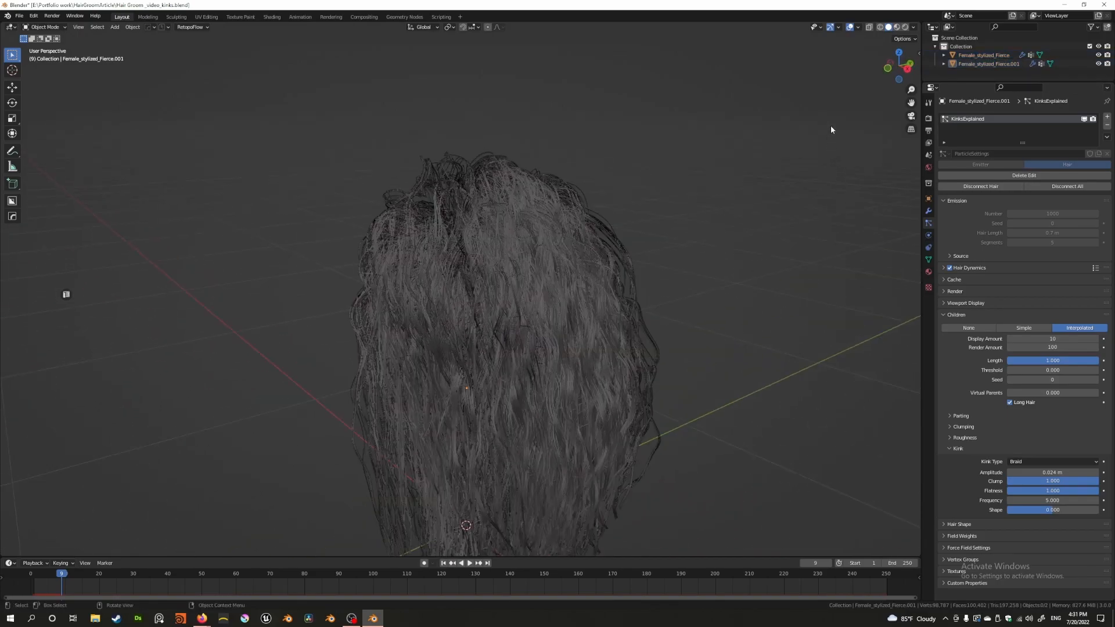
left_click(906, 27)
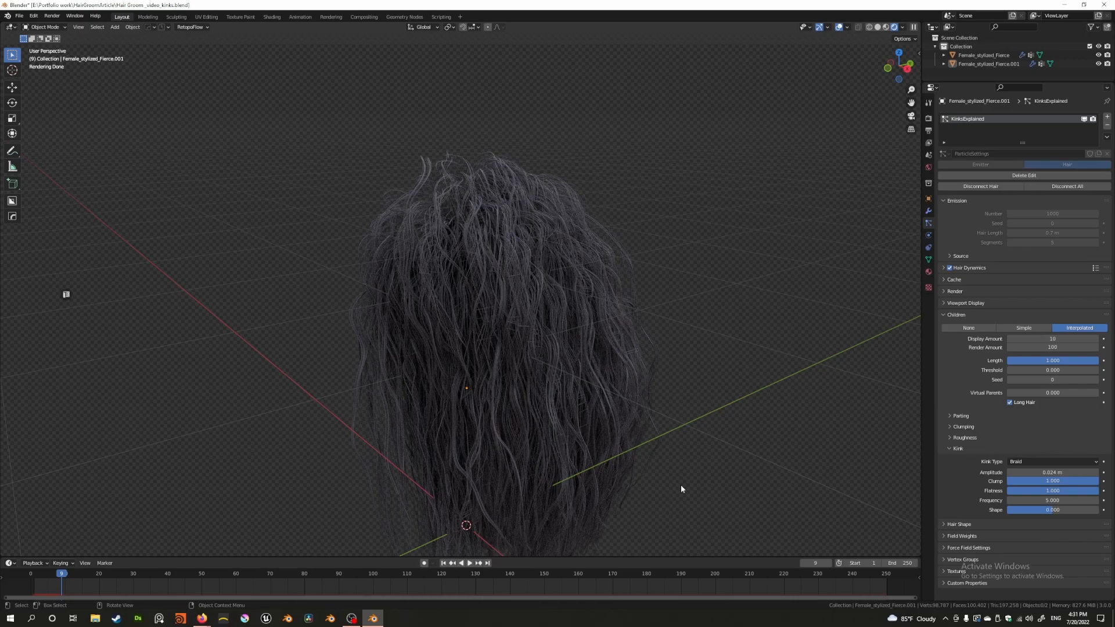
Step: Lower the kink clump to 0 and return to solid shading to inspect the back of the hair
left_click_drag(1080, 480, 1022, 480)
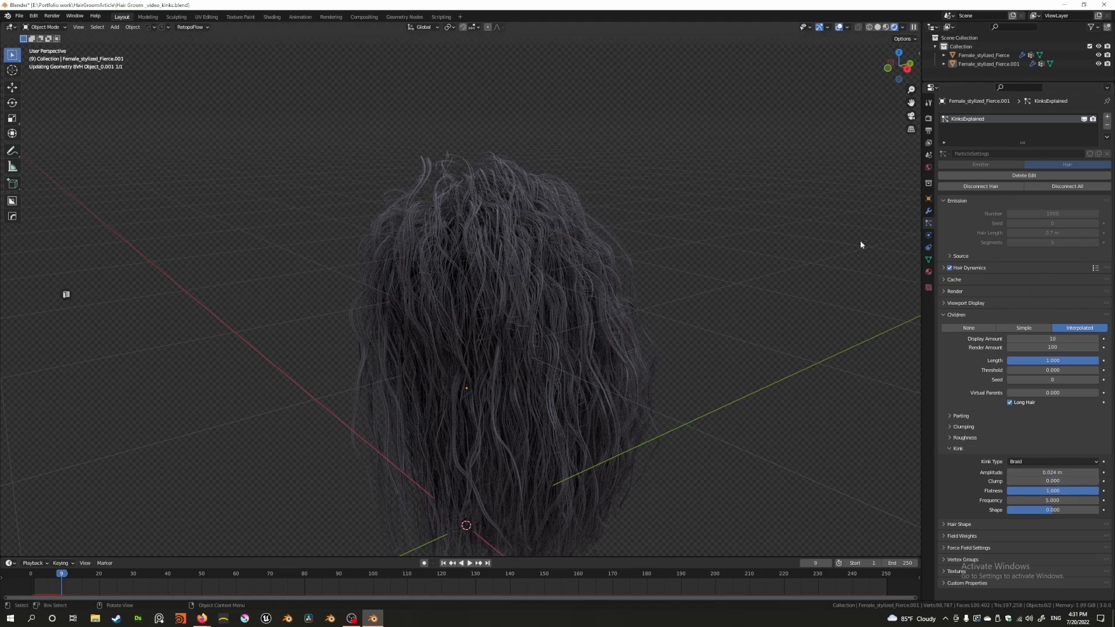
left_click(878, 27)
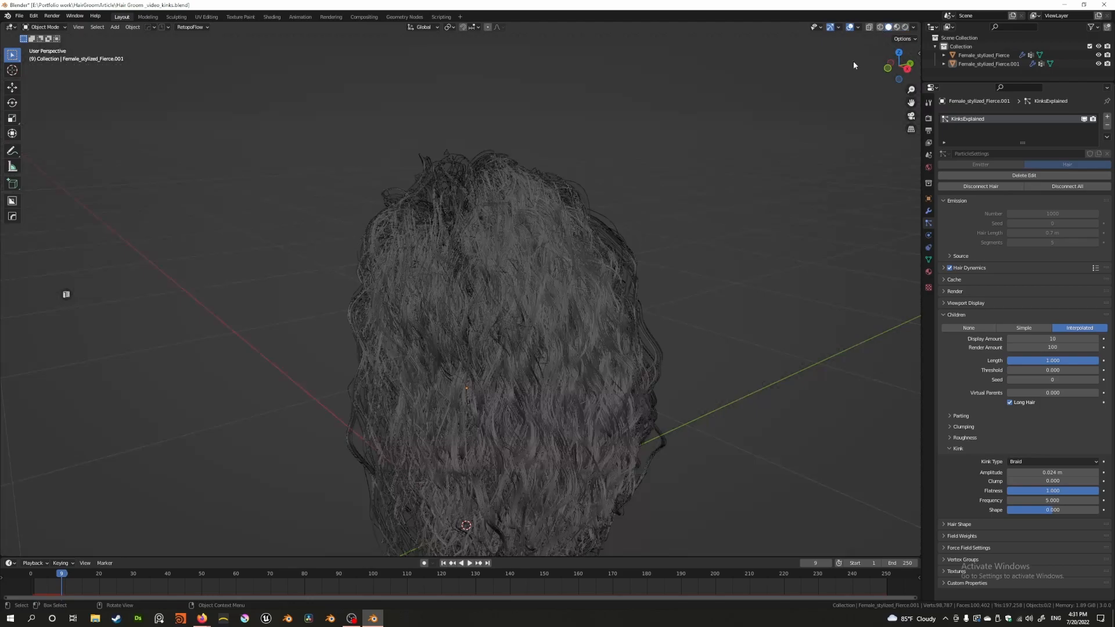
middle_click_drag(523, 365, 512, 361)
middle_click_drag(555, 399, 476, 318)
scroll(580, 349, "down", 6)
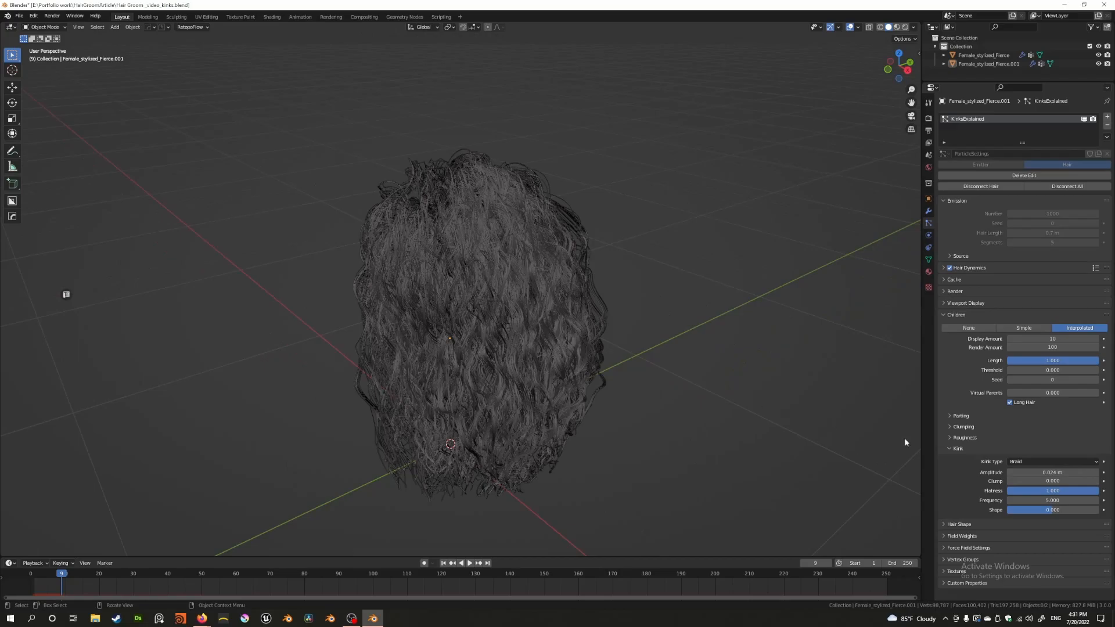
Step: Set the kink clump to 1 and the braid frequency to 10
left_click(1010, 483)
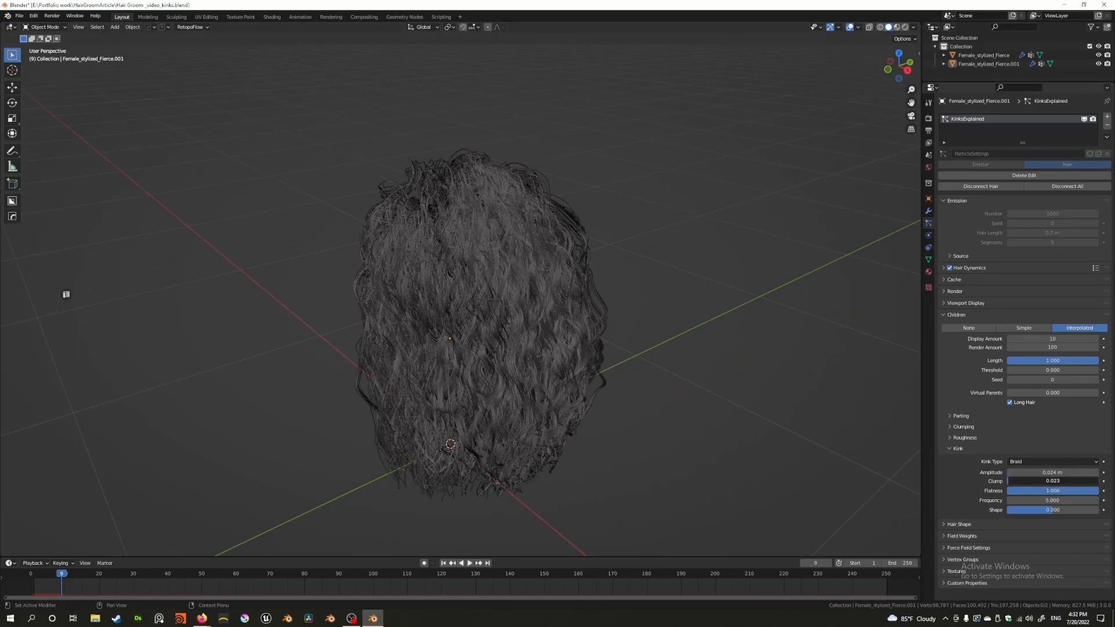
left_click_drag(1099, 484, 1077, 477)
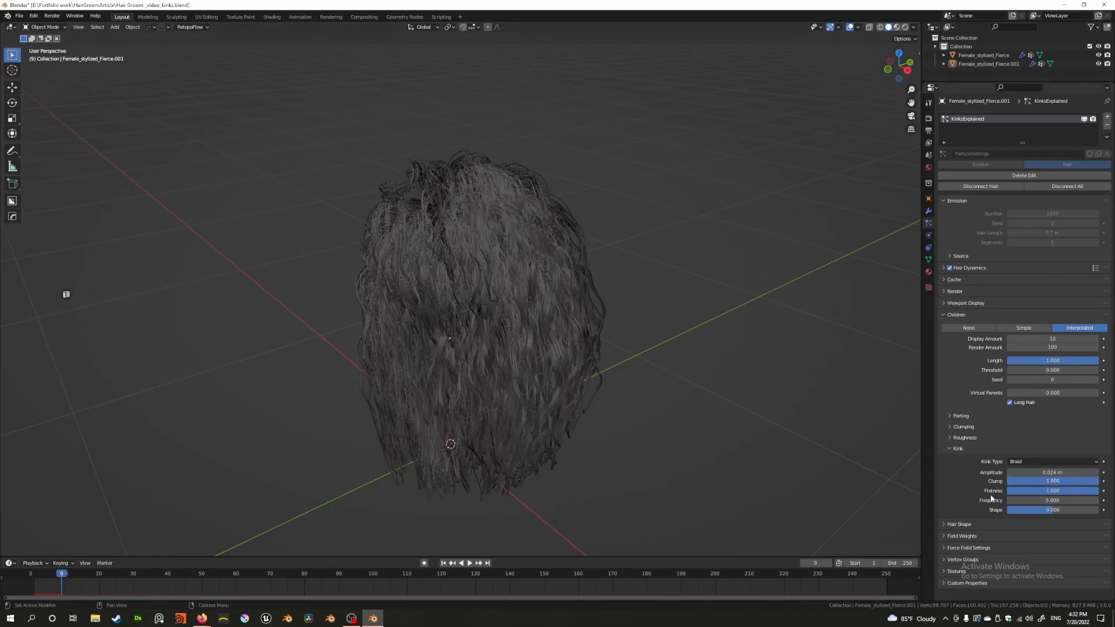
left_click(1048, 500)
key("Return")
Step: Examine the braided strands up close beside the face, along the side and on top of the head
middle_click_drag(490, 425, 446, 374)
middle_click_drag(471, 443, 461, 449)
middle_click_drag(461, 450, 475, 350, "shift")
scroll(464, 381, "up", 2)
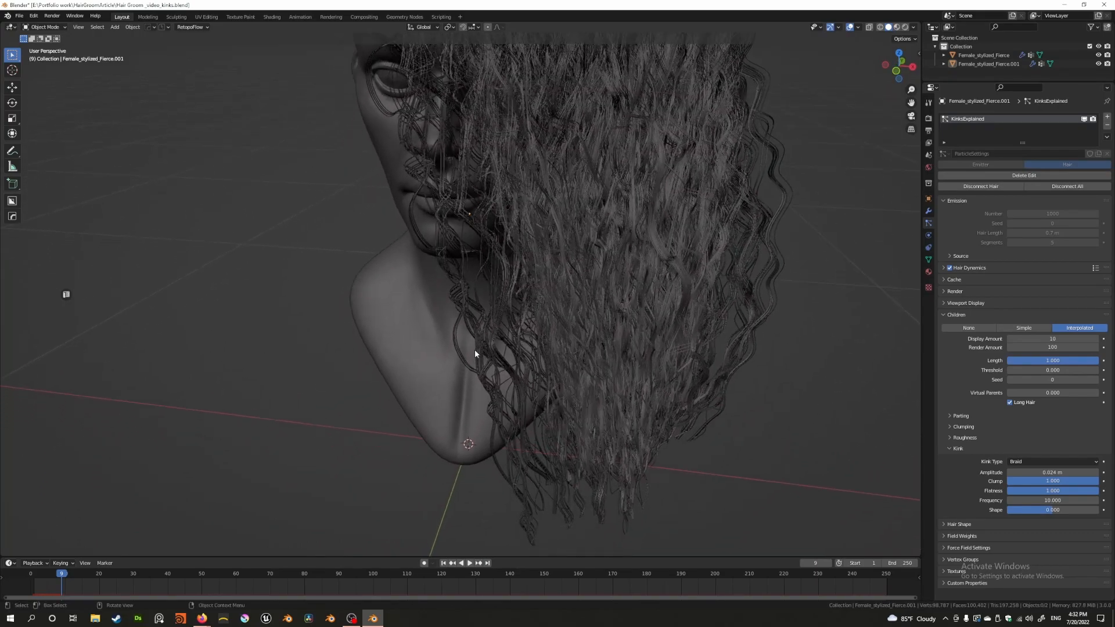
middle_click_drag(504, 414, 448, 401)
middle_click_drag(453, 351, 422, 361)
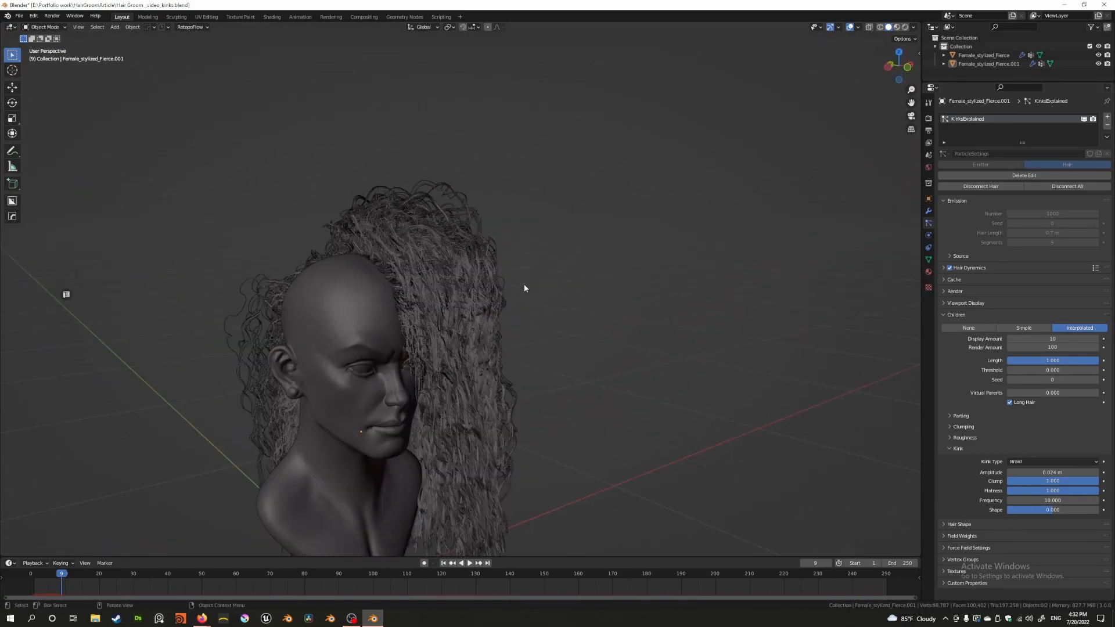
scroll(524, 285, "up", 1)
middle_click_drag(525, 285, 604, 482, "shift")
scroll(590, 456, "up", 4)
middle_click_drag(579, 434, 501, 195, "shift")
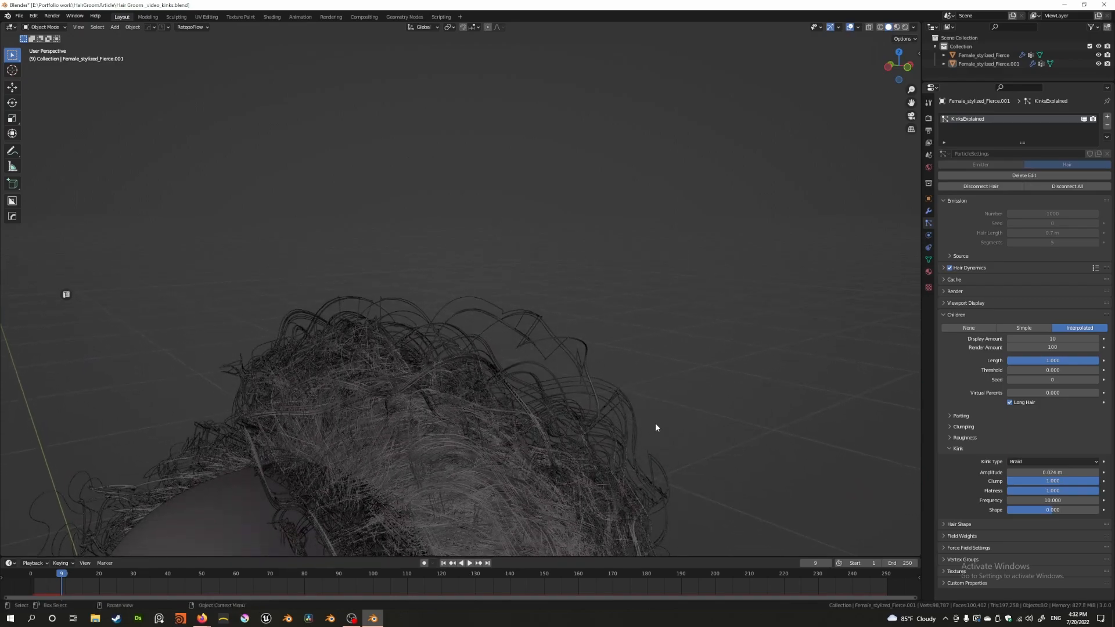
middle_click_drag(529, 297, 638, 340)
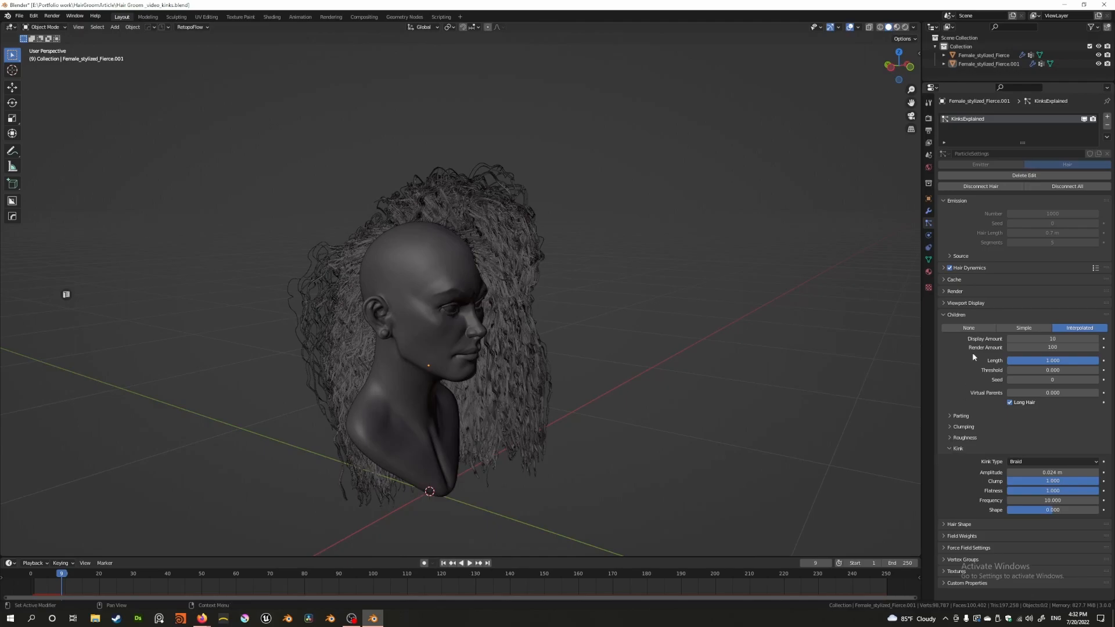
Step: Expand the hair's viewport display and render settings, and set the viewport strand steps to 2
left_click(946, 303)
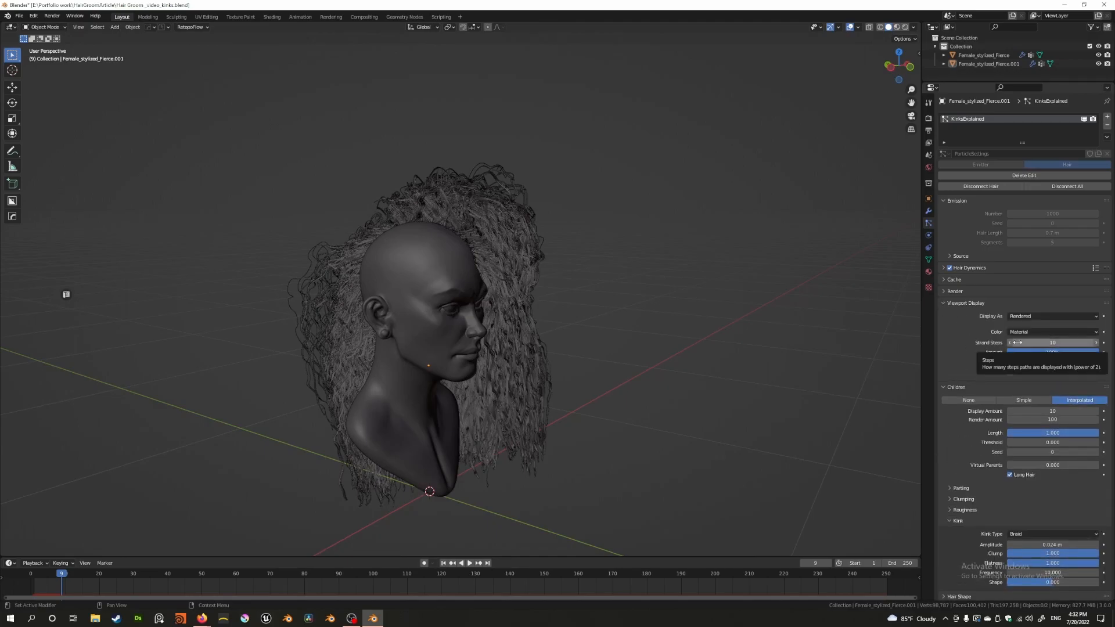
left_click(942, 291)
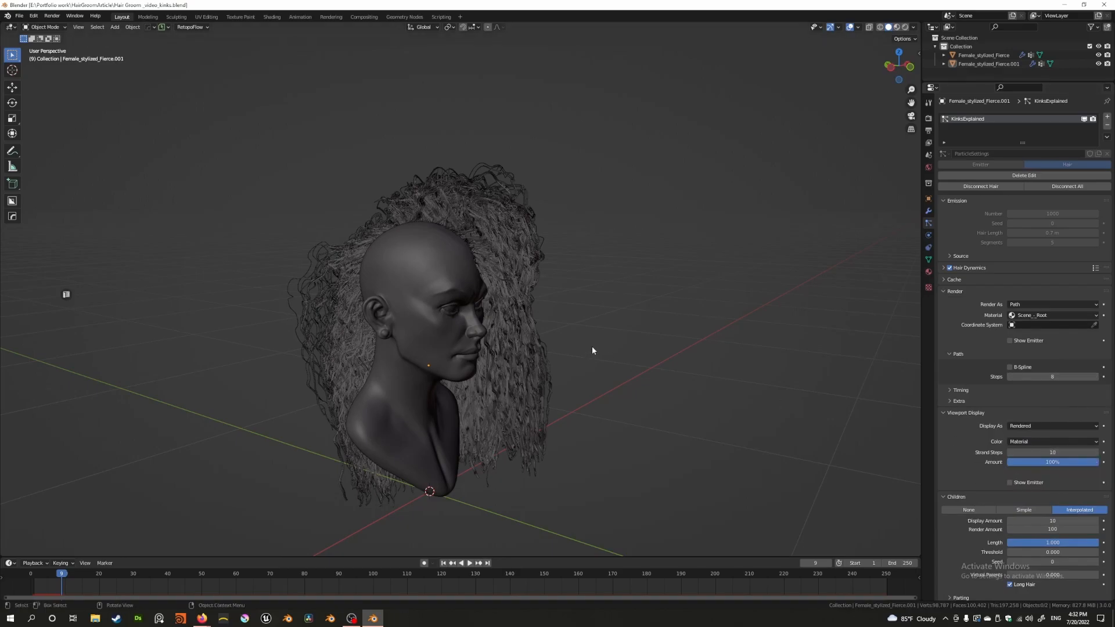
scroll(573, 332, "up", 2)
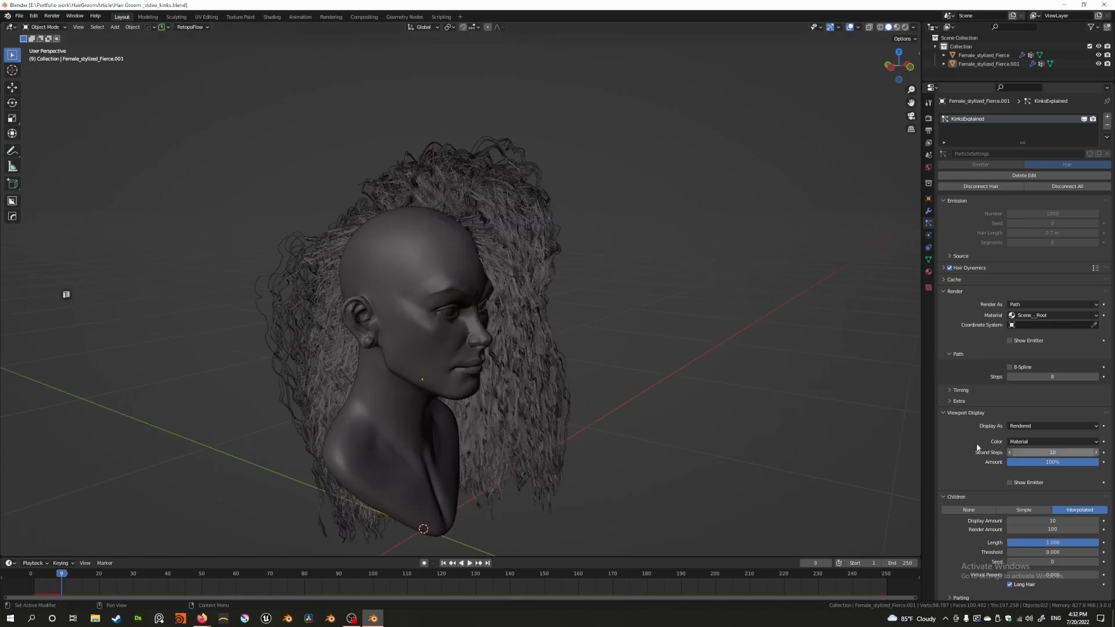
left_click(1039, 452)
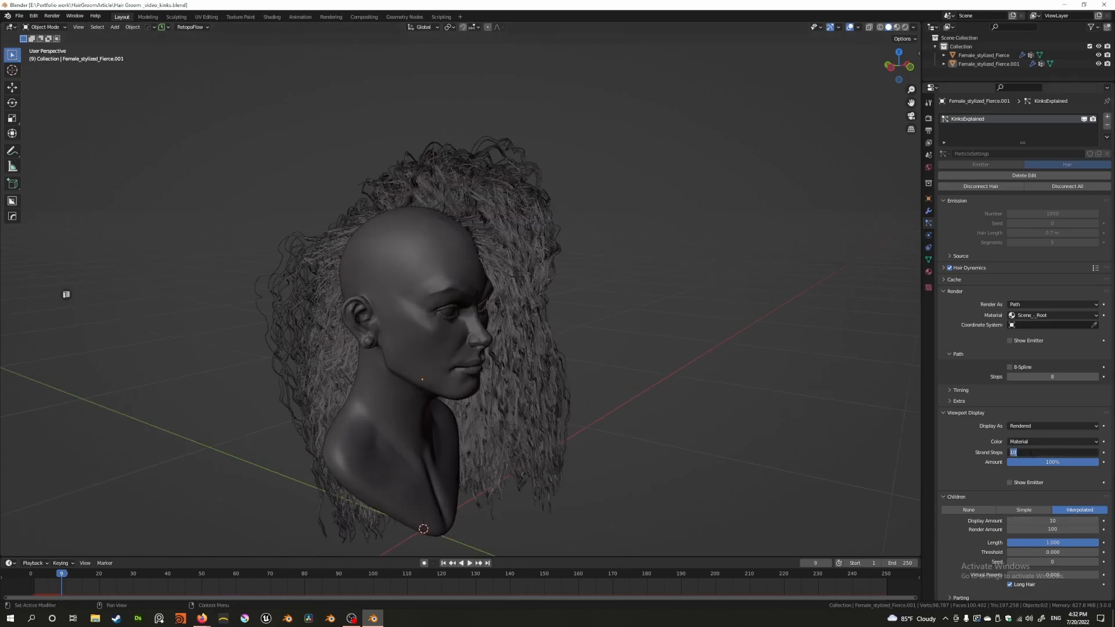
type("2")
key("Return")
middle_click_drag(491, 335, 463, 205)
middle_click_drag(573, 451, 575, 368)
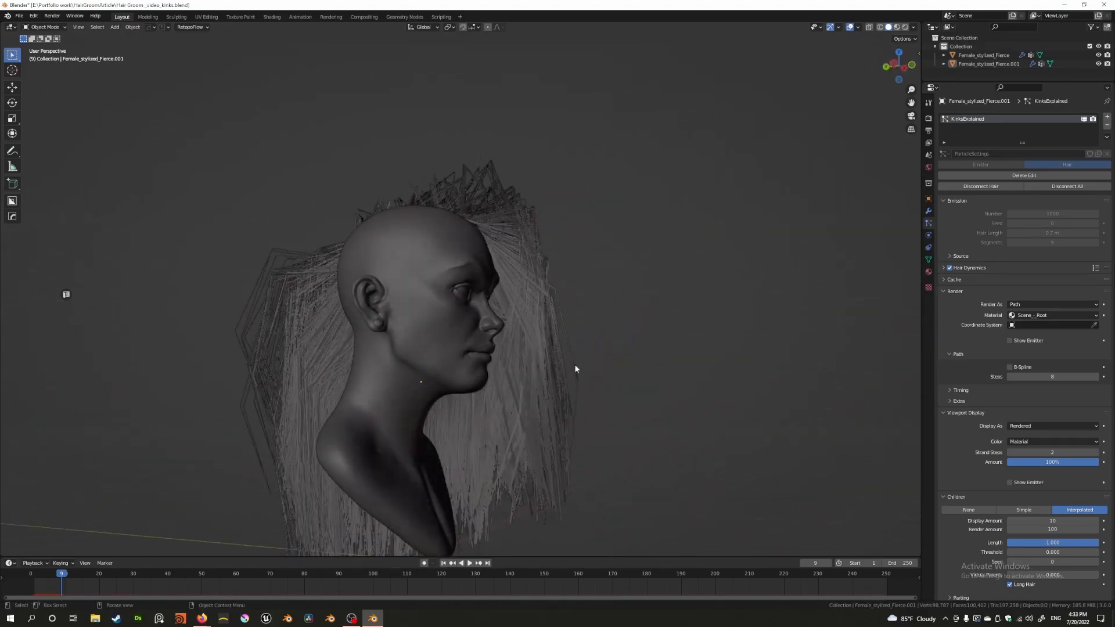
Step: Raise the viewport strand steps one at a time to 7, and set them to 10
left_click(1096, 452)
left_click(1096, 453)
left_click(1096, 453)
left_click(1096, 453)
left_click(1096, 453)
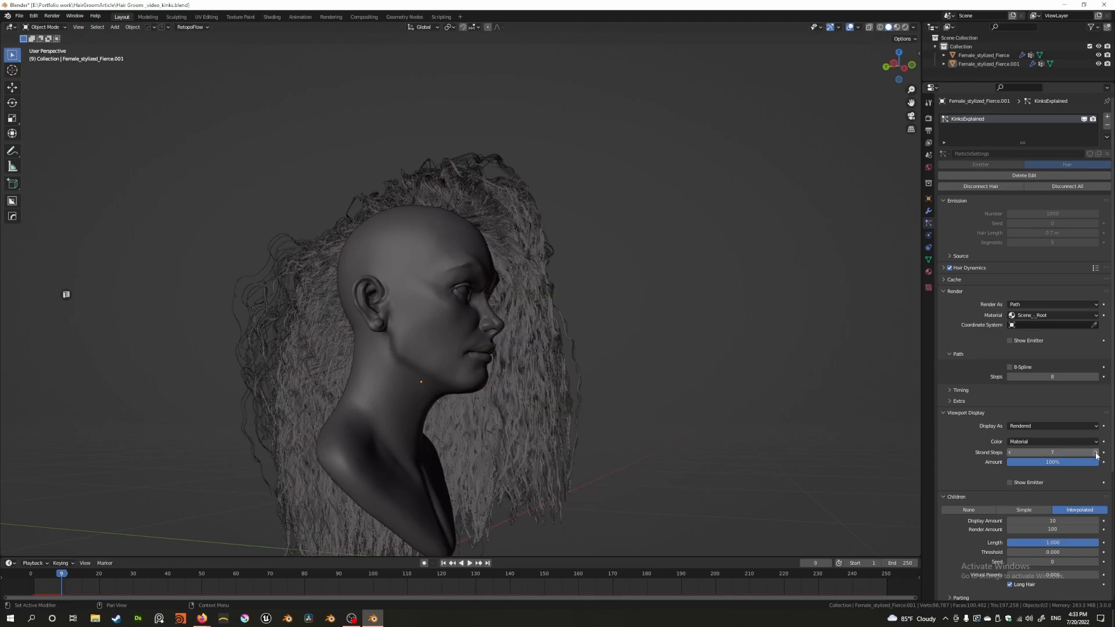
double_click(1095, 453)
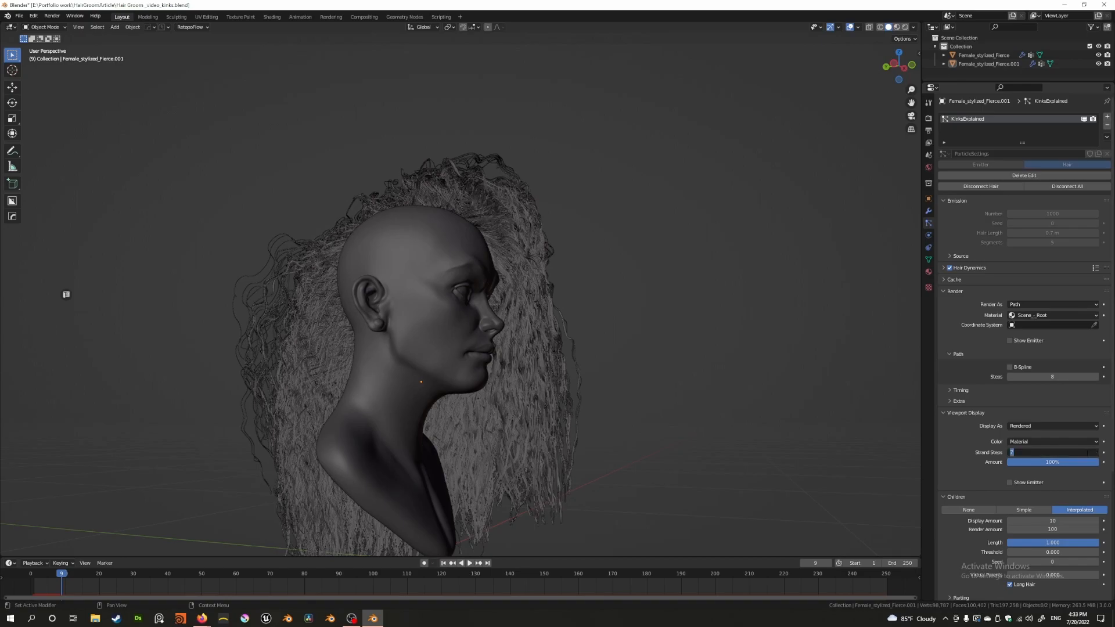
key("Return")
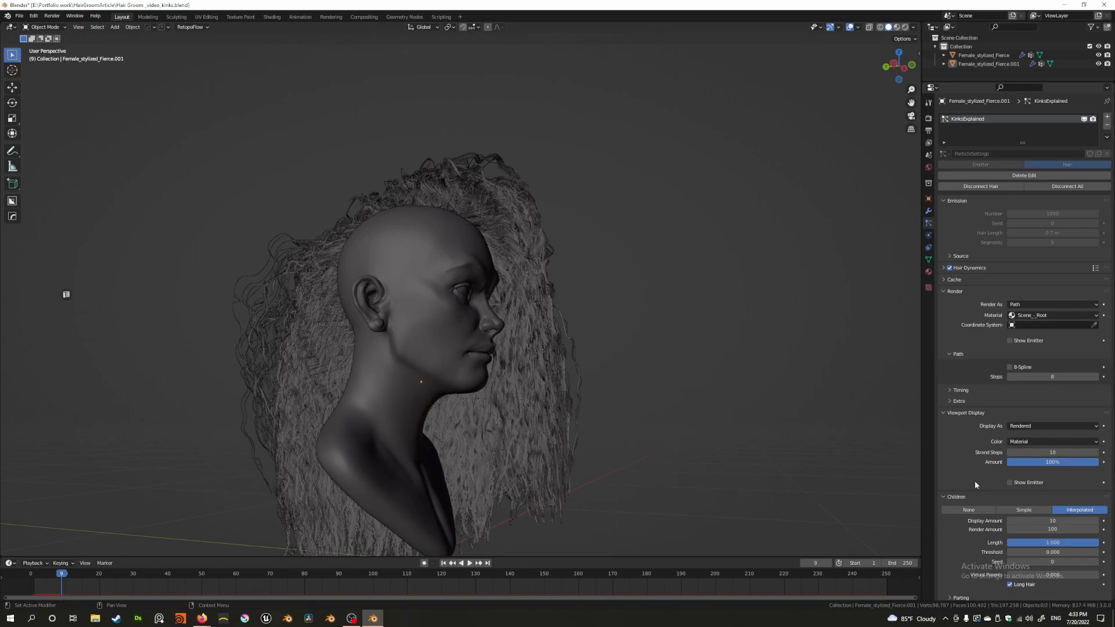
double_click(1064, 452)
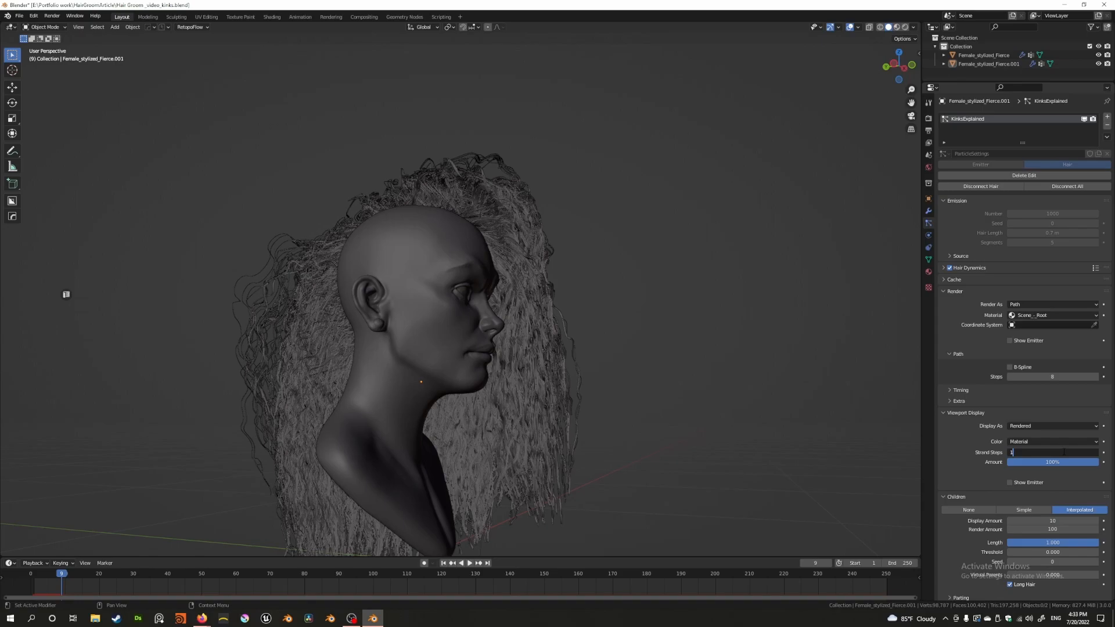
key("Escape")
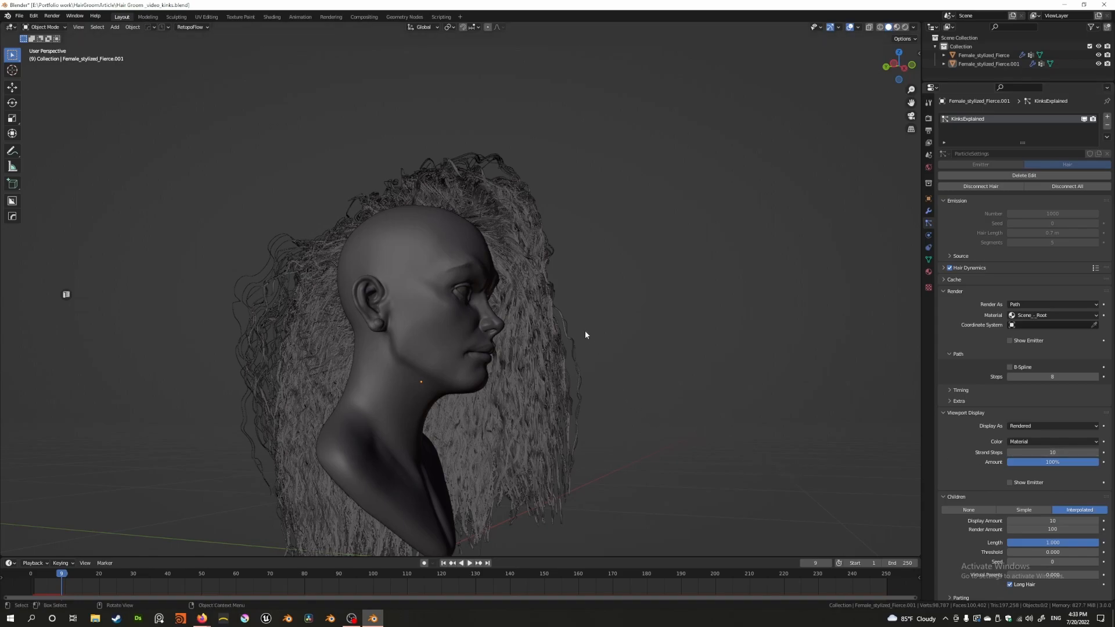
middle_click_drag(587, 313, 614, 356)
double_click(1052, 451)
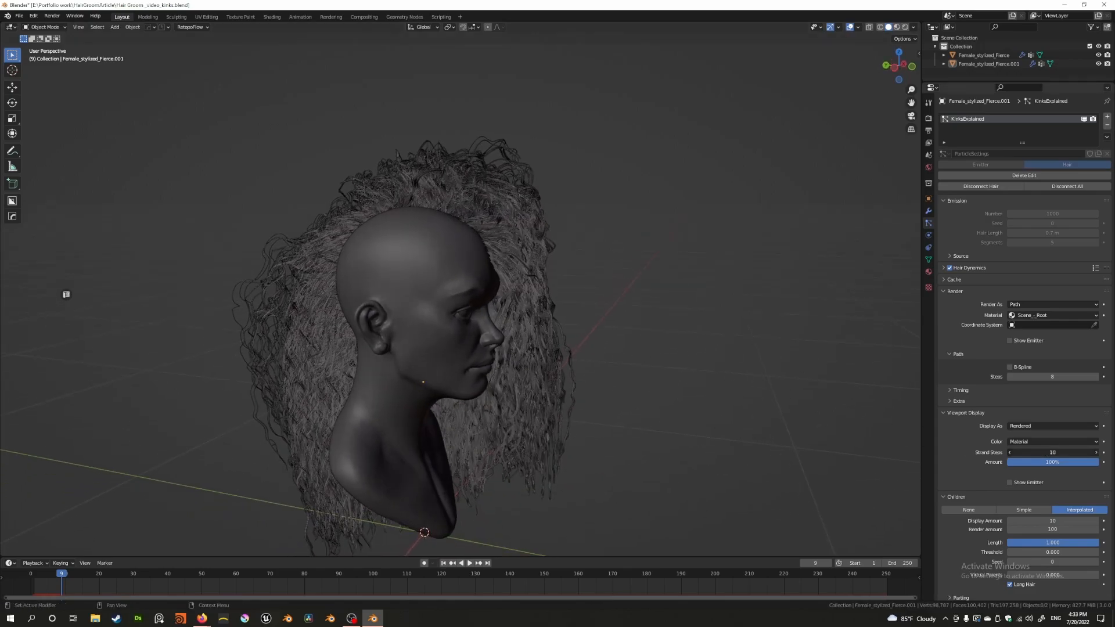
left_click(960, 460)
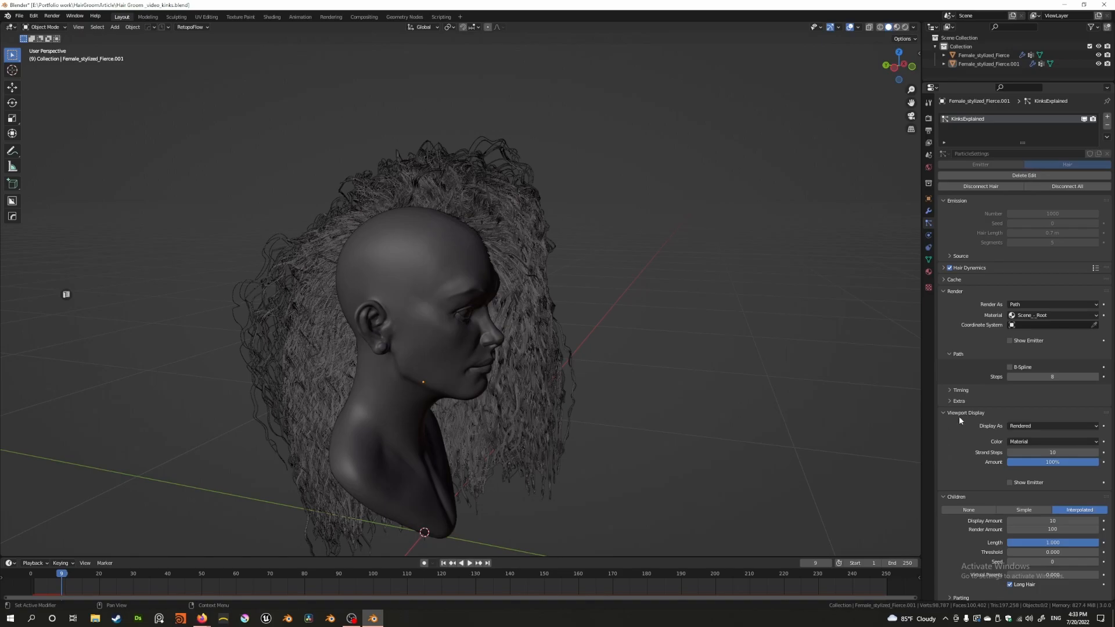
Step: Set the viewport strand steps to 8, check the hair, and collapse the render and viewport display settings
middle_click_drag(655, 330, 764, 385)
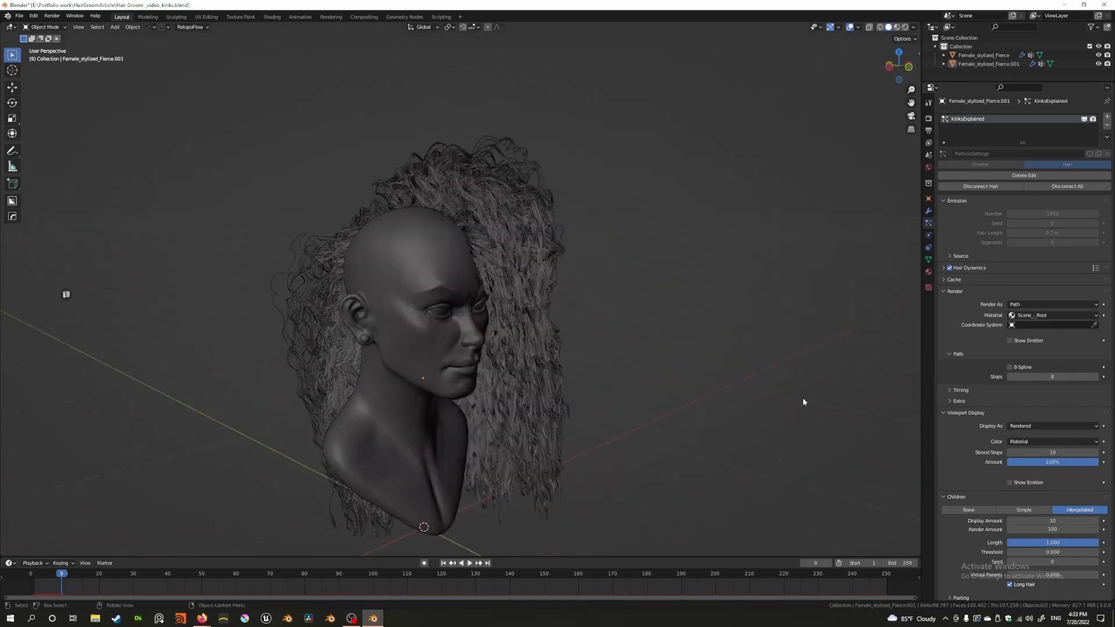
left_click(1052, 453)
type("8")
key("Return")
middle_click_drag(730, 301, 470, 284)
scroll(544, 341, "up", 3)
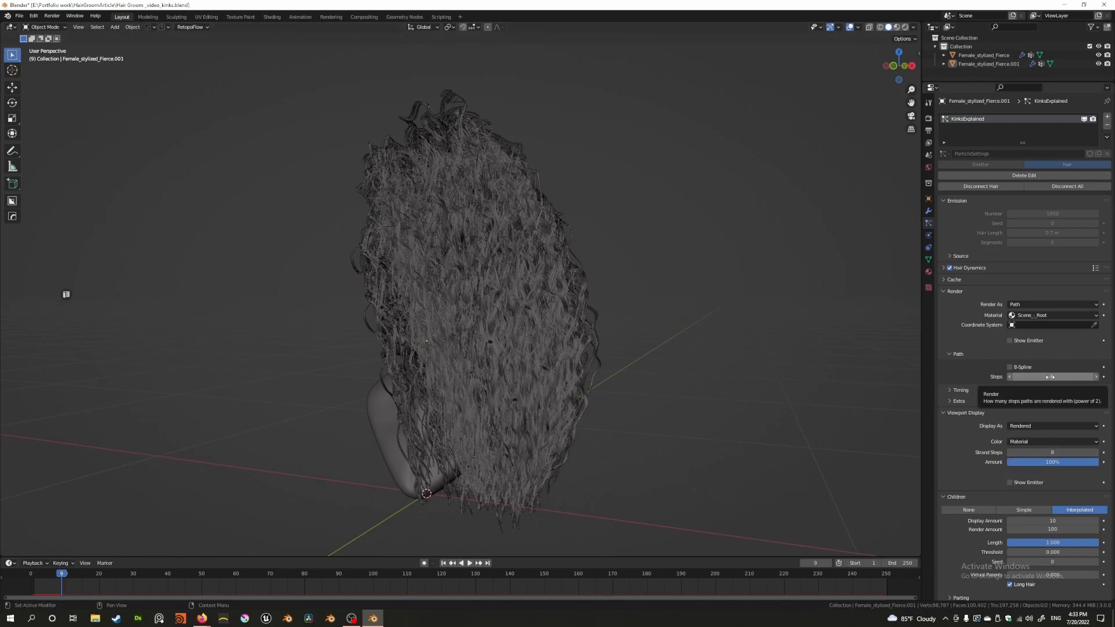
middle_click_drag(507, 305, 598, 330)
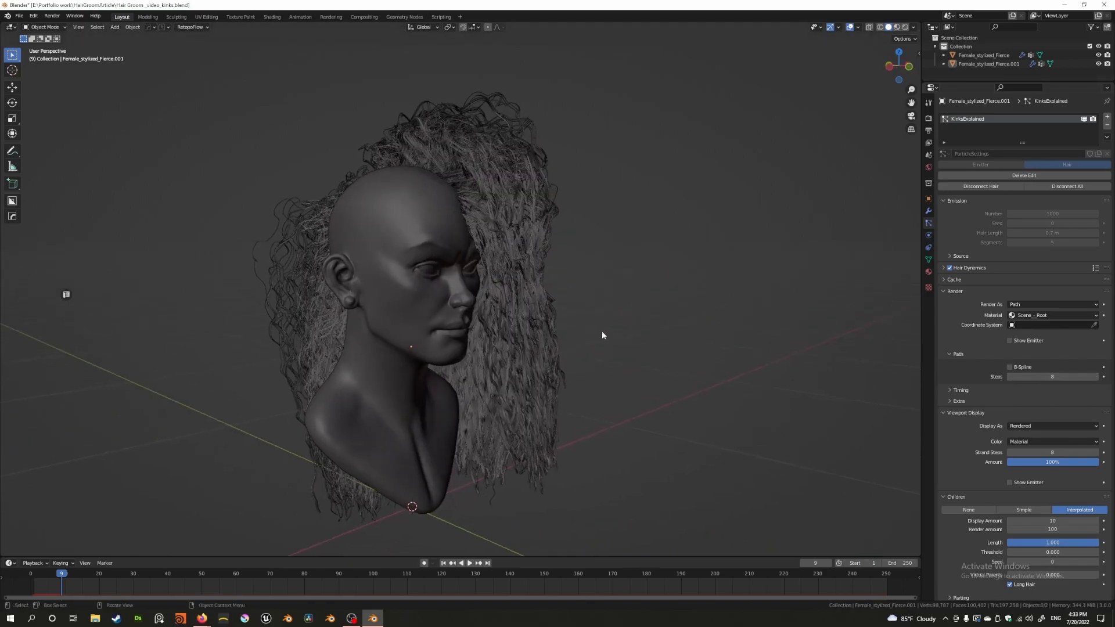
left_click(942, 291)
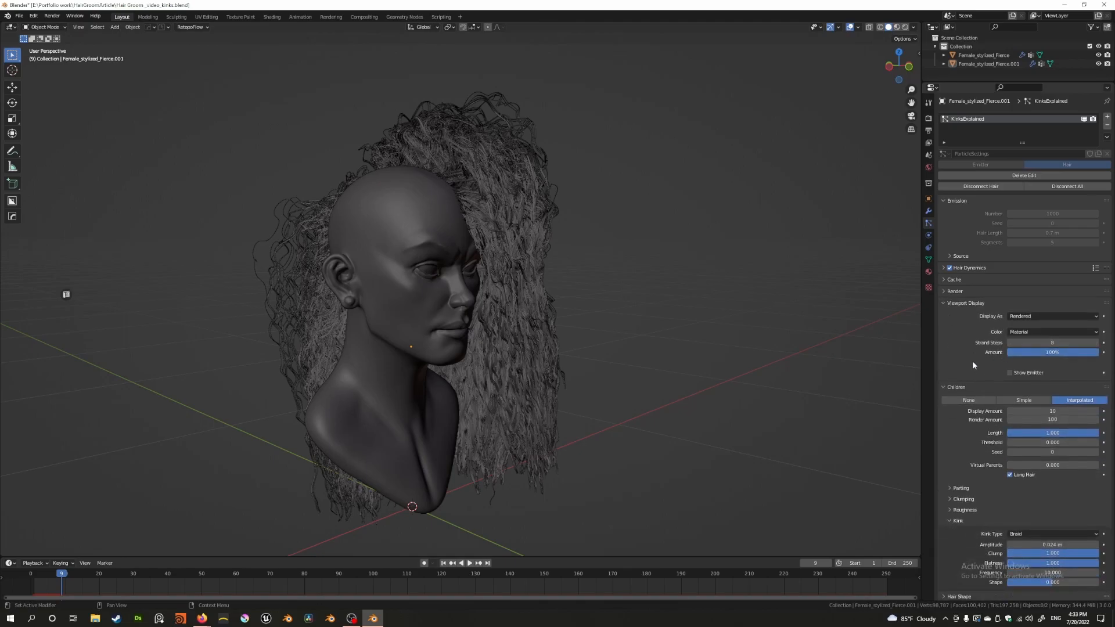
left_click(944, 303)
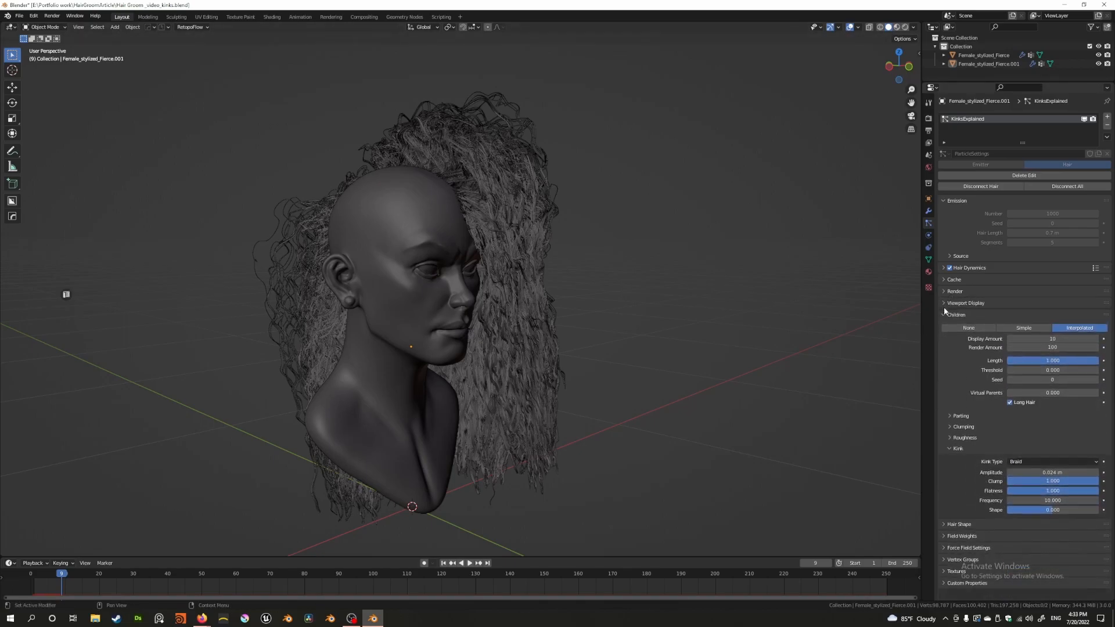
Step: Set the braid amplitude to 0.2 m
left_click(1031, 472)
type("0.2")
key("Return")
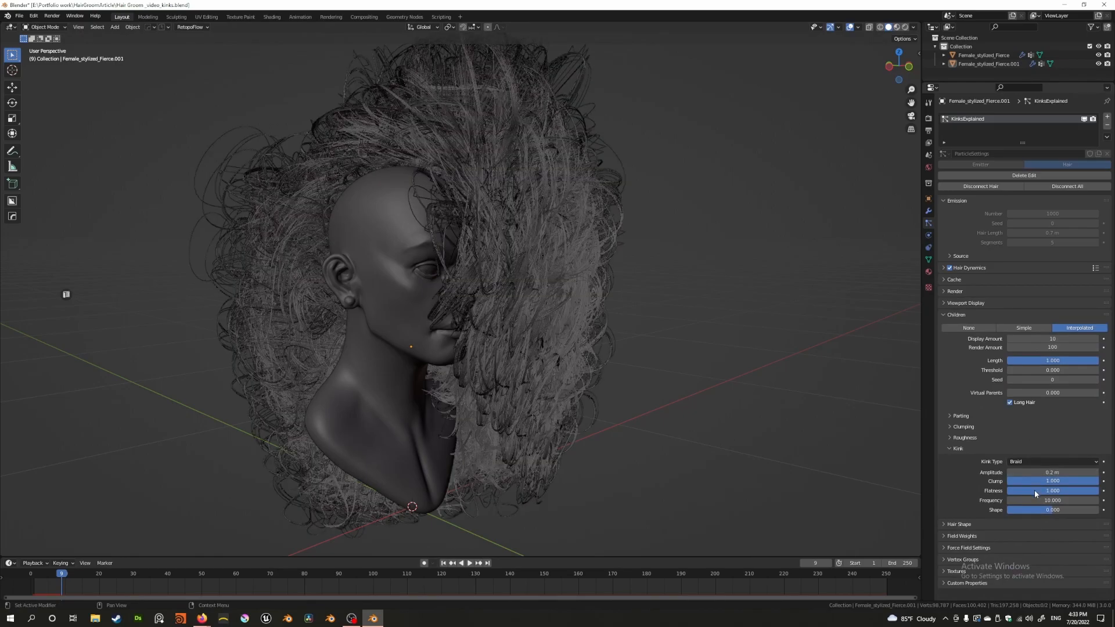
Step: Lower the braid frequency to 2 and switch the hair's kink type to Spiral
left_click_drag(1033, 501, 1011, 501)
left_click(1026, 463)
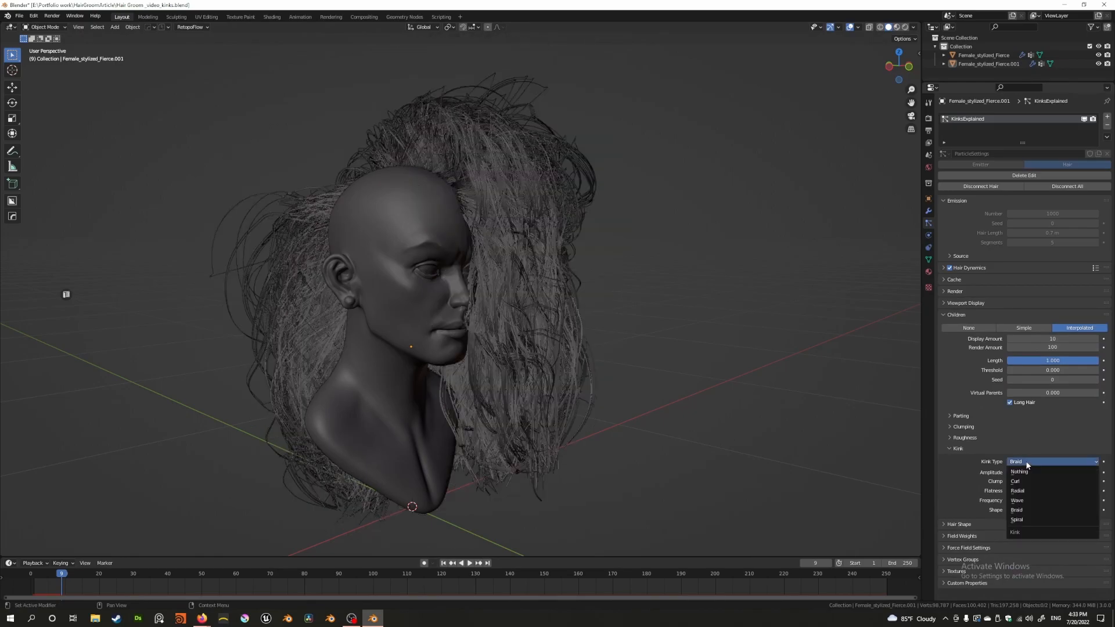
left_click(1025, 518)
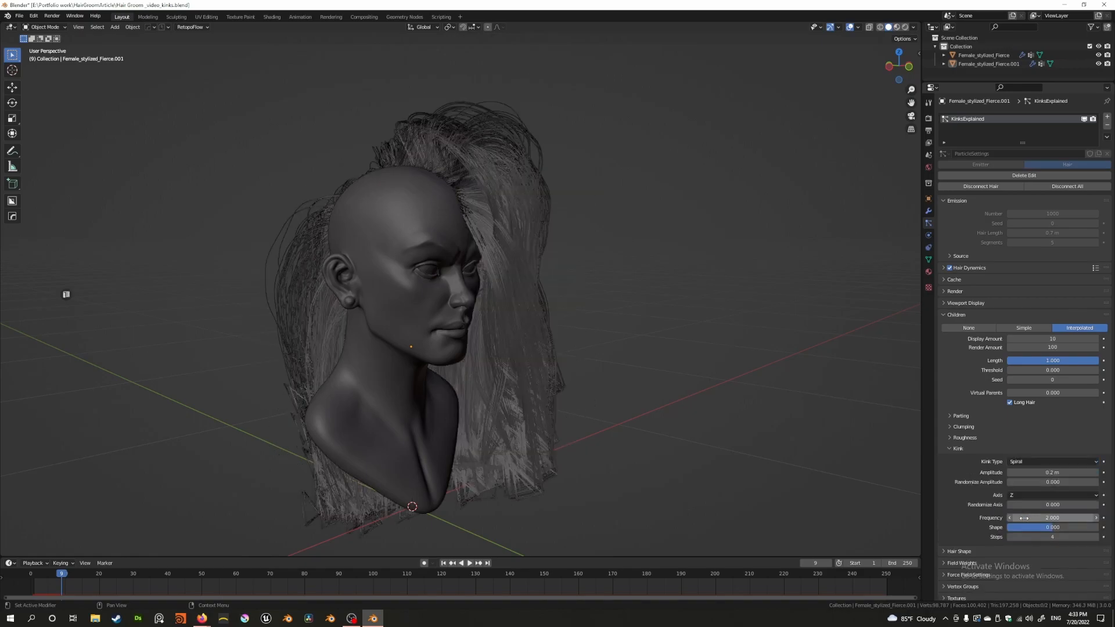
middle_click_drag(716, 398, 671, 388)
middle_click_drag(569, 372, 627, 371)
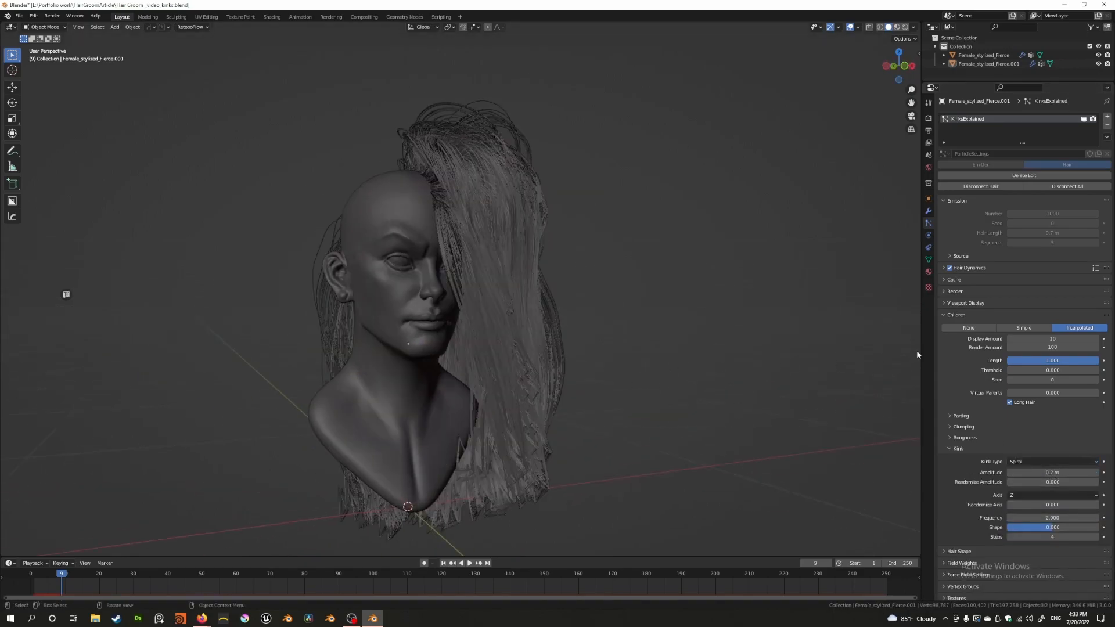
Step: Inspect the spiral kinks at the hair tips up close and select the hair-bearing scalp mesh
left_click(945, 303)
left_click(943, 303)
left_click(943, 314)
middle_click_drag(527, 398, 599, 340)
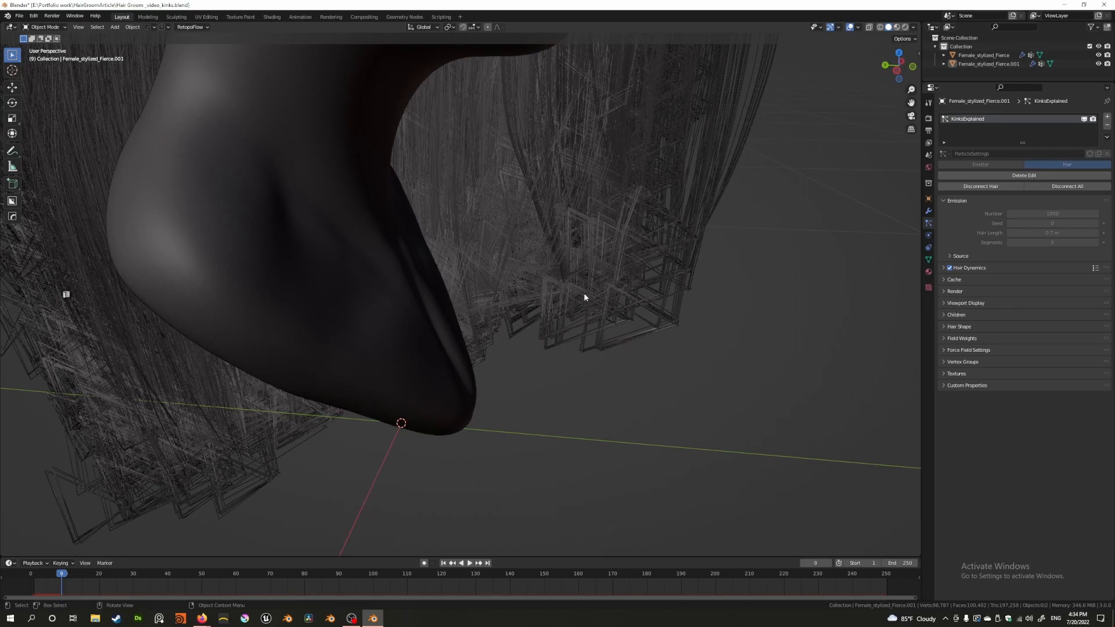
scroll(574, 294, "down", 8)
middle_click_drag(511, 275, 464, 276)
left_click(461, 169)
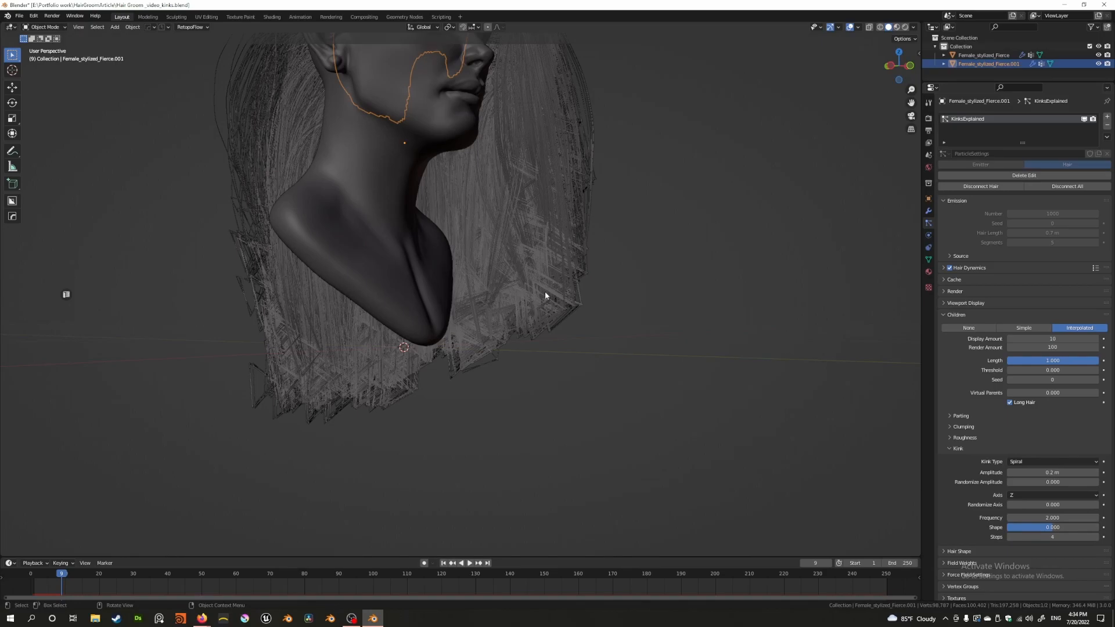
Step: Set the spiral amplitude to 0.309 m and save the file
mouse_move(1051, 472)
left_mouse_down()
mouse_move(1086, 472)
mouse_move(1072, 472)
left_mouse_up()
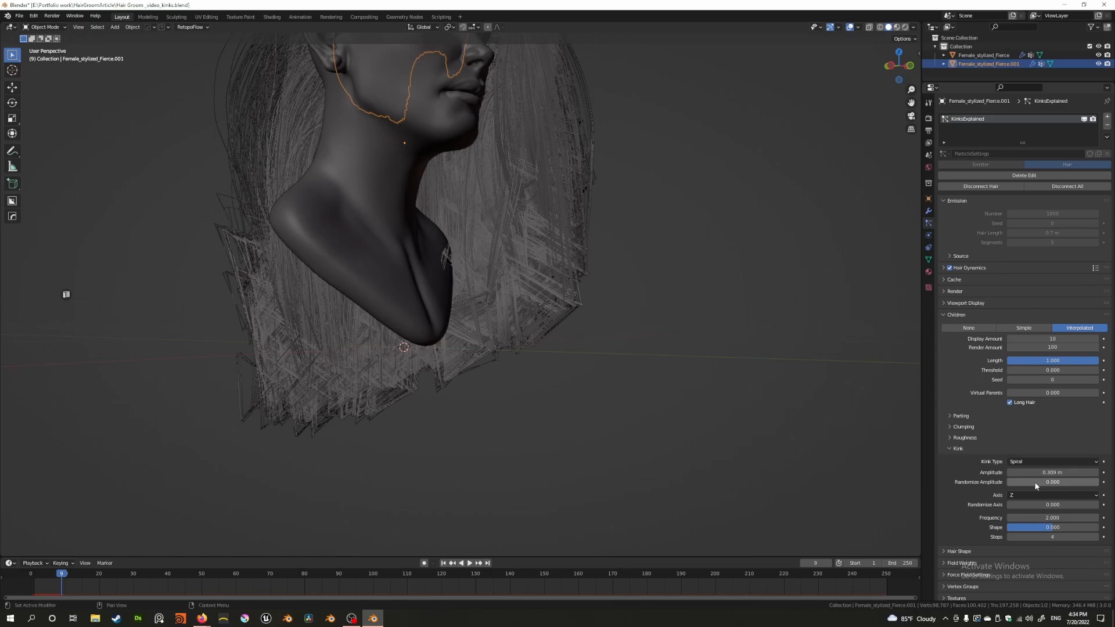
mouse_move(1027, 481)
left_mouse_down()
mouse_move(1108, 481)
mouse_move(1010, 481)
left_mouse_up()
key("ctrl+s")
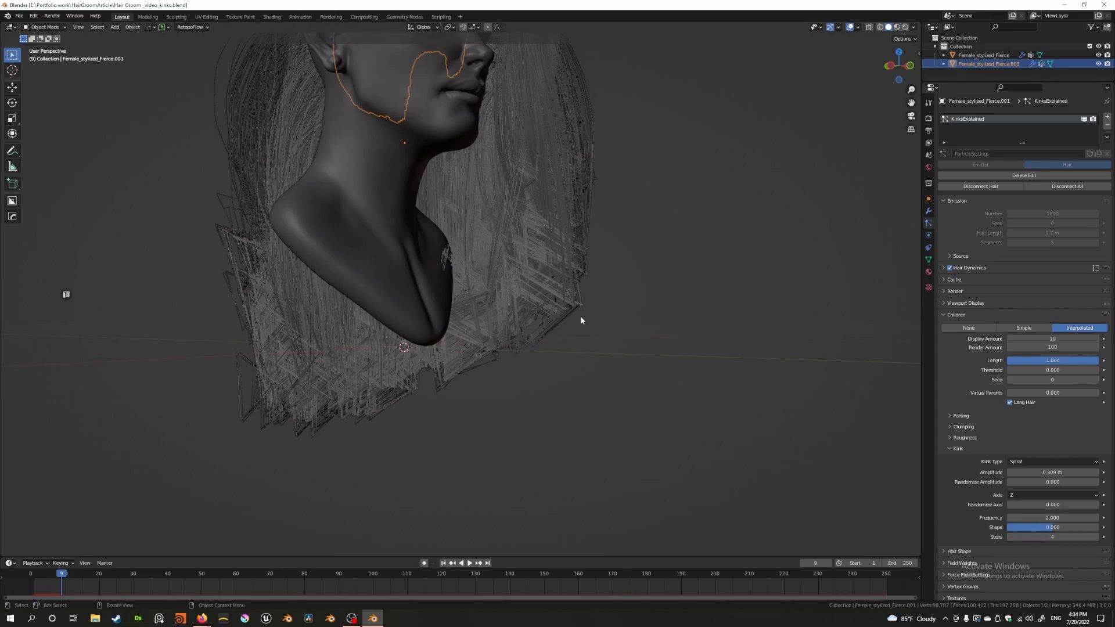
Step: Set the spiral kink steps to 100 and reduce the amplitude to 0.239 m
left_click_drag(1025, 537, 1095, 537)
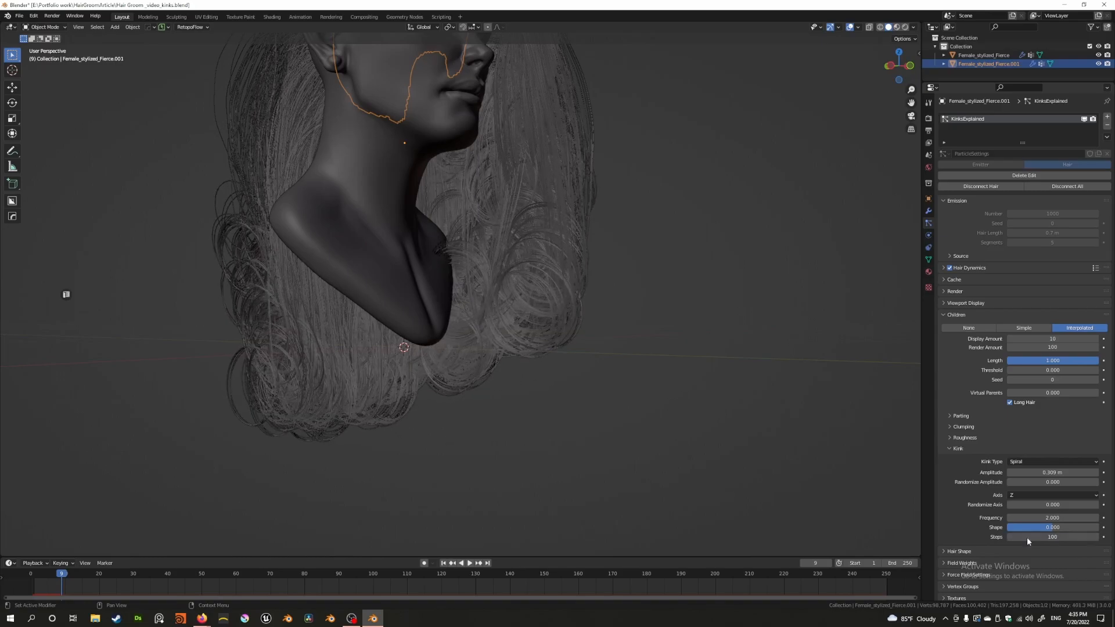
middle_click_drag(478, 356, 507, 366)
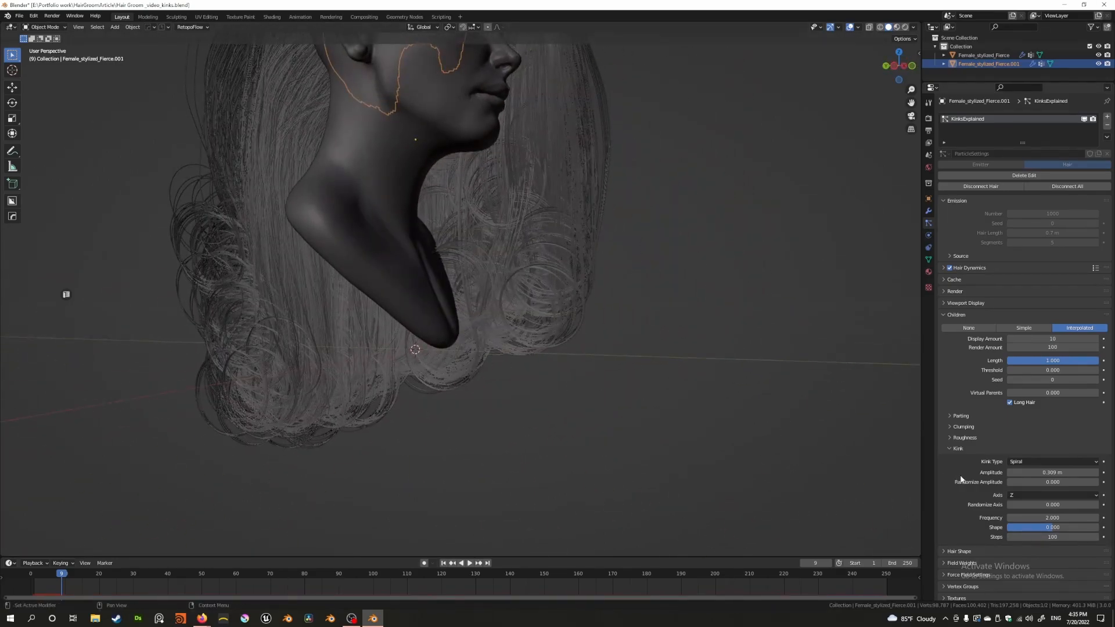
mouse_move(1052, 472)
left_mouse_down()
mouse_move(1016, 472)
mouse_move(1032, 472)
left_mouse_up()
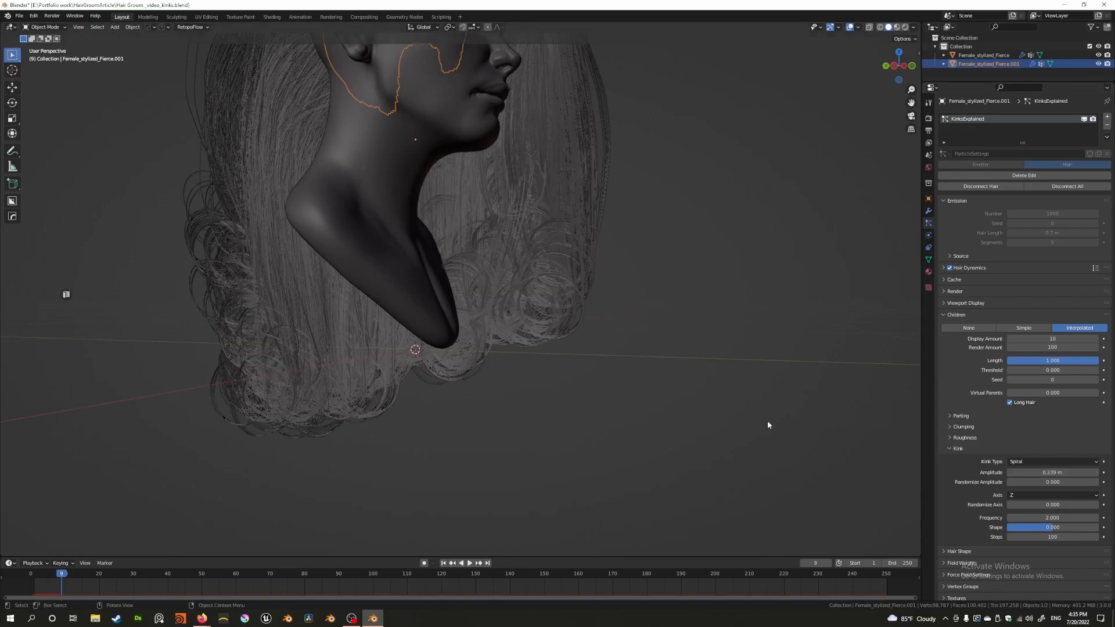
scroll(654, 382, "up", 2)
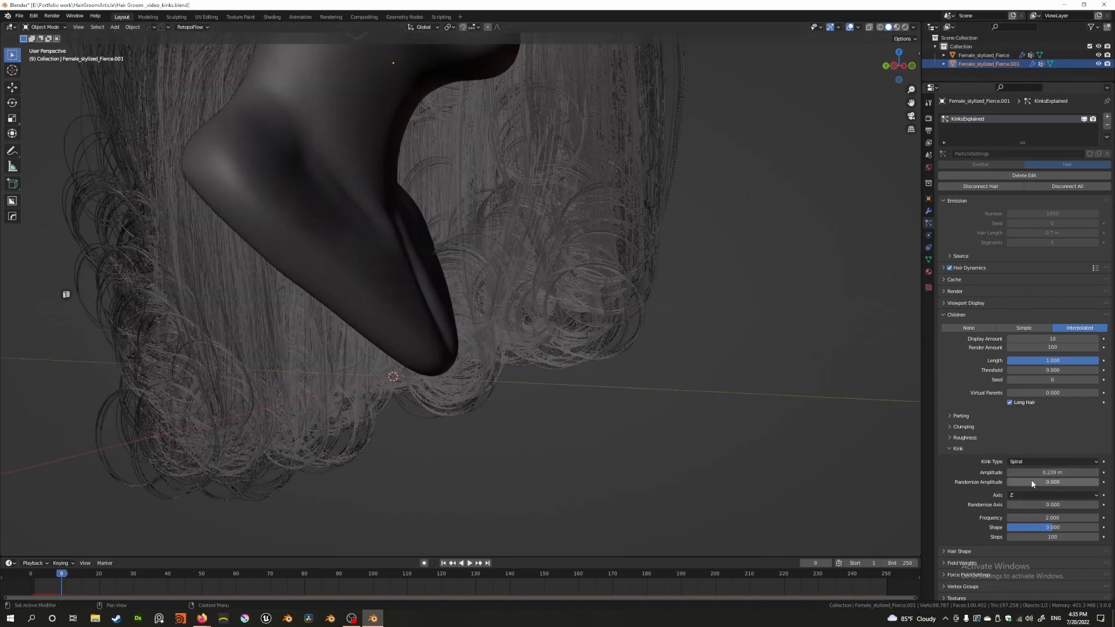
left_click_drag(1030, 485, 1007, 485)
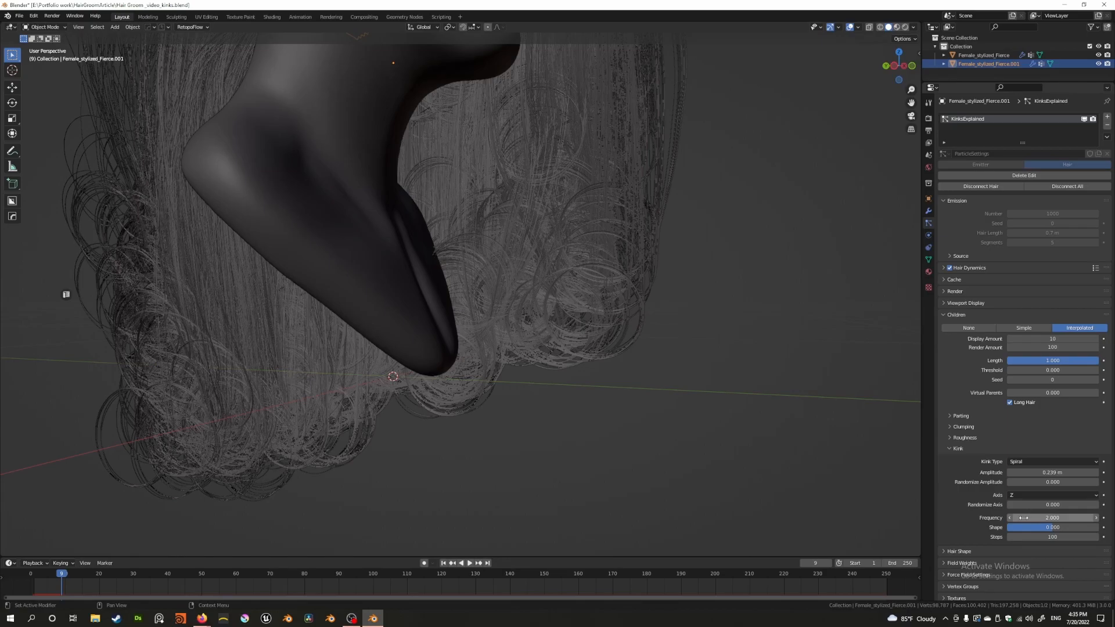
Step: Reduce the spiral frequency to 0
left_click_drag(1023, 517, 1023, 518)
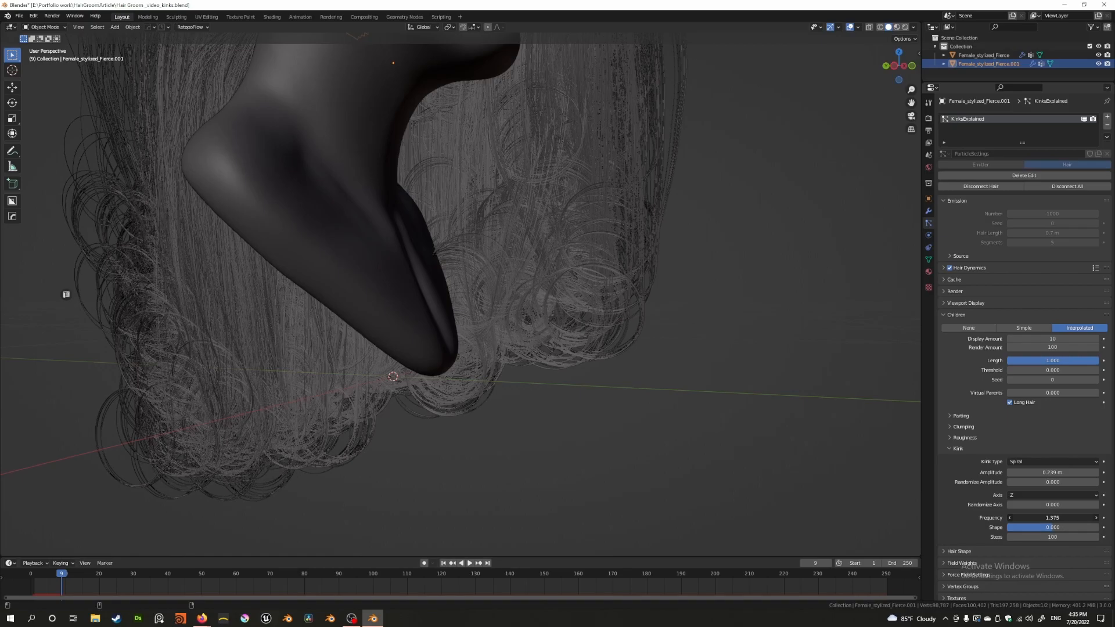
mouse_move(1058, 517)
left_mouse_down()
mouse_move(1079, 517)
mouse_move(1057, 517)
left_mouse_up()
left_click(1058, 518)
type("0")
key("Return")
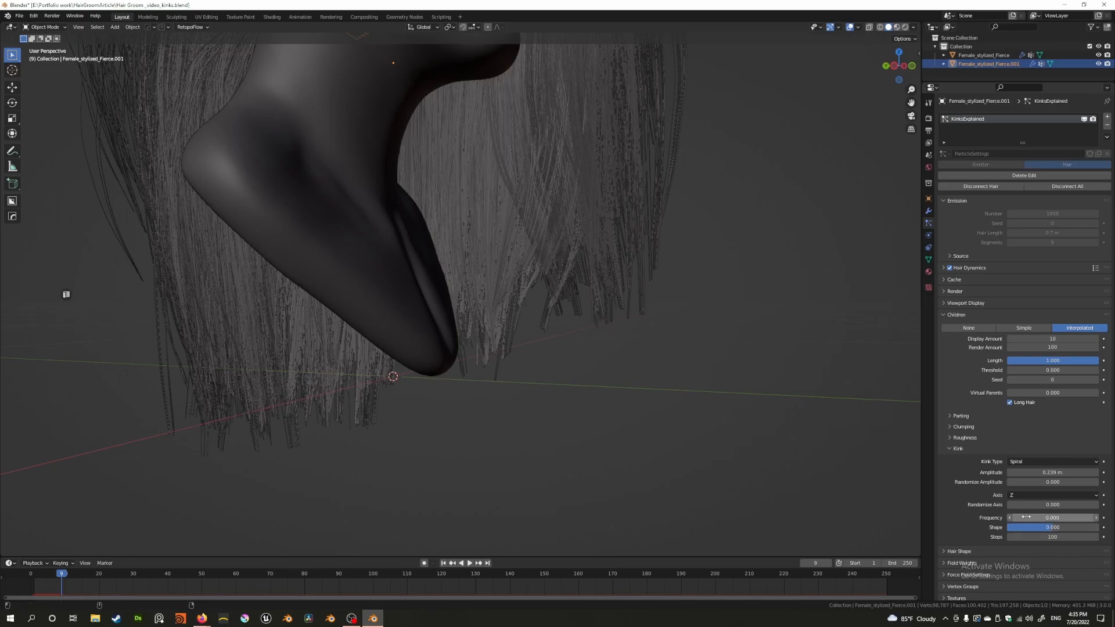
Step: Raise the spiral frequency gradually from 0 and set it to 2
left_click_drag(1059, 517, 1090, 517)
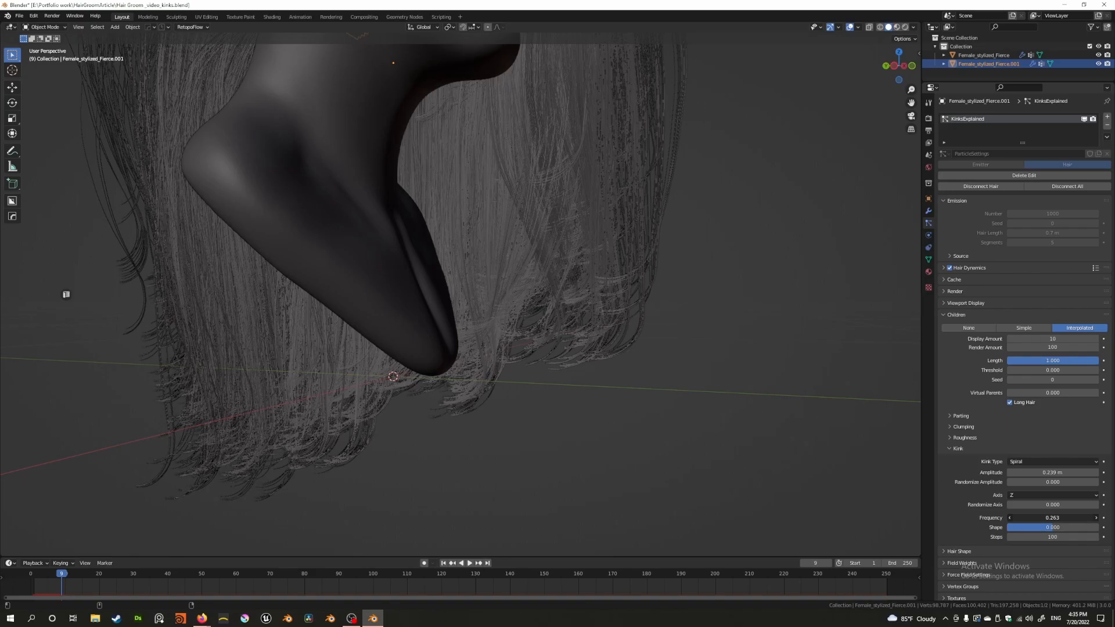
left_click_drag(1091, 517, 1114, 517)
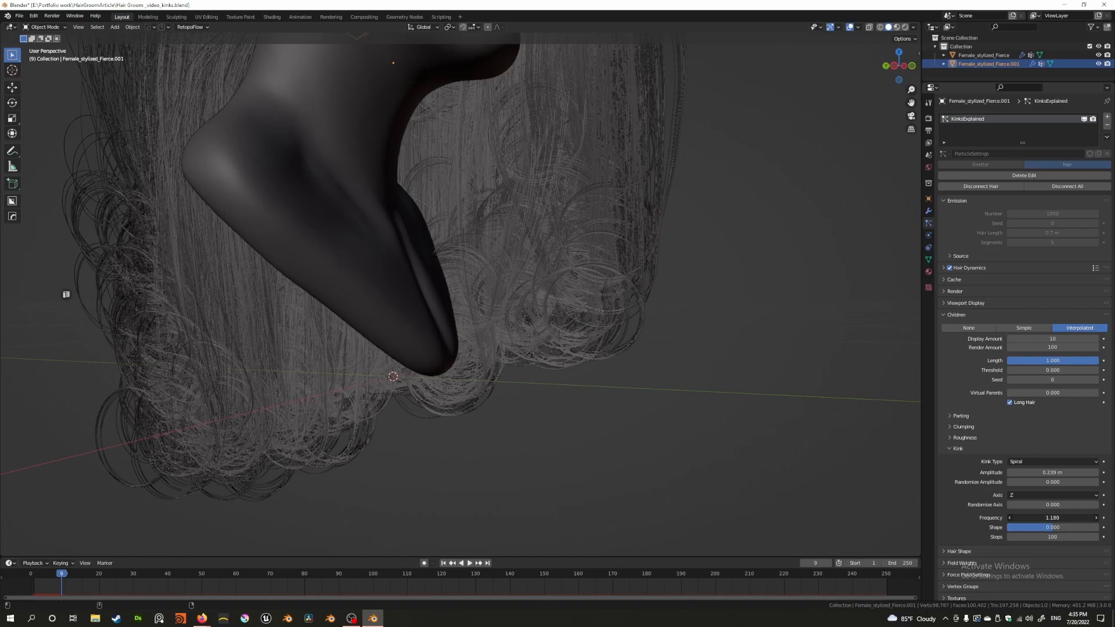
left_click_drag(1114, 517, 1114, 517)
middle_click_drag(778, 422, 714, 372)
key("Return")
Step: Examine the direction of the spiral curls from the front, side and back of the head
middle_click_drag(642, 406, 747, 393)
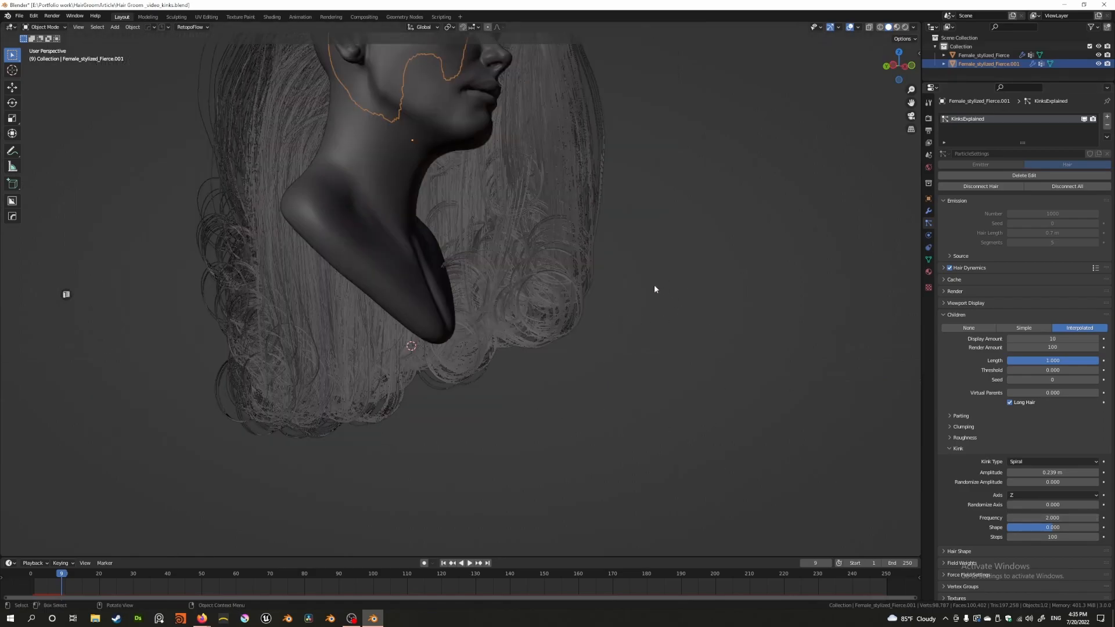
scroll(648, 336, "down", 3)
middle_click_drag(648, 335, 495, 183)
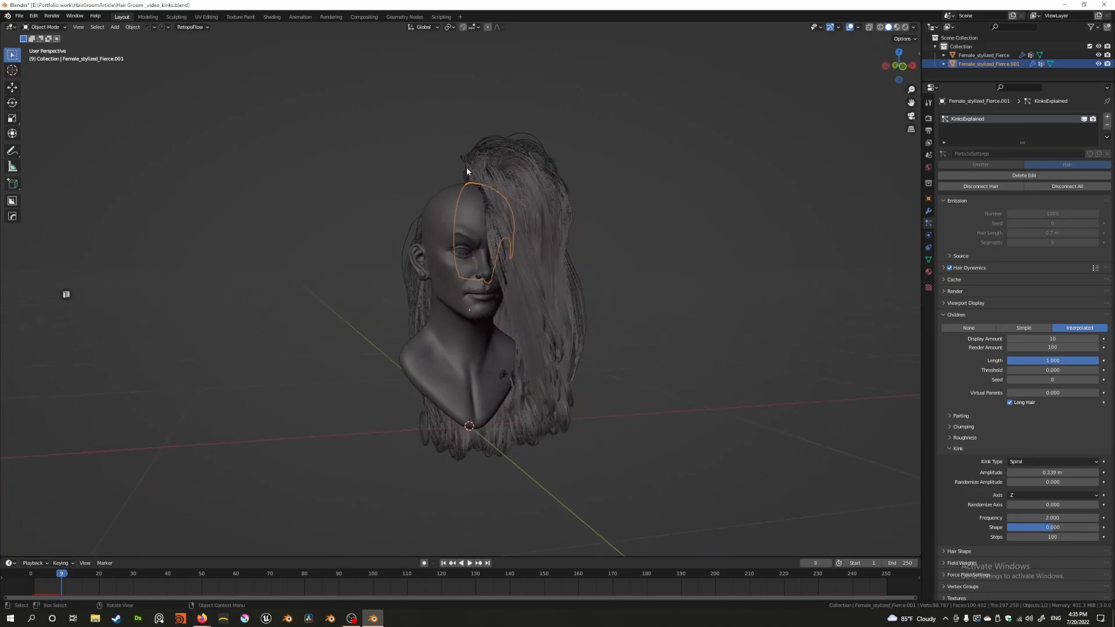
middle_click_drag(540, 347, 600, 356)
scroll(602, 429, "up", 2)
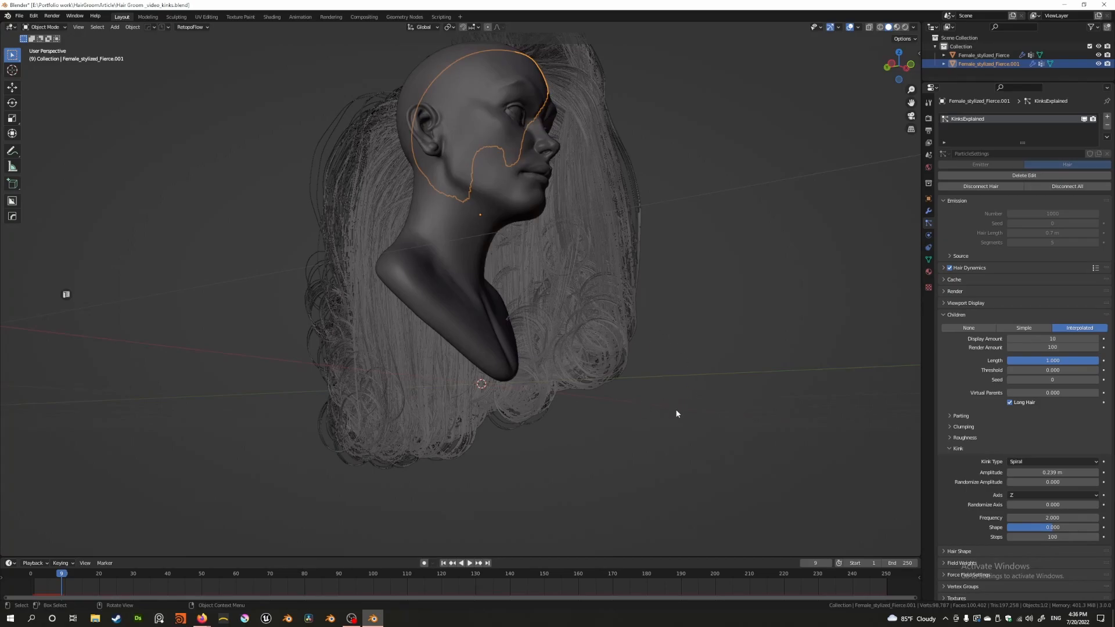
middle_click_drag(813, 420, 809, 363)
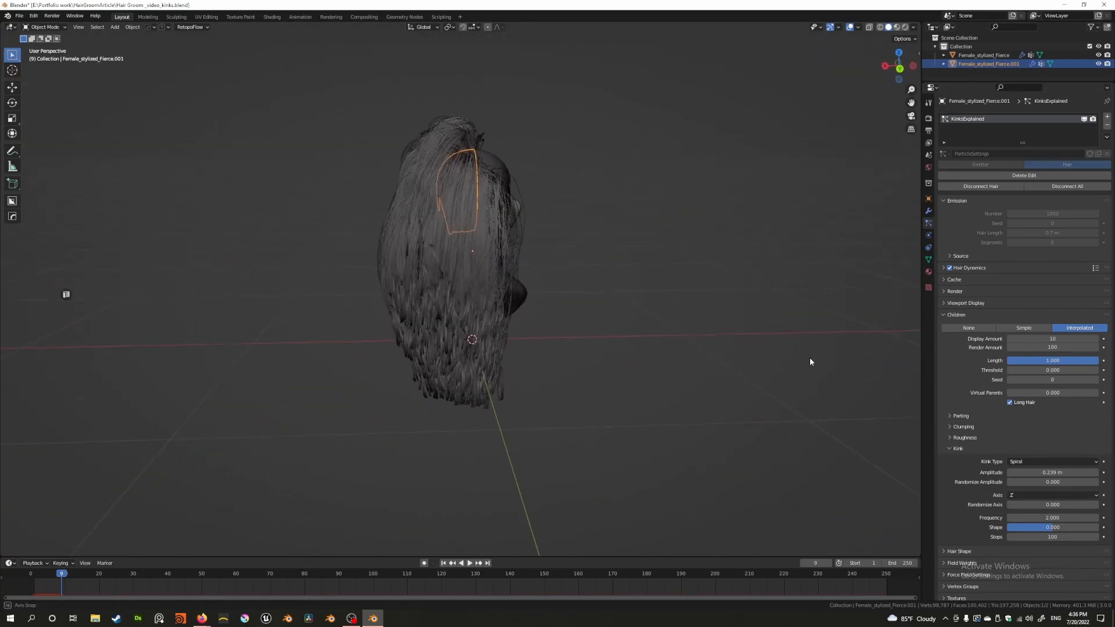
middle_click_drag(554, 410, 479, 384)
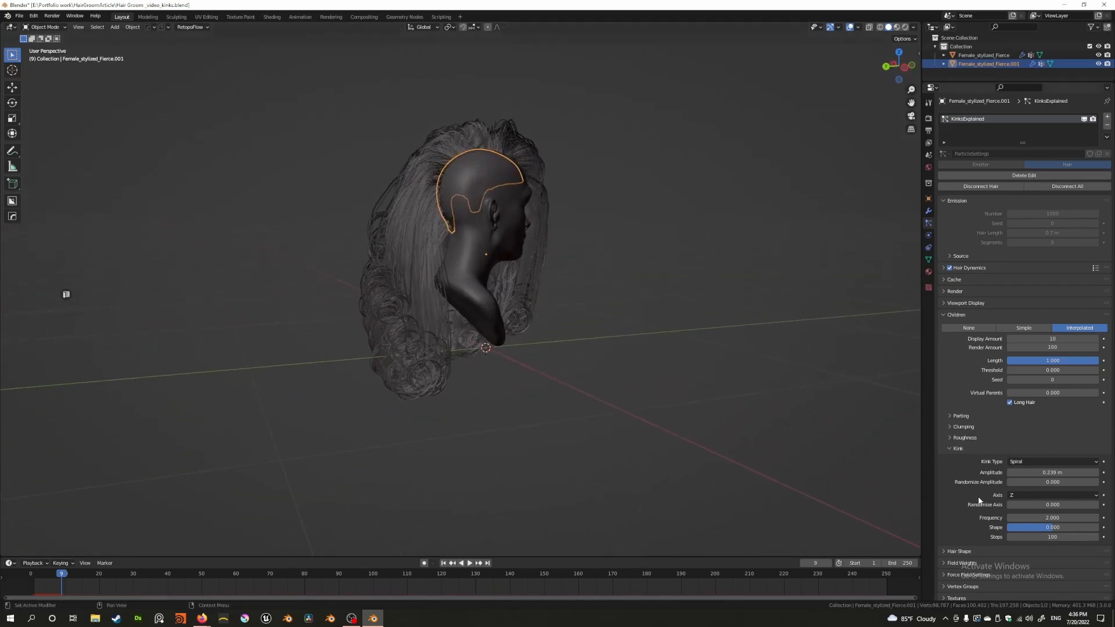
Step: Compare the curl direction with the spiral axis set to Y, X and Z in turn
left_click(1025, 494)
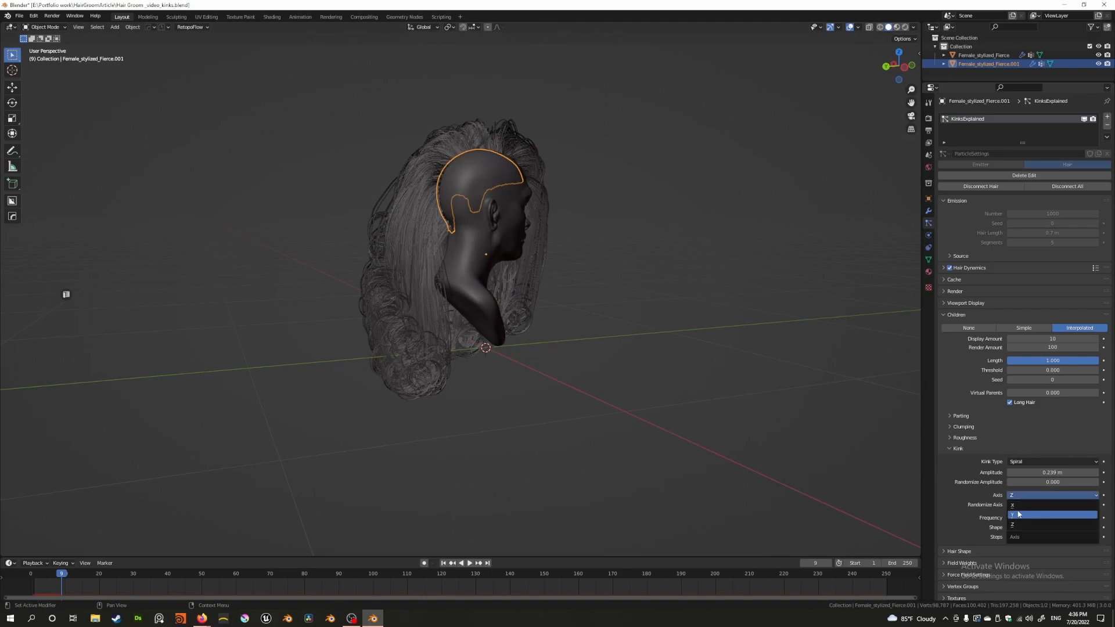
left_click(1018, 516)
middle_click_drag(451, 414, 390, 474)
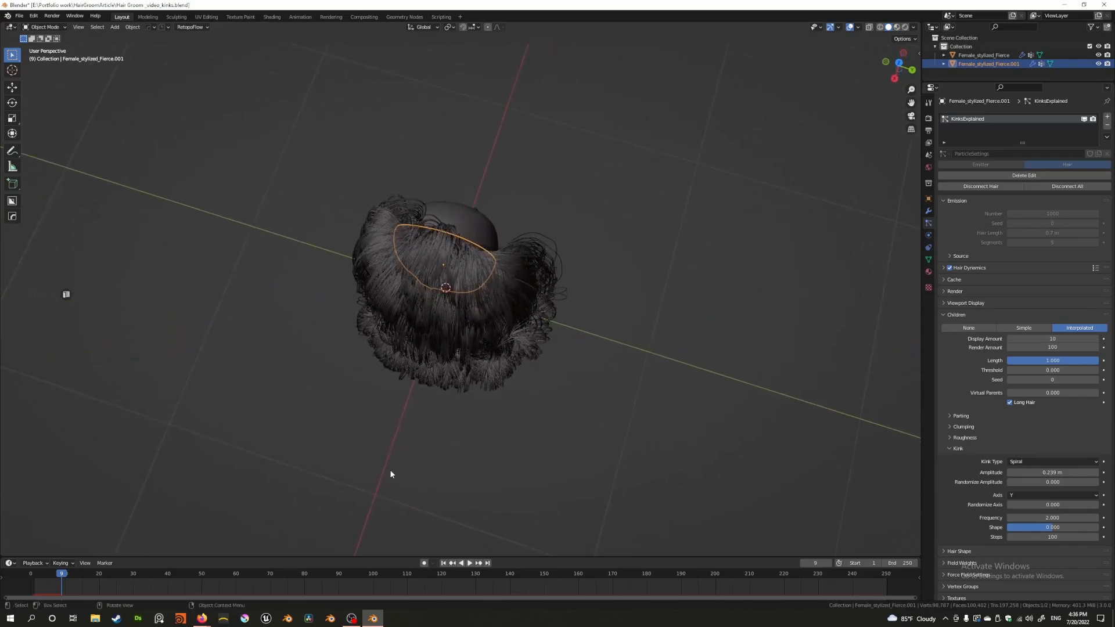
left_click(1043, 495)
left_click(1039, 505)
middle_click_drag(401, 418, 394, 348)
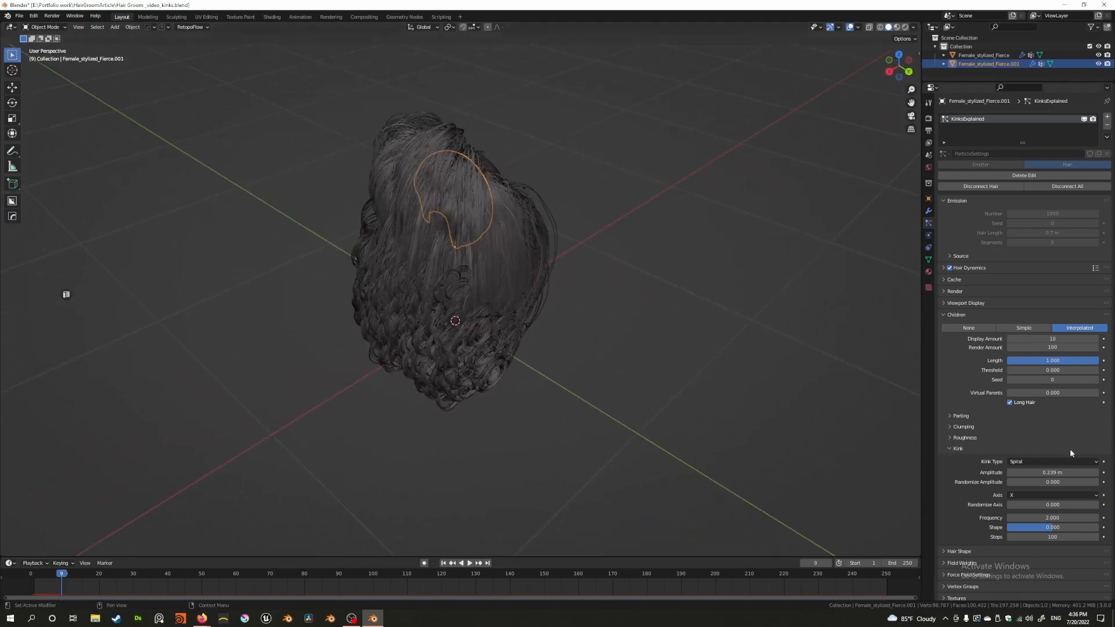
left_click(1017, 498)
left_click(1018, 524)
middle_click_drag(528, 399, 587, 346)
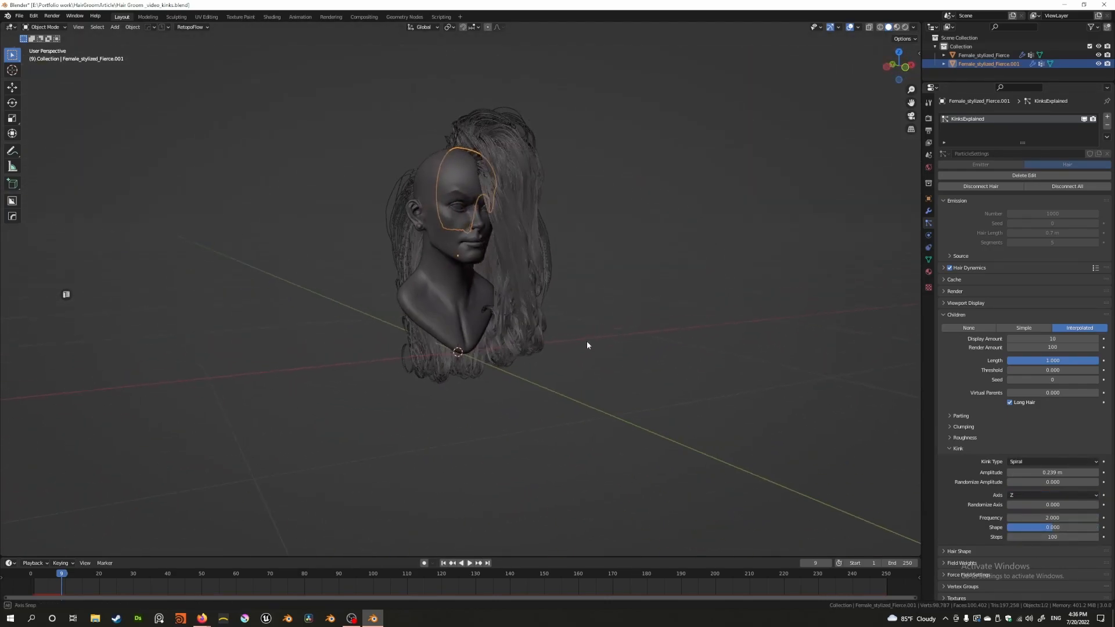
Step: Set the spiral axis to Y and the randomize amplitude to 1, and check the curl sizes
left_click(1016, 495)
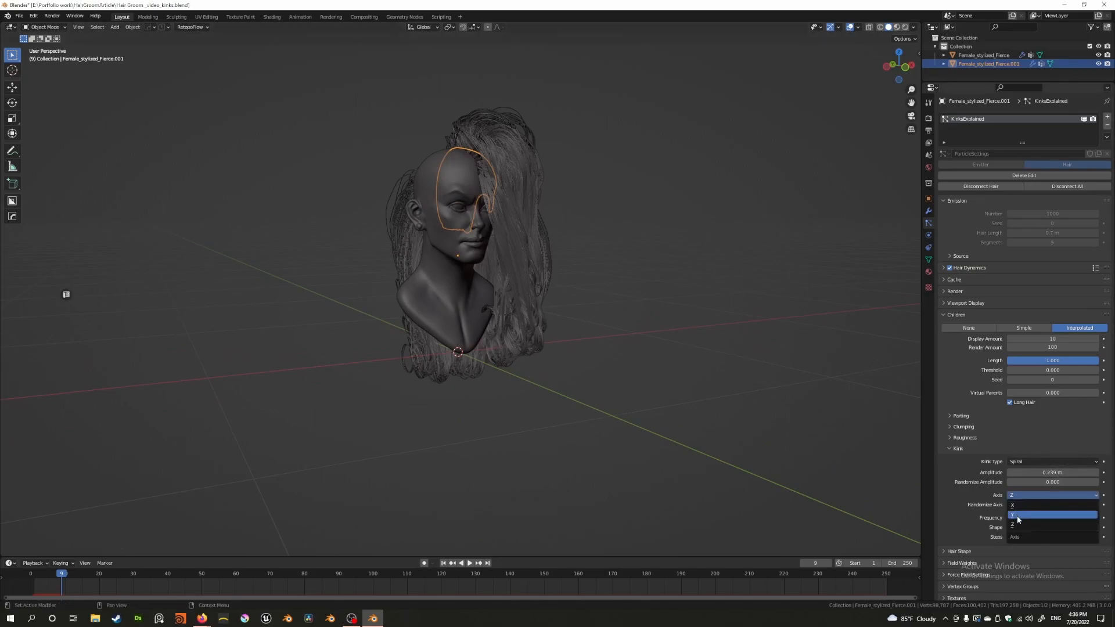
left_click(1017, 515)
middle_click_drag(504, 360, 620, 369)
scroll(550, 374, "up", 5)
left_click_drag(1052, 482, 1097, 482)
middle_click_drag(366, 405, 306, 406)
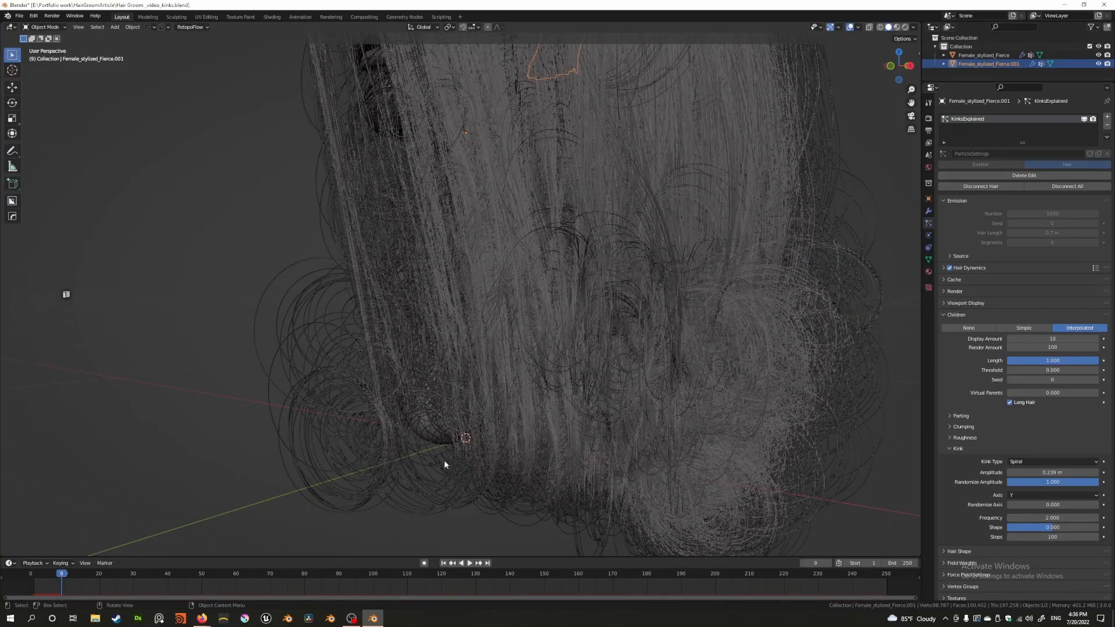
scroll(643, 444, "down", 4)
middle_click_drag(643, 443, 726, 395)
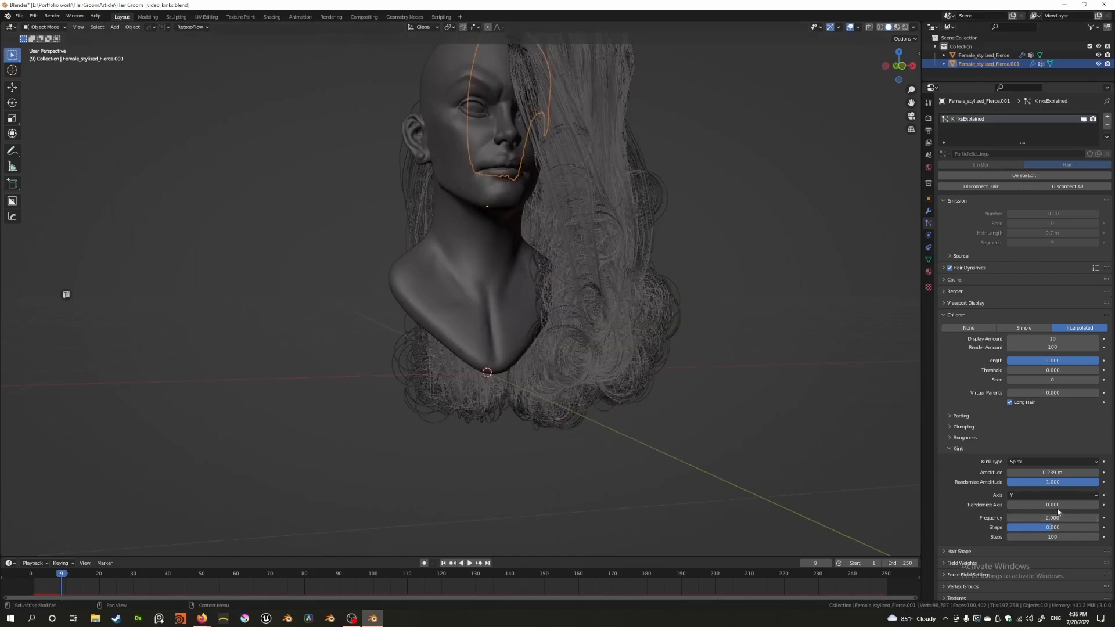
Step: Set the randomize axis value to 1, check the hair, and reset it to 0
left_click_drag(1026, 507, 1097, 505)
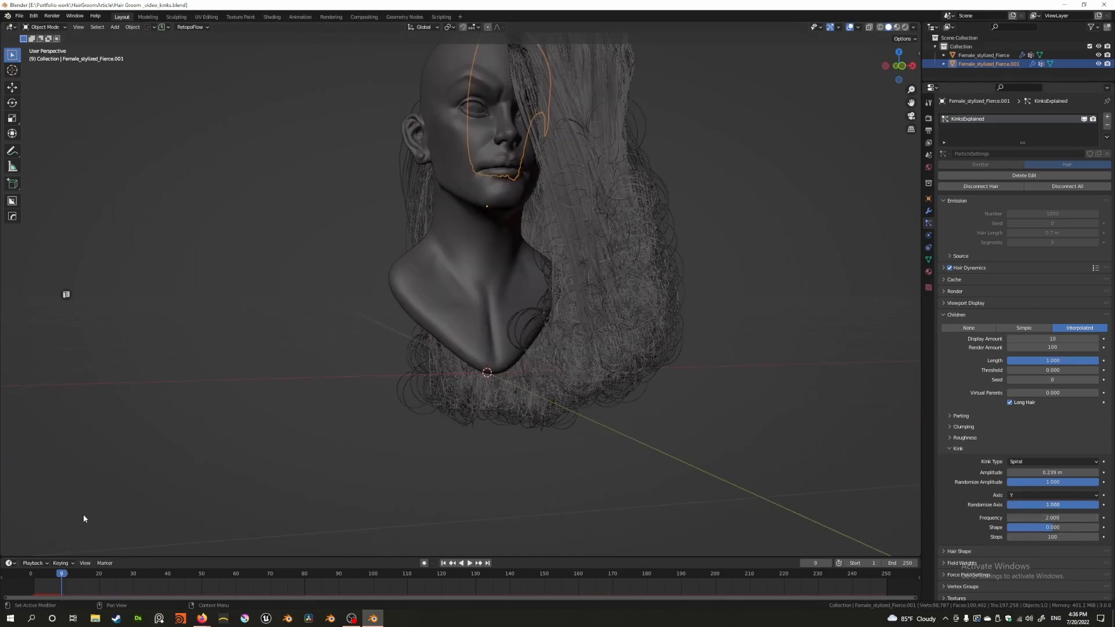
middle_click_drag(591, 351, 540, 342)
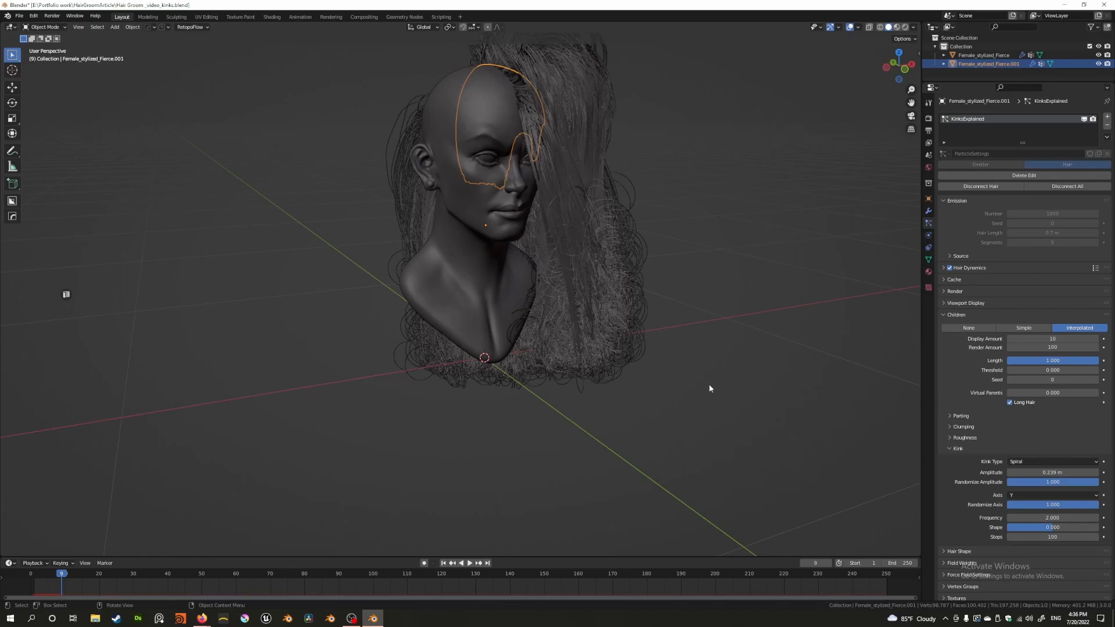
left_click(1047, 526)
left_click(1046, 506)
left_click_drag(1063, 505, 1007, 505)
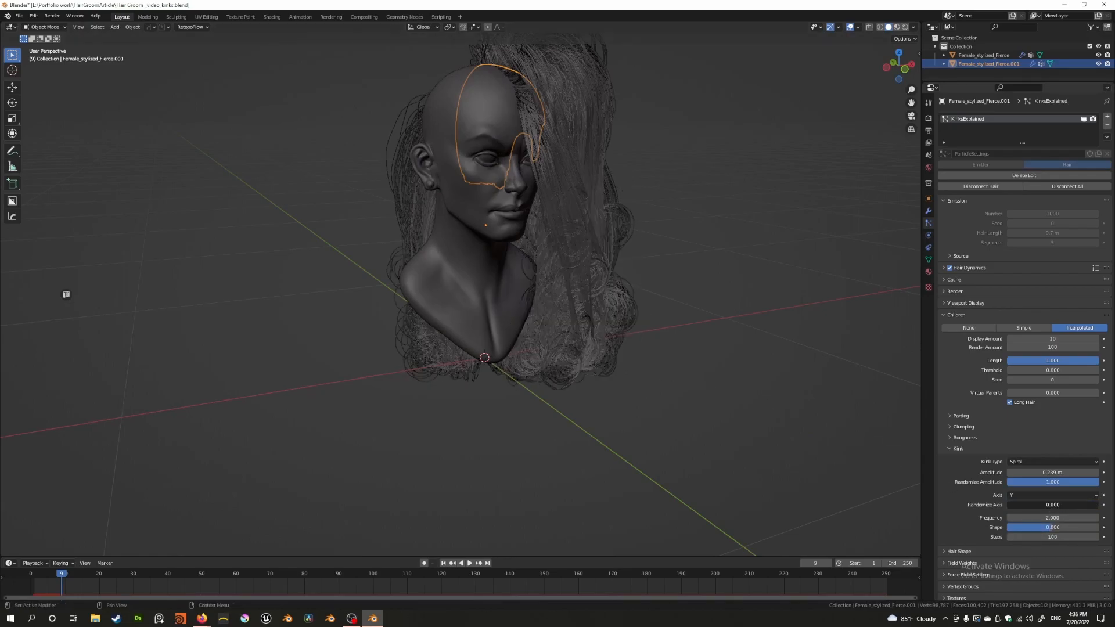
Step: Set the spiral axis back to Z and the randomize amplitude to 0
left_click(1041, 494)
left_click(1039, 524)
middle_click_drag(489, 324, 560, 323)
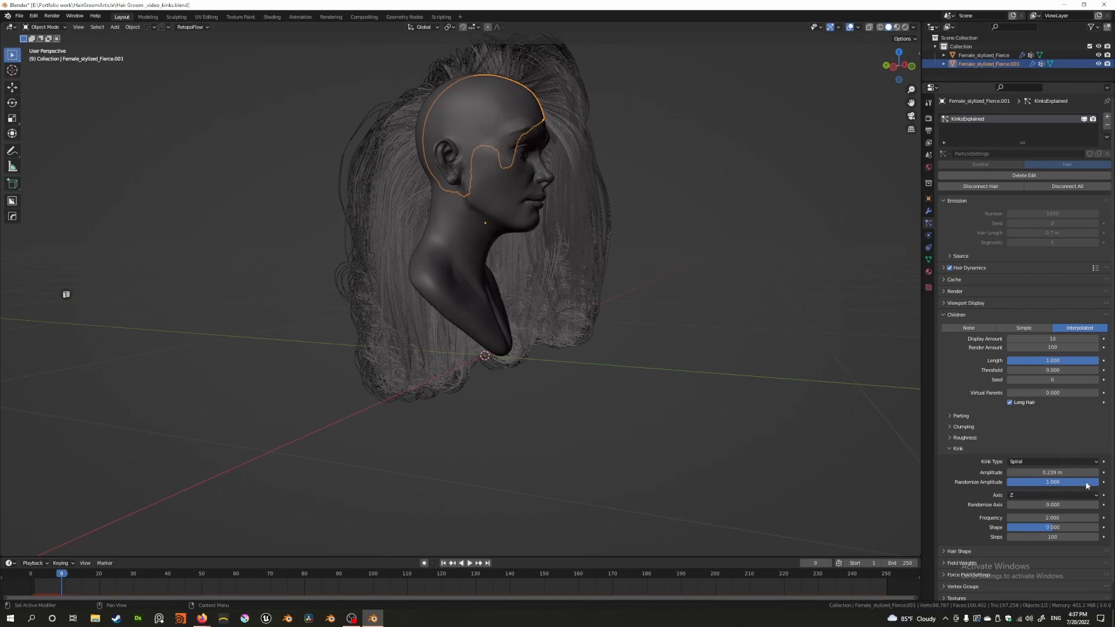
left_click_drag(1092, 482, 989, 486)
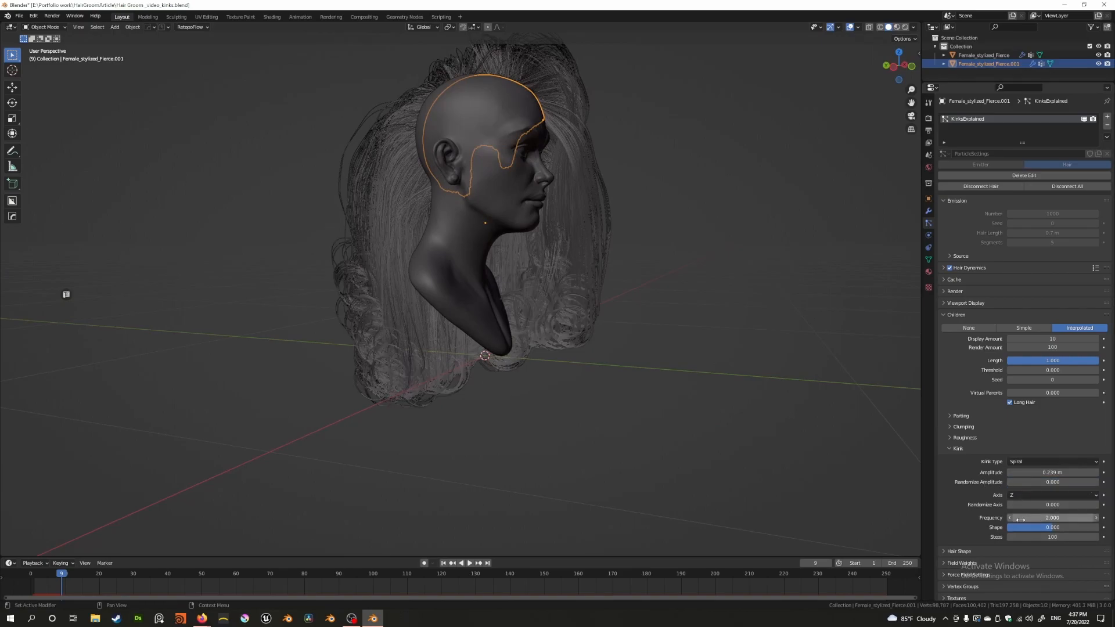
Step: Lower the spiral shape to -0.6, examine the curls at the hair ends, and raise the shape to about -0.4
left_click_drag(1054, 528, 1025, 527)
middle_click_drag(665, 378, 547, 367)
scroll(611, 390, "up", 2)
scroll(562, 364, "up", 6)
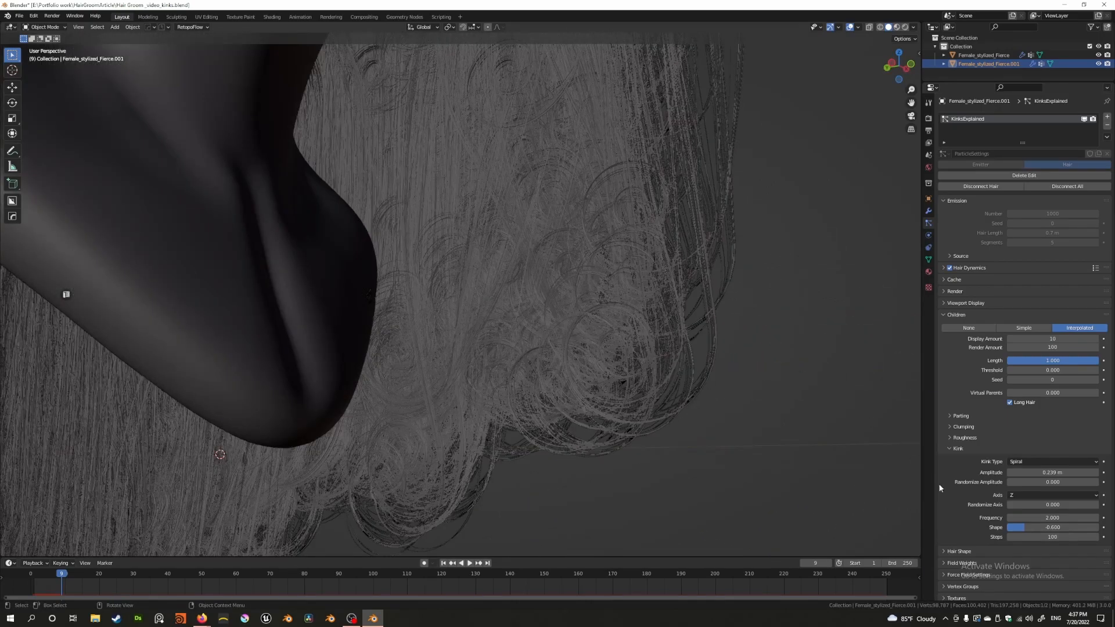
mouse_move(1022, 528)
left_mouse_down()
mouse_move(1052, 527)
mouse_move(1032, 527)
left_mouse_up()
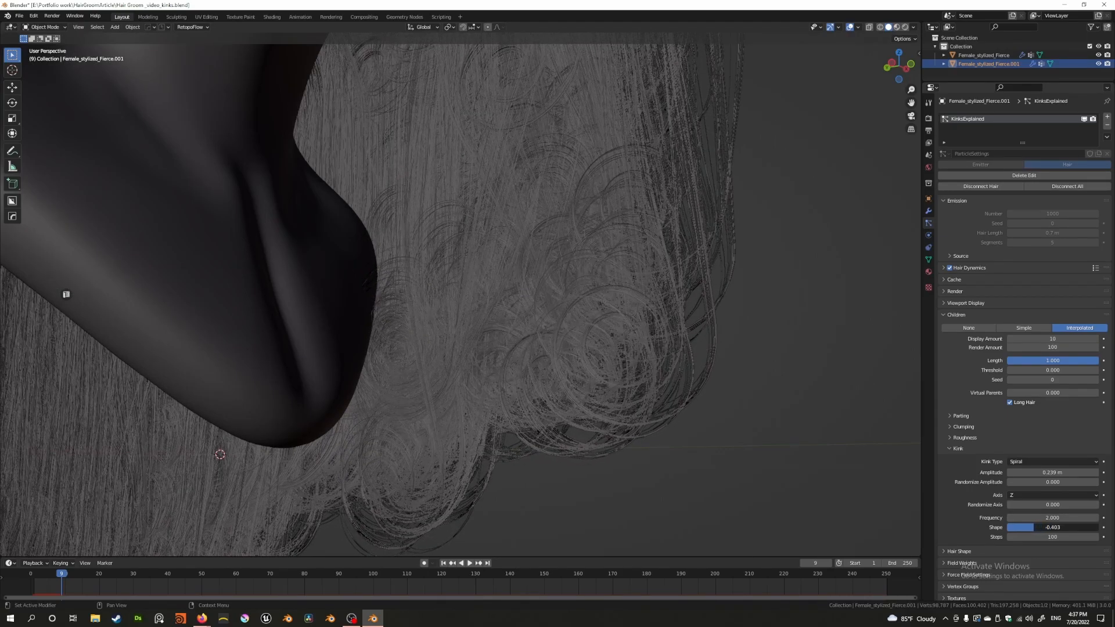
Step: Set the spiral frequency to 4 and examine the curls near the shoulder
left_click(1044, 517)
type("4")
key("Return")
middle_click_drag(813, 458, 556, 350)
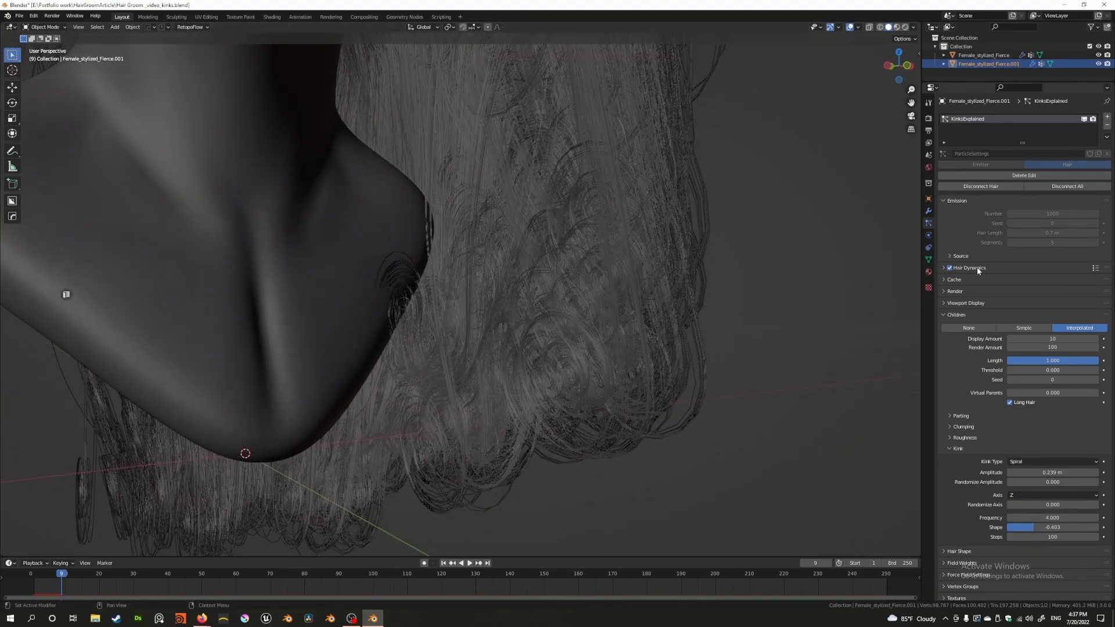
Step: Raise the spiral shape to 0.15, compare the curls around the head, and set the shape to about -0.33
left_click_drag(1028, 528, 1050, 528)
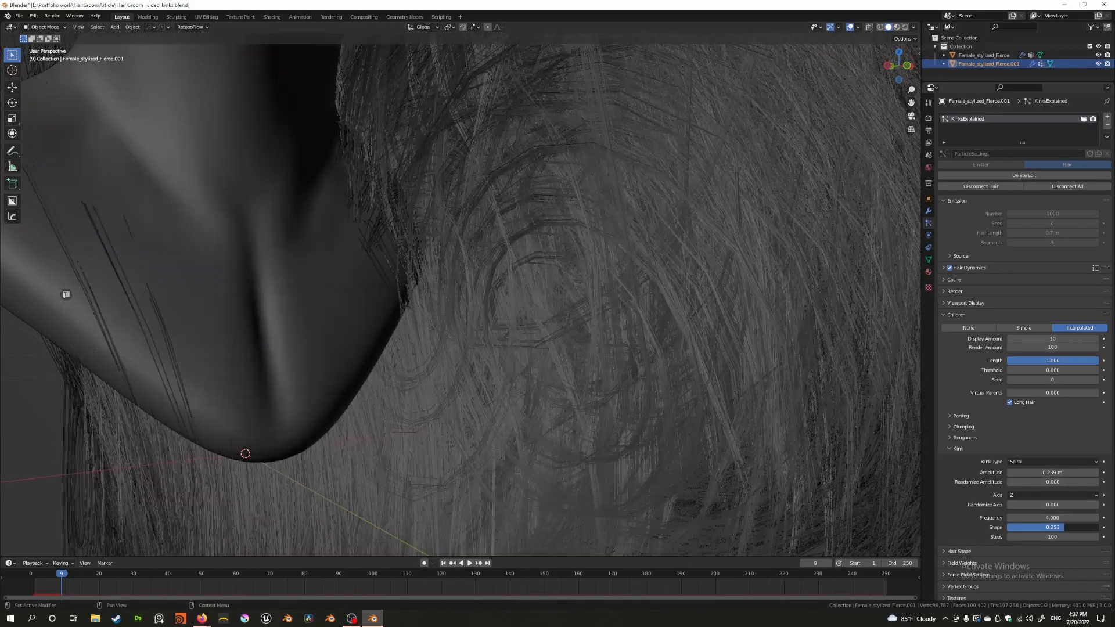
mouse_move(837, 445)
middle_mouse_down()
mouse_move(768, 364)
mouse_move(840, 357)
mouse_move(698, 330)
mouse_move(500, 347)
mouse_move(831, 435)
middle_mouse_up()
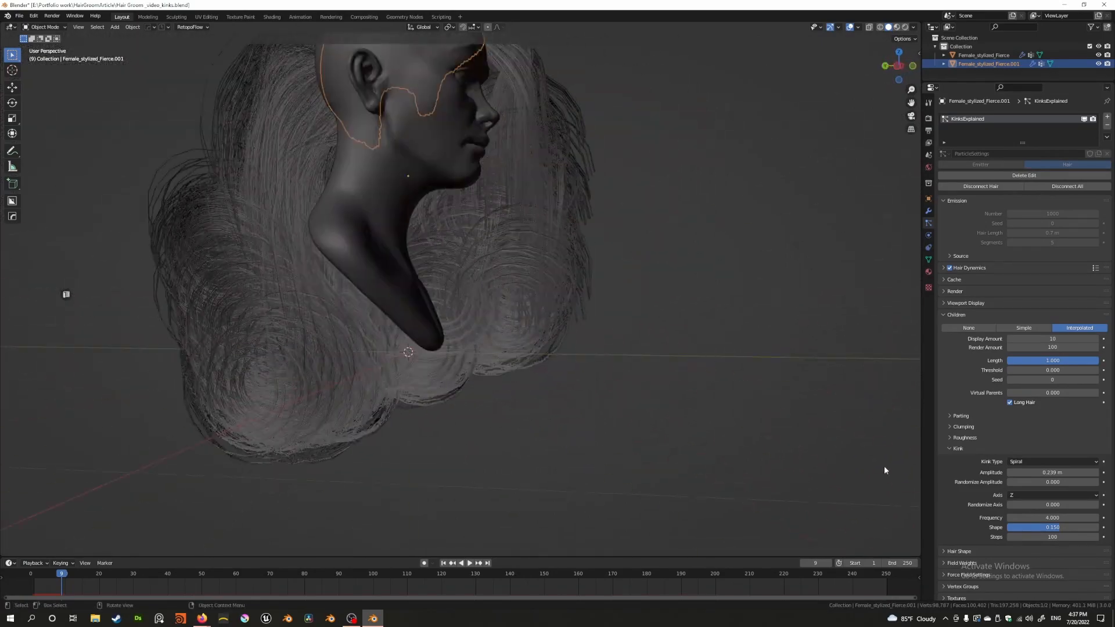
left_click_drag(1064, 528, 1043, 527)
middle_click_drag(518, 333, 714, 388)
Step: Set the randomize amplitude to about 0.89 and the randomize axis to about 0.25, and check the hair from the front
left_click_drag(1031, 481, 1089, 481)
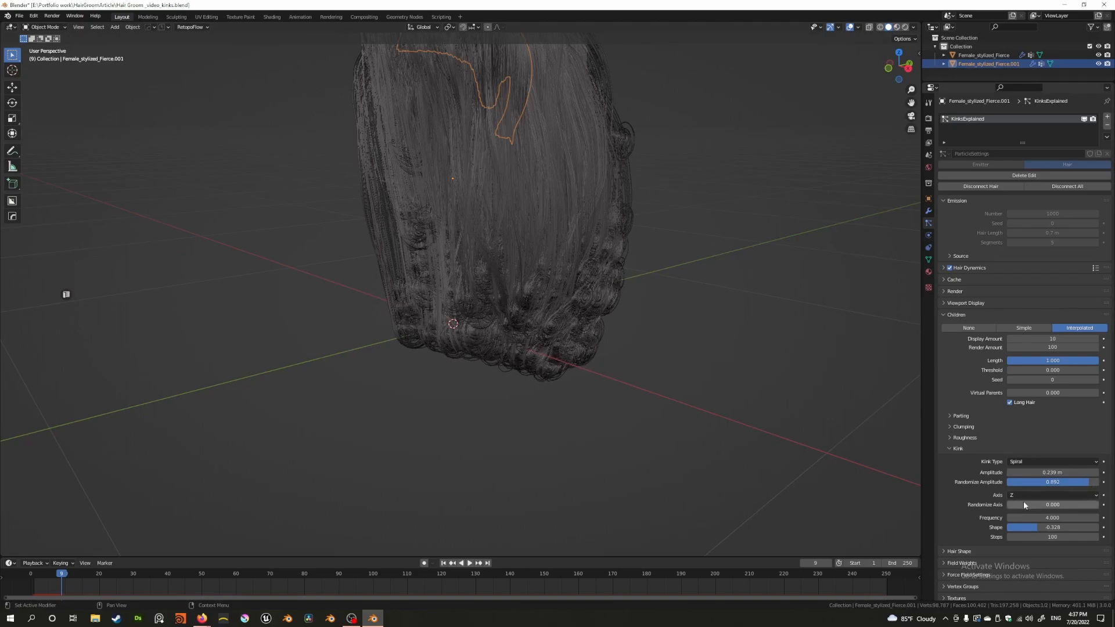
left_click_drag(1015, 504, 1031, 504)
scroll(367, 316, "down", 3)
middle_click_drag(367, 315, 479, 317)
scroll(479, 317, "up", 1)
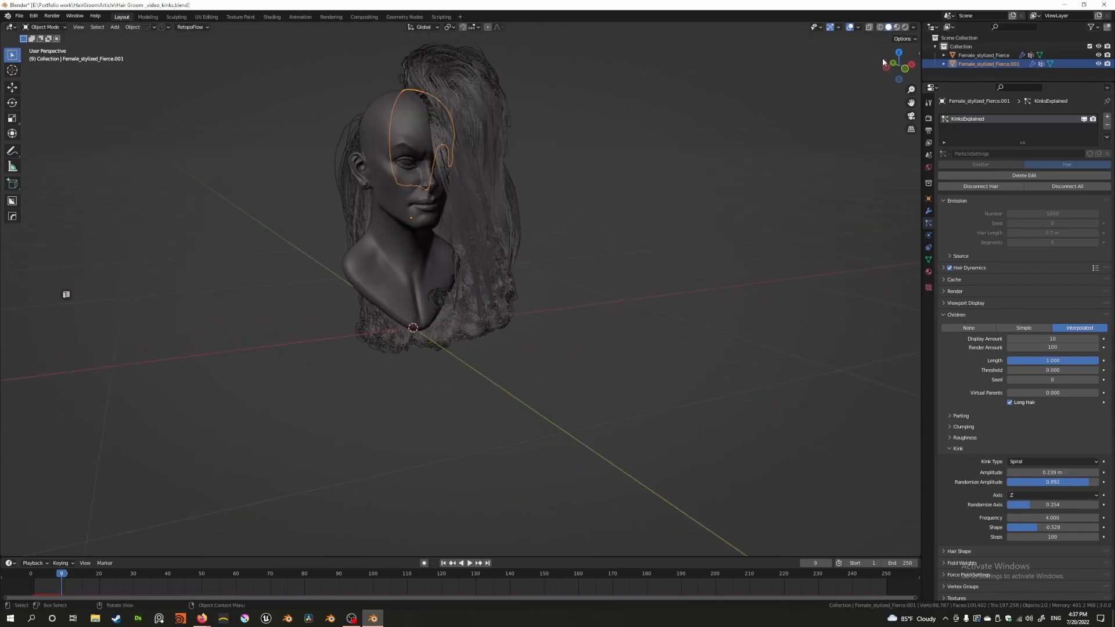
Step: Preview the spiral hair in rendered shading, examine the curls at the back, and return to solid shading
left_click(905, 28)
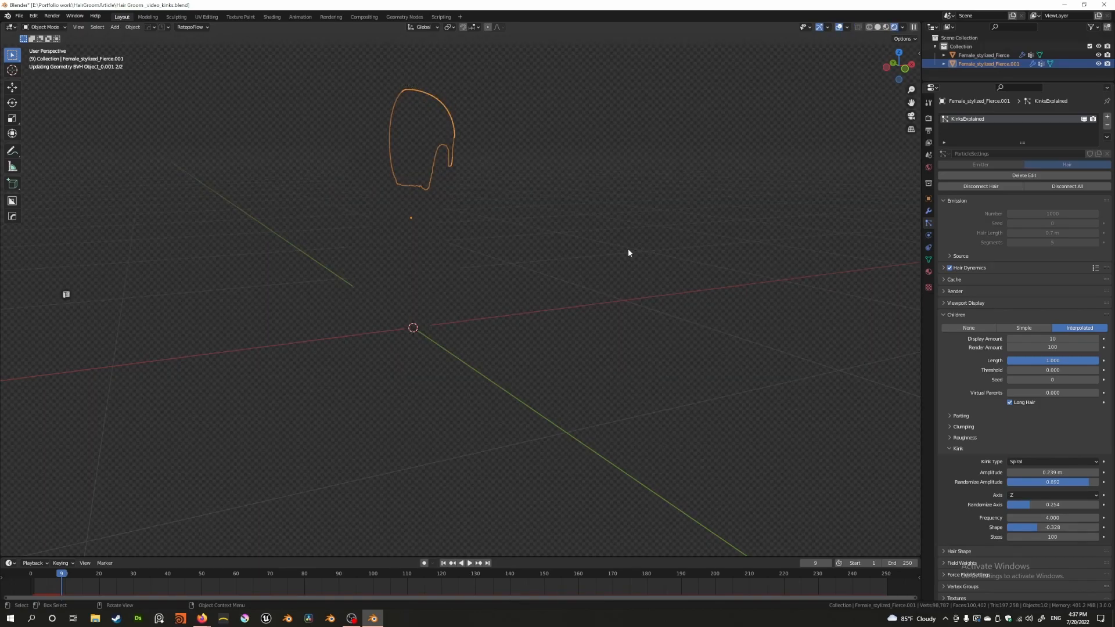
middle_click_drag(583, 223, 480, 273, "shift")
scroll(500, 301, "up", 3)
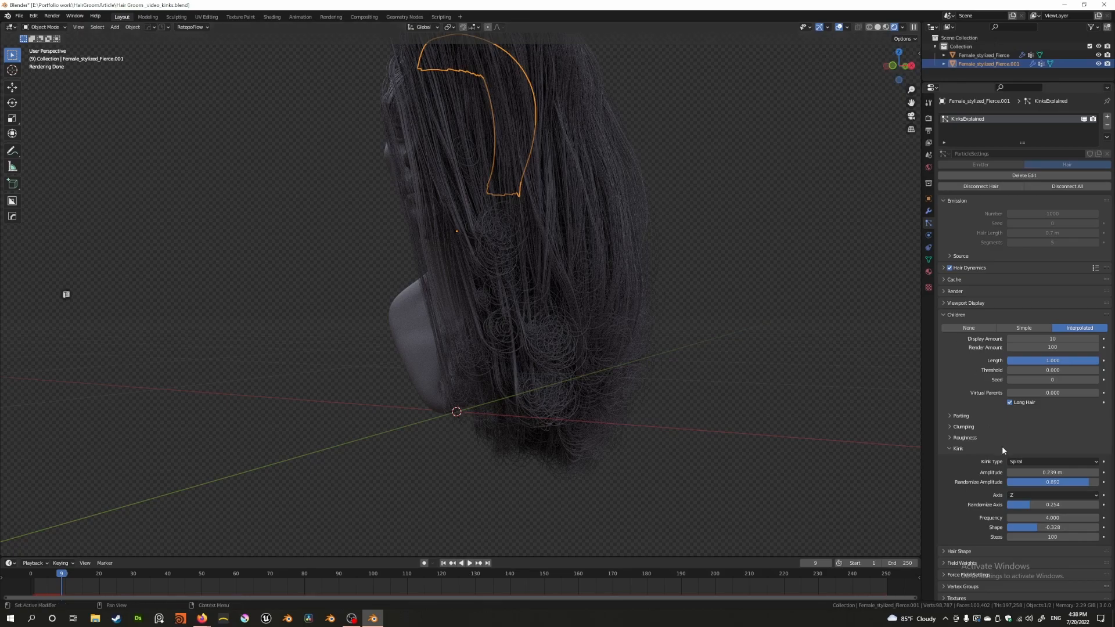
left_click(877, 27)
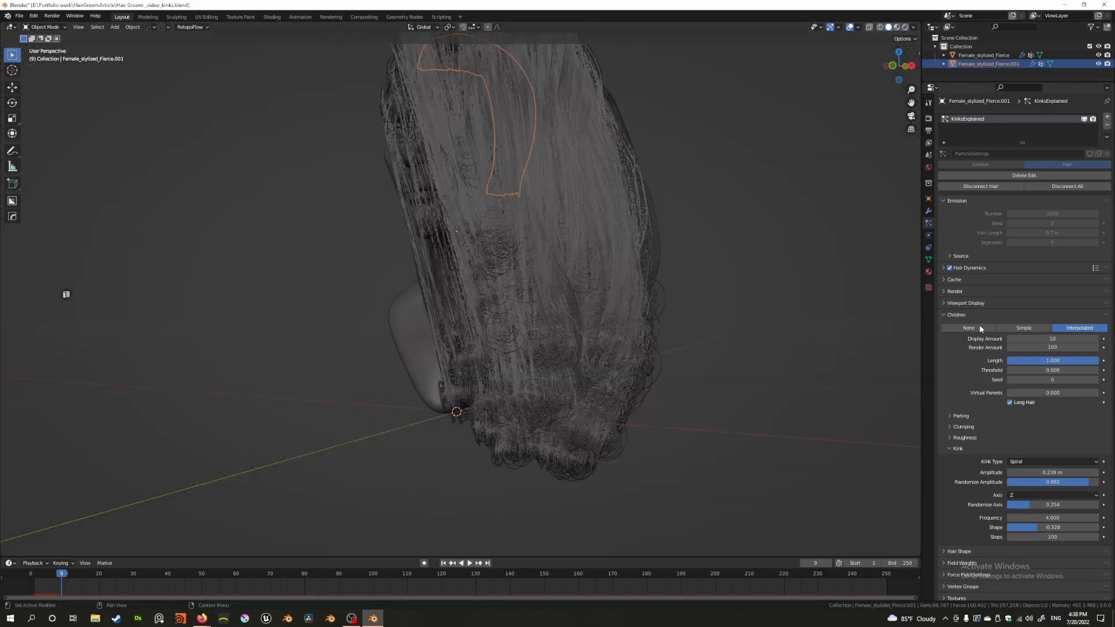
Step: Raise the spiral steps to 118 and on to 153, checking the smoothness of the curls
left_click_drag(1072, 537, 1056, 537)
key("Return")
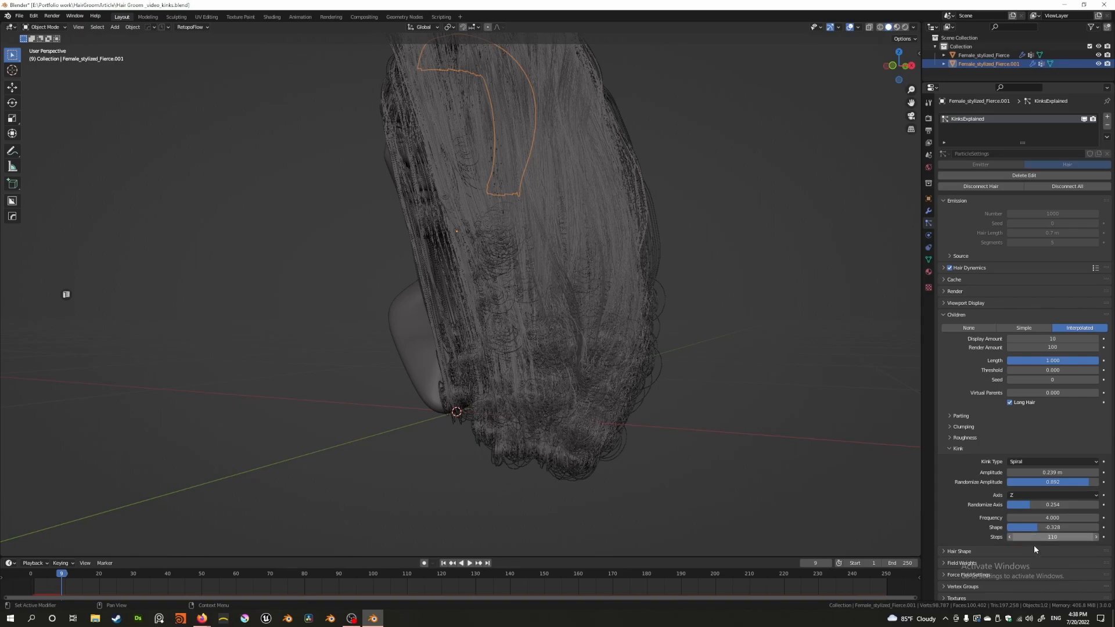
middle_click_drag(537, 429, 549, 429)
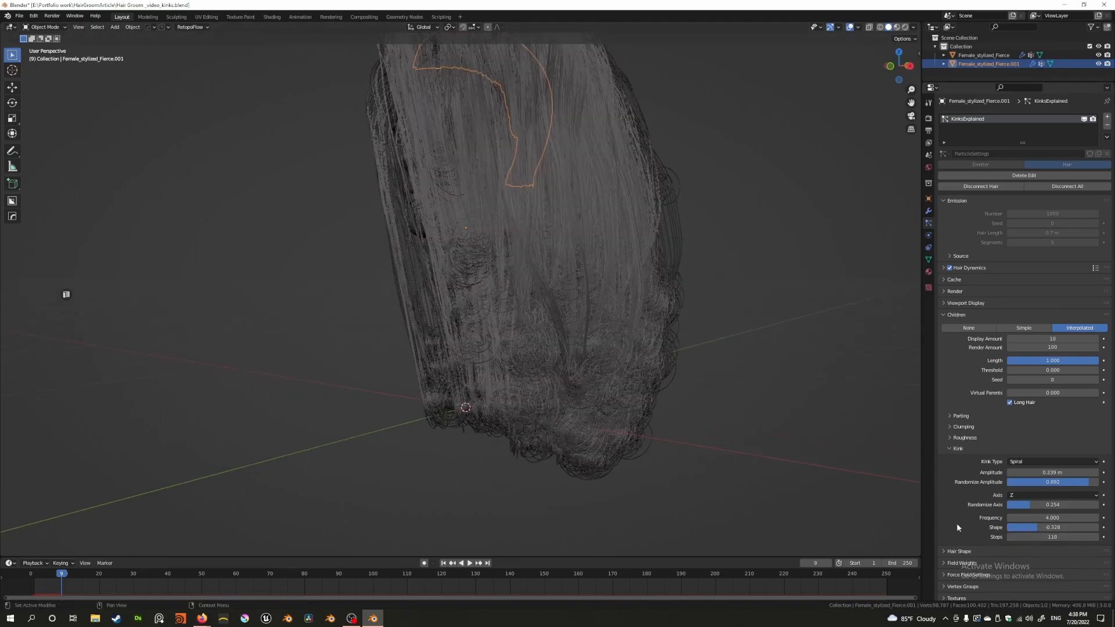
left_click_drag(1027, 537, 1040, 537)
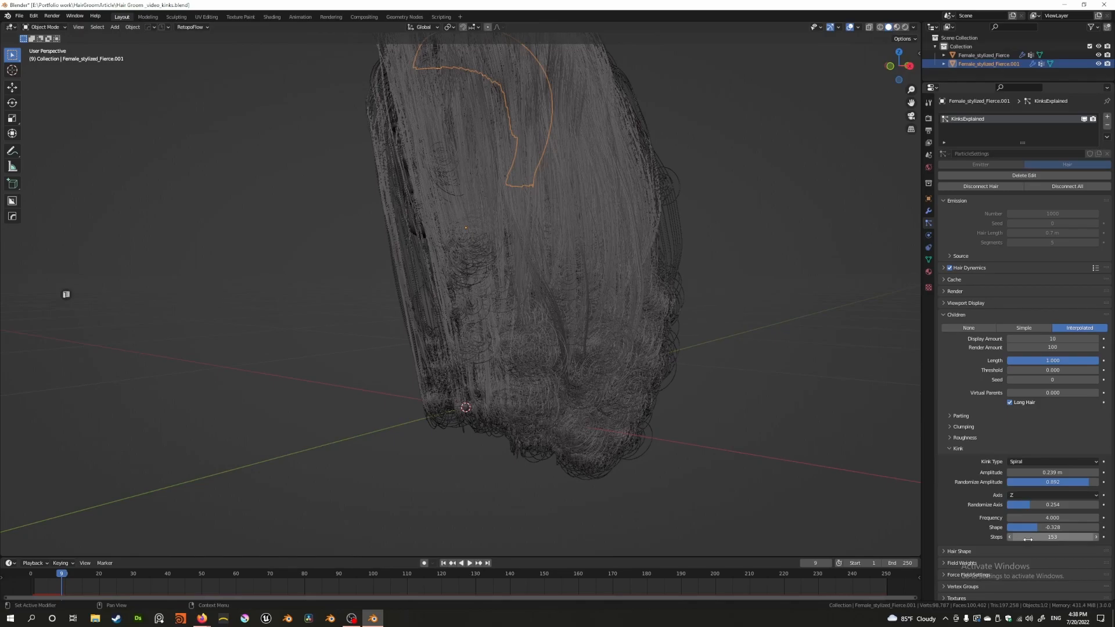
scroll(645, 417, "up", 5)
middle_click_drag(700, 424, 510, 346)
scroll(468, 365, "down", 2)
scroll(487, 369, "down", 2)
scroll(485, 365, "up", 2)
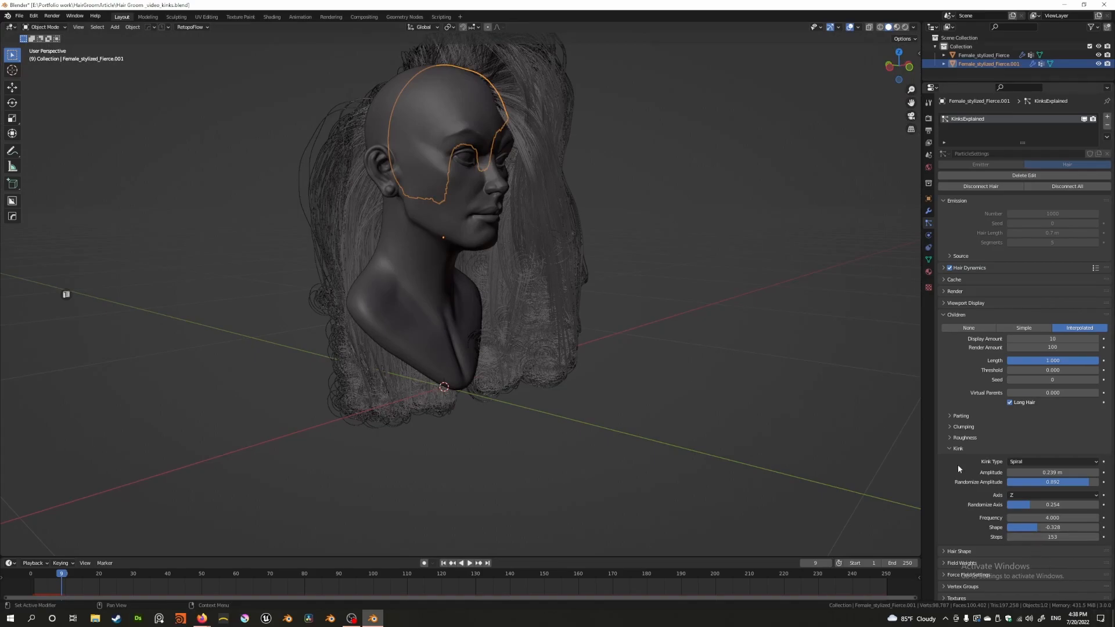
Step: Check the available kink types, keep Spiral, and deselect the hair mesh to view the finished hair
left_click(1029, 460)
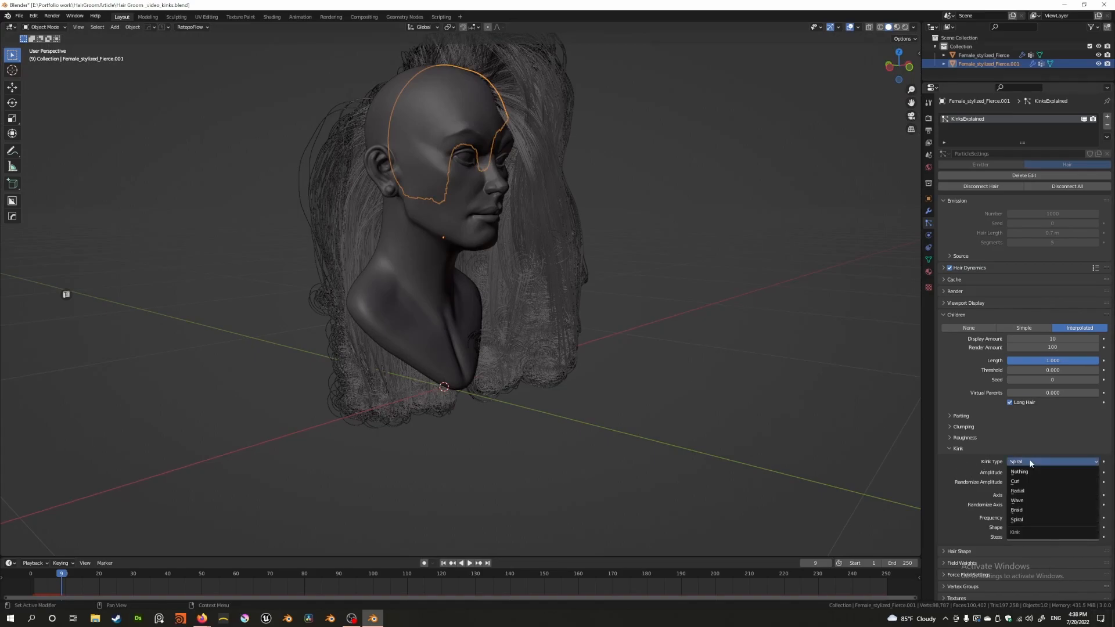
left_click(1031, 463)
middle_click_drag(517, 390, 627, 364)
left_click(678, 363)
middle_click_drag(499, 355, 544, 345)
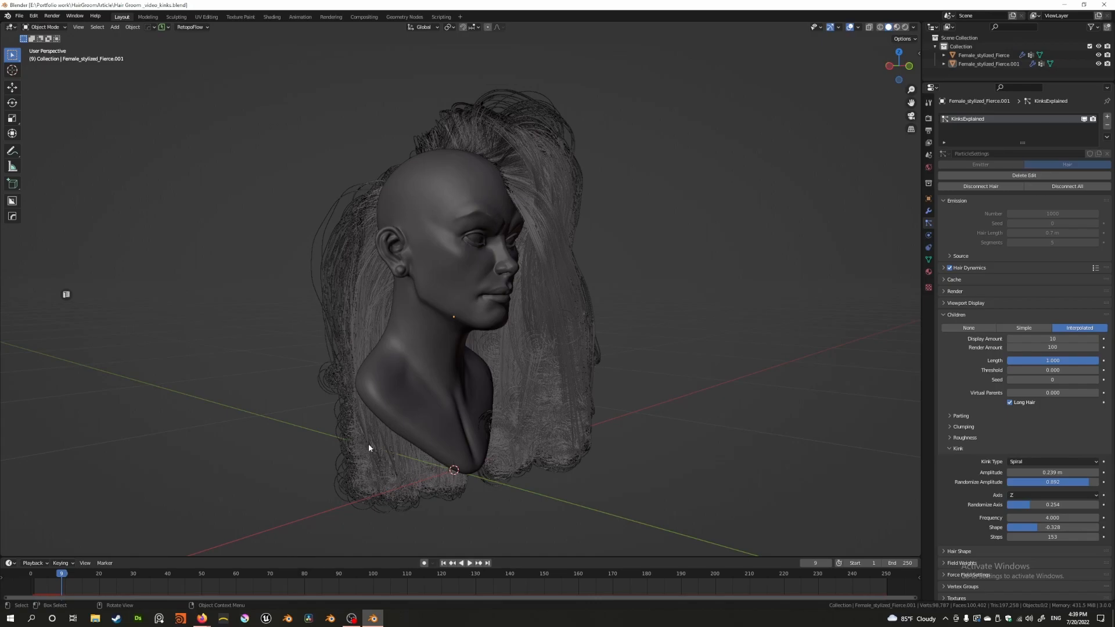
Step: Switch to Firefox and skim the curl settings section of the Lunar Yeti hair groom article
mouse_move(202, 618)
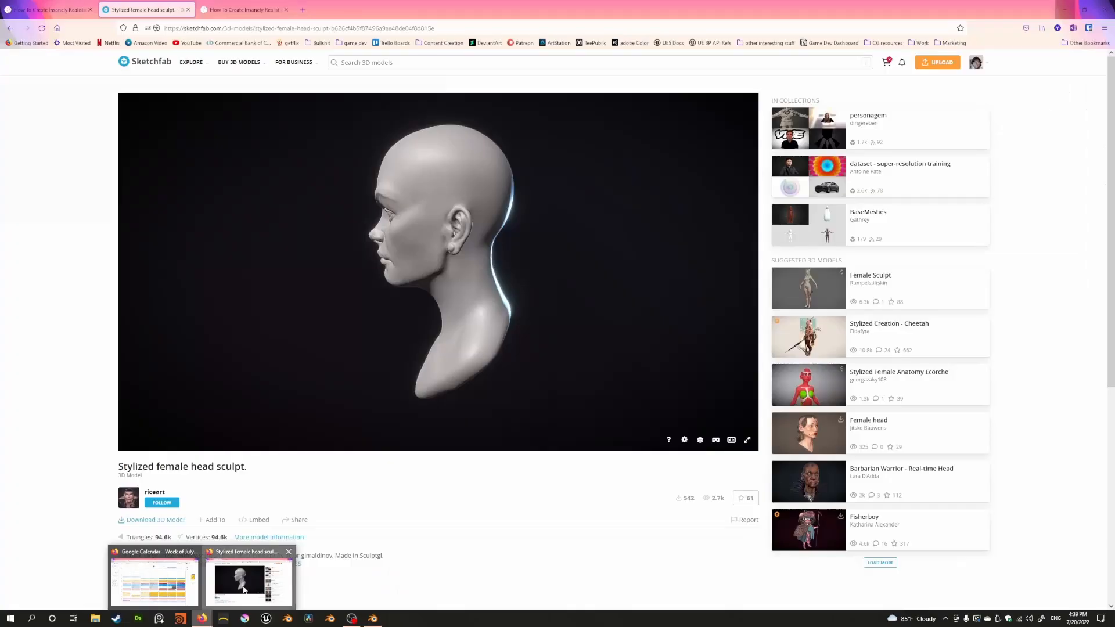
left_click(244, 590)
left_click(49, 9)
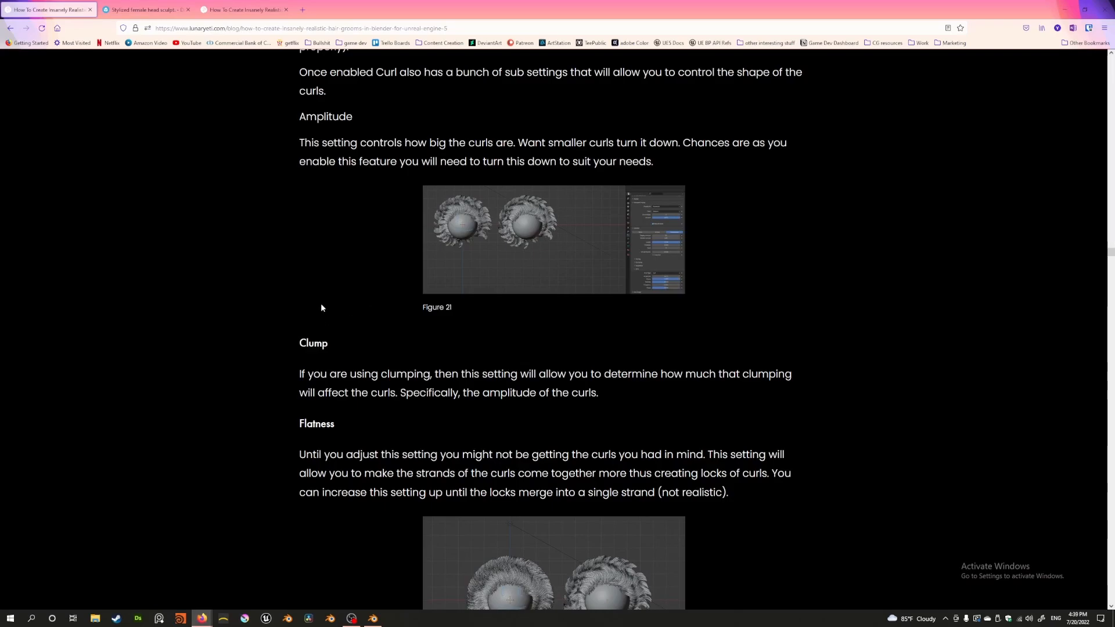
scroll(321, 296, "up", 3)
scroll(321, 293, "down", 6)
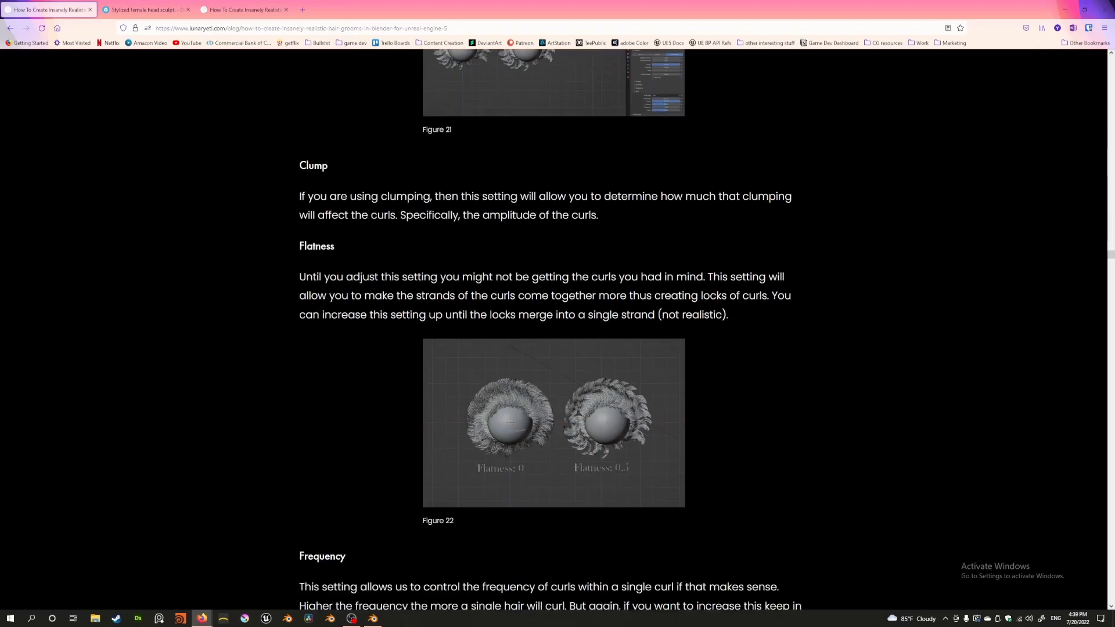
scroll(321, 293, "down", 3)
Step: Open the Part 2 hair groom article, review its list of hairstyles to recreate, and switch back to Blender
left_click(235, 8)
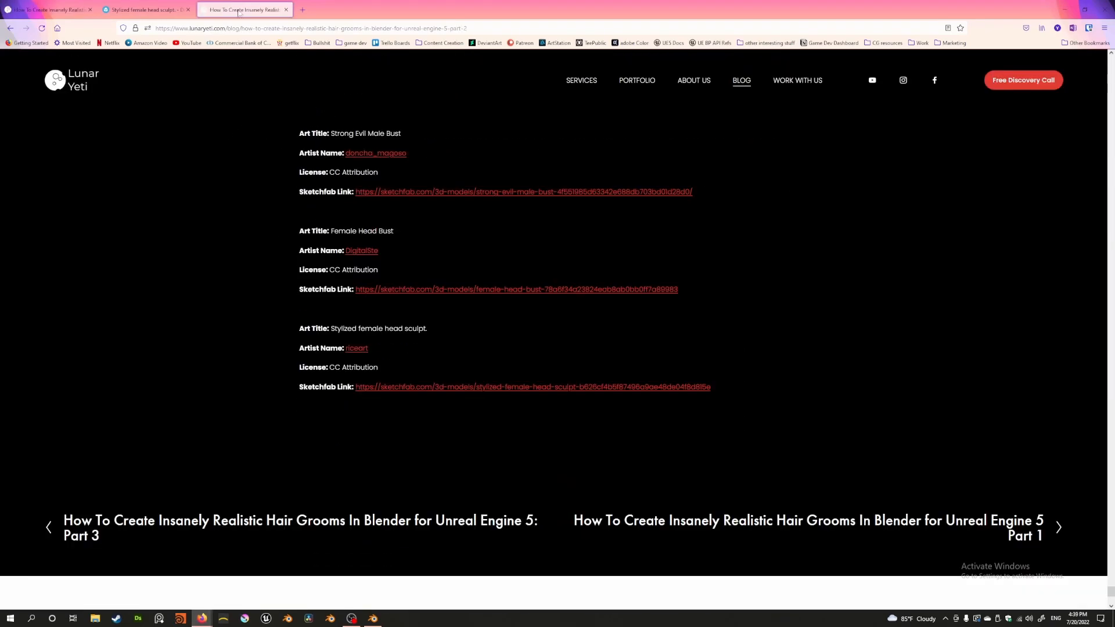
key("Home")
scroll(378, 294, "down", 10)
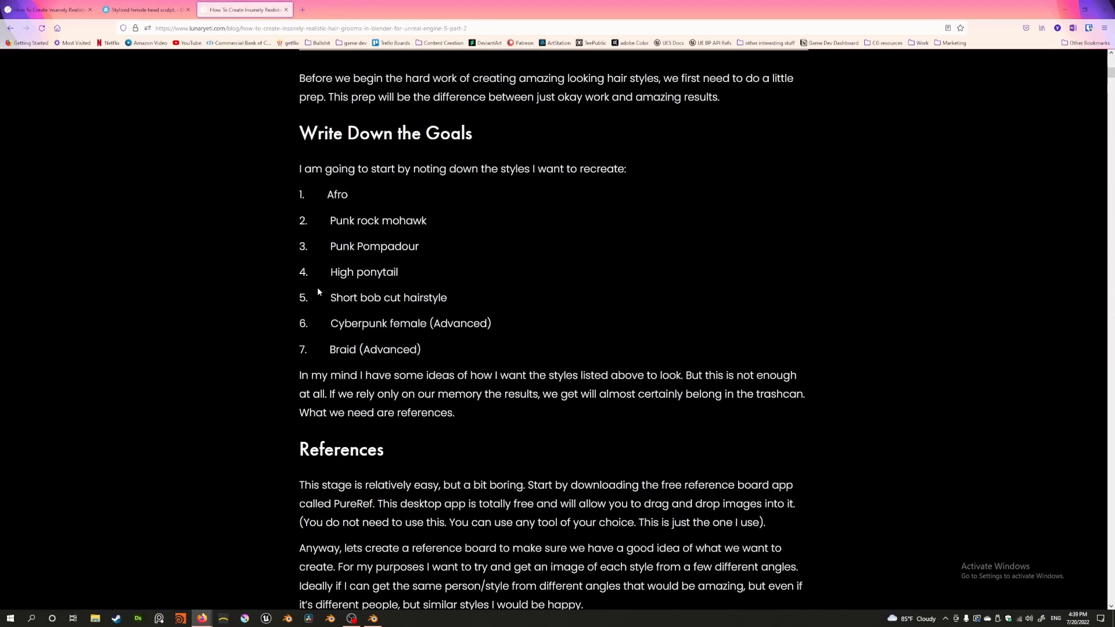
left_click_drag(327, 195, 428, 353)
left_click(522, 440)
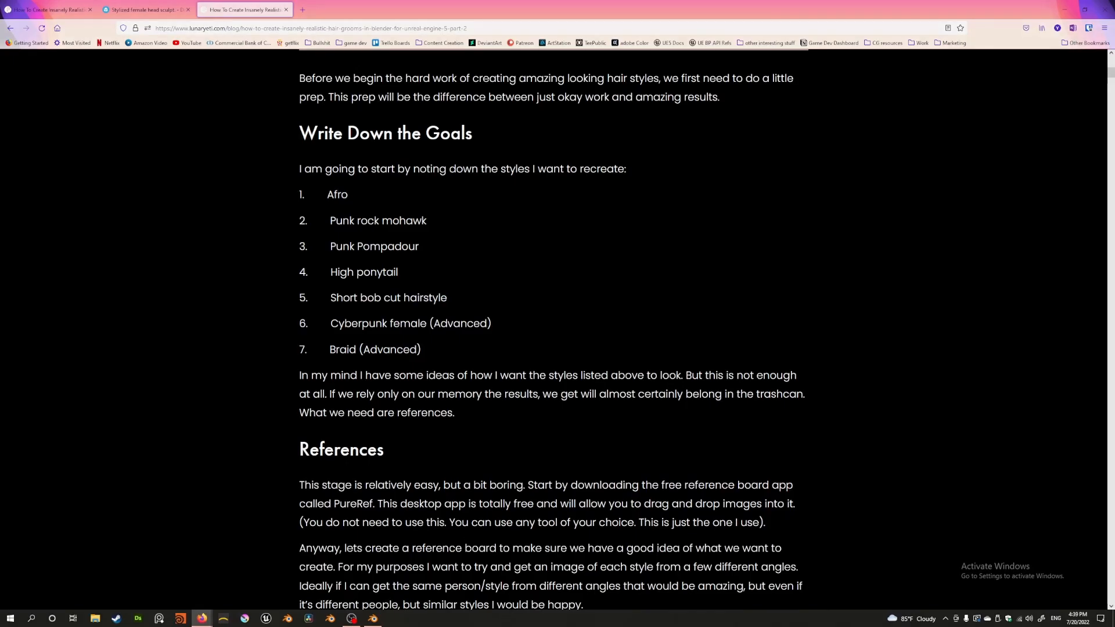
key("alt+Tab")
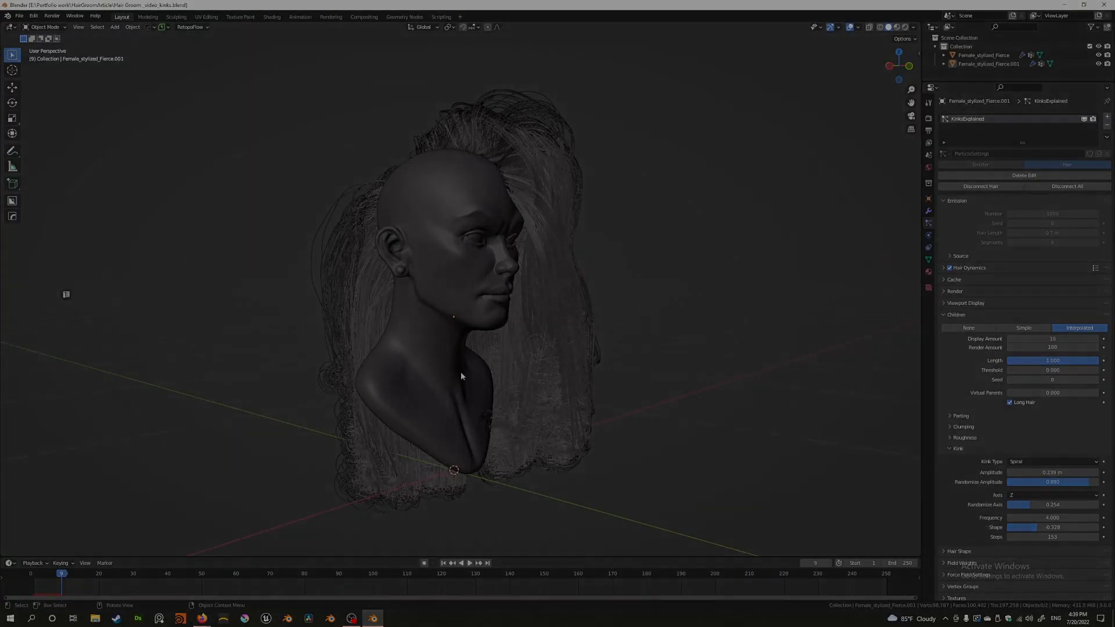